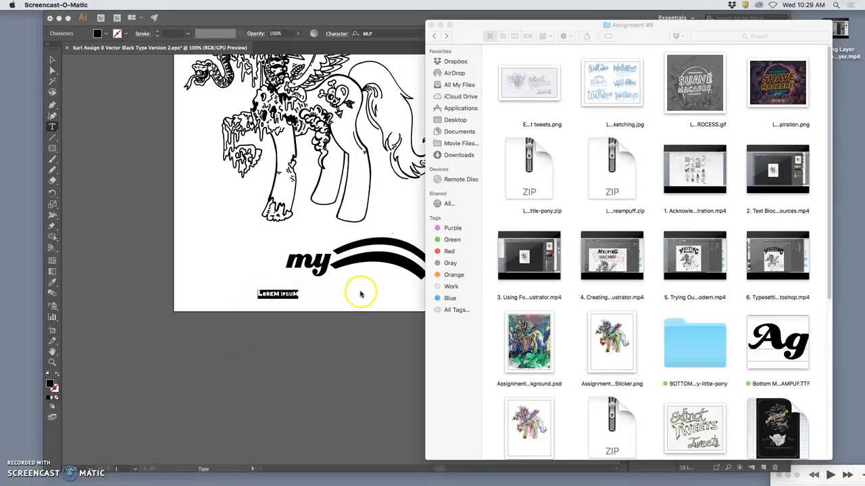
Step: Switch to Illustrator and replace the Lorem ipsum placeholder text below "my" with BELITTLED
{"action": "left_click", "coordinate": [360, 294]}
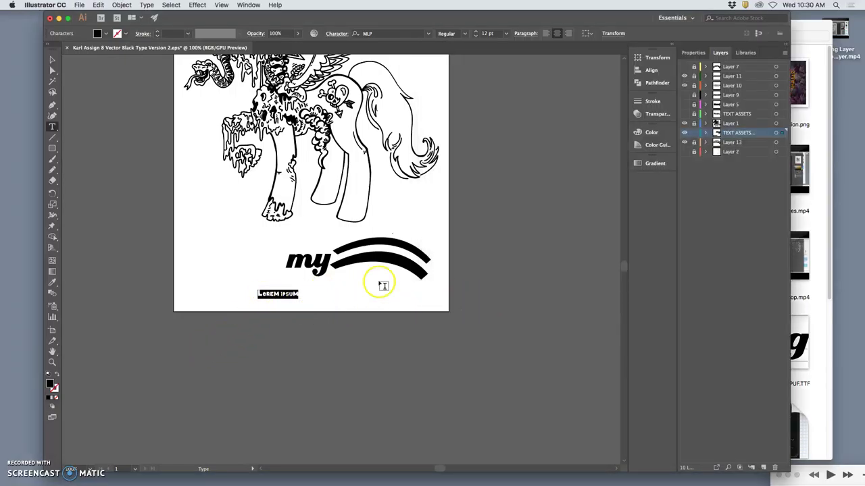
{"action": "left_click", "coordinate": [706, 133]}
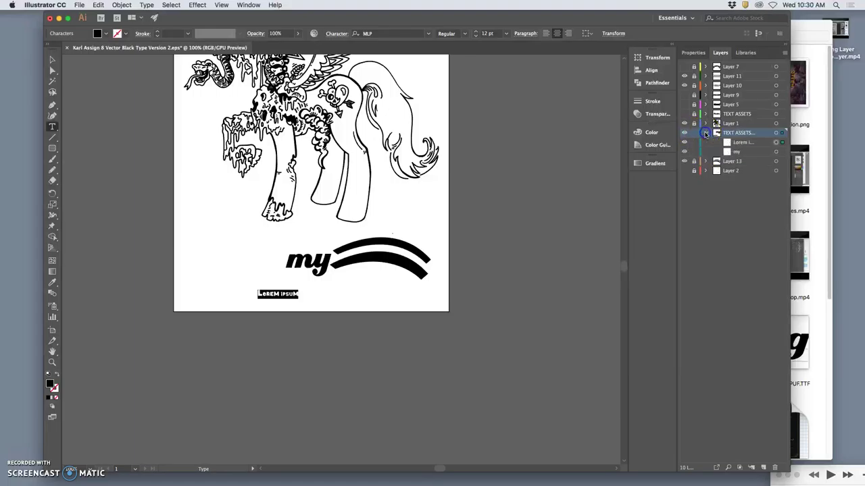
{"action": "left_click", "coordinate": [285, 295]}
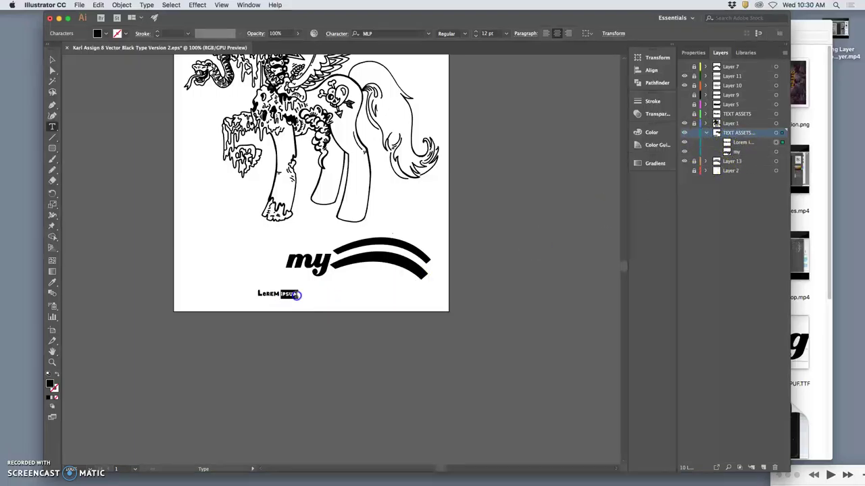
{"action": "triple_click", "coordinate": [295, 294]}
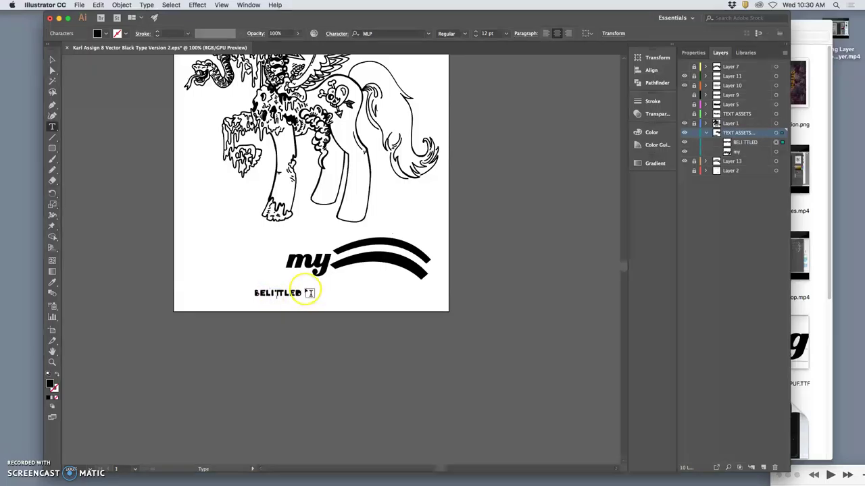
{"action": "left_click_drag", "start_coordinate": [310, 292], "coordinate": [278, 293]}
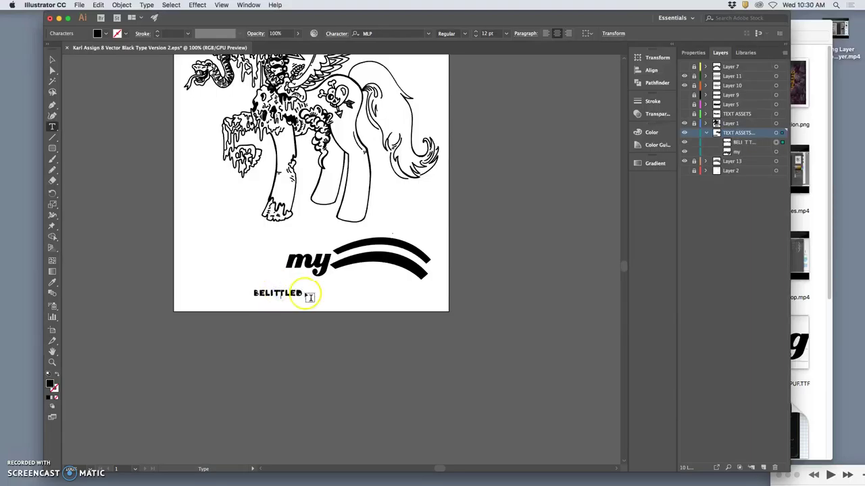
{"action": "left_click", "coordinate": [306, 294]}
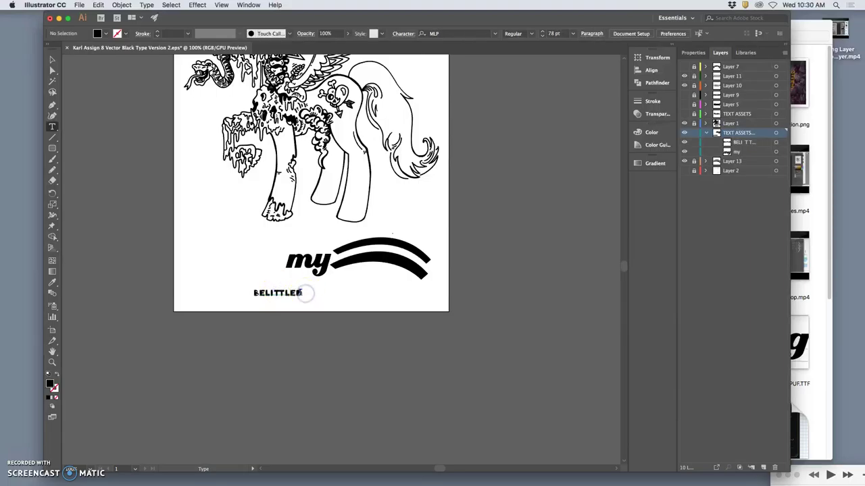
Step: Enlarge the whole BELITTLED text to 35 pt and widen the spacing around its first T
{"action": "left_click", "coordinate": [253, 294]}
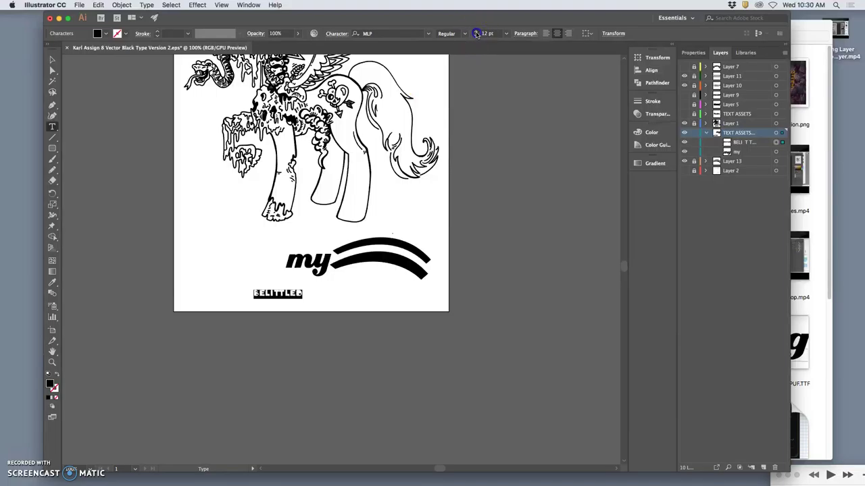
{"action": "left_click_drag", "start_coordinate": [477, 34], "coordinate": [476, 34]}
{"action": "left_click", "coordinate": [286, 293]}
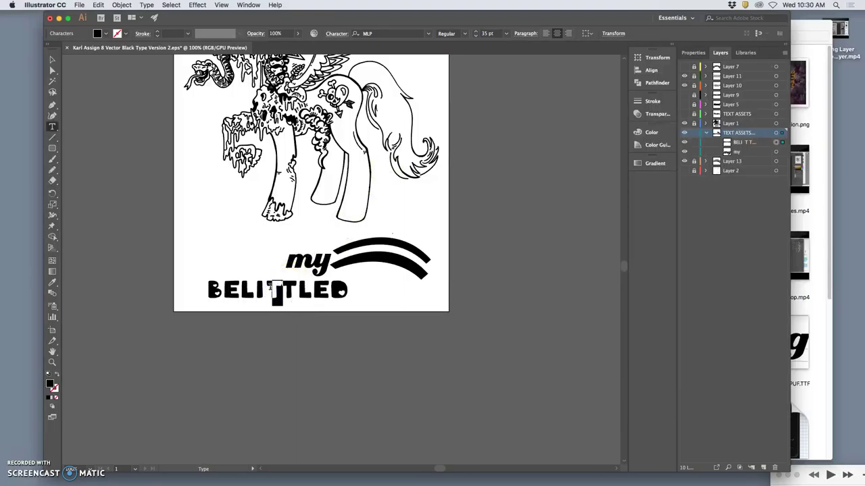
{"action": "key", "text": "alt+Right"}
{"action": "key", "text": "alt+Right"}
{"action": "key", "text": "alt+Right"}
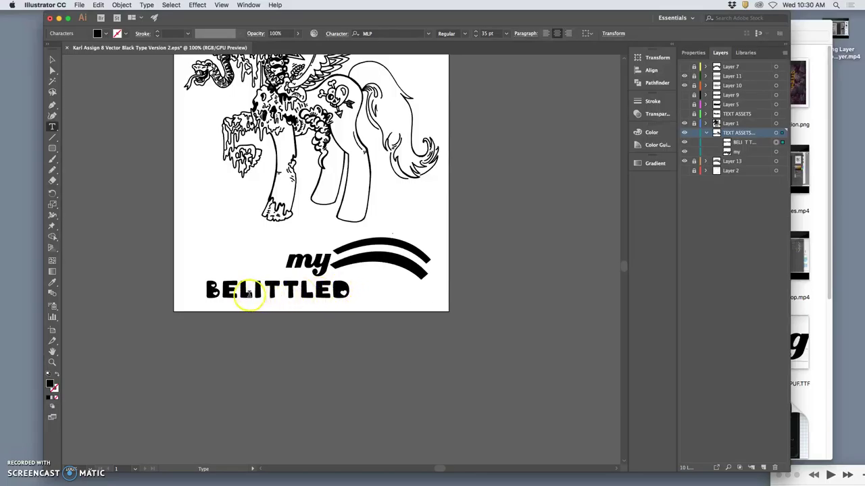
Step: Set the letter L before the I in BELITTLED to the MLP - Magic is Friendship font at 43 pt
{"action": "left_click_drag", "start_coordinate": [249, 294], "coordinate": [238, 293]}
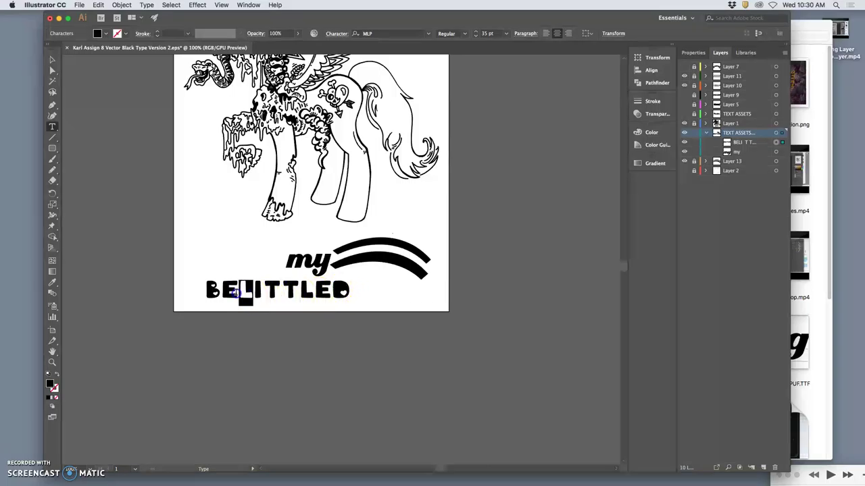
{"action": "left_click", "coordinate": [427, 33]}
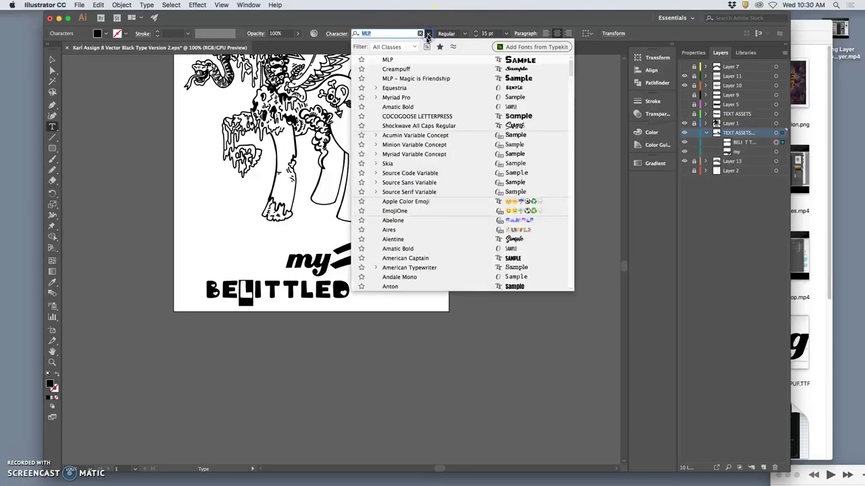
{"action": "left_click", "coordinate": [403, 61]}
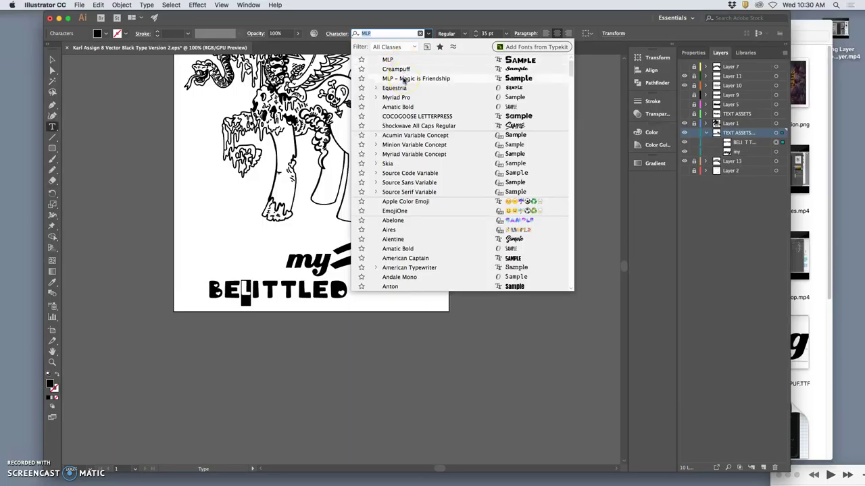
{"action": "left_click", "coordinate": [404, 78]}
{"action": "left_click", "coordinate": [476, 33]}
{"action": "left_click", "coordinate": [477, 34]}
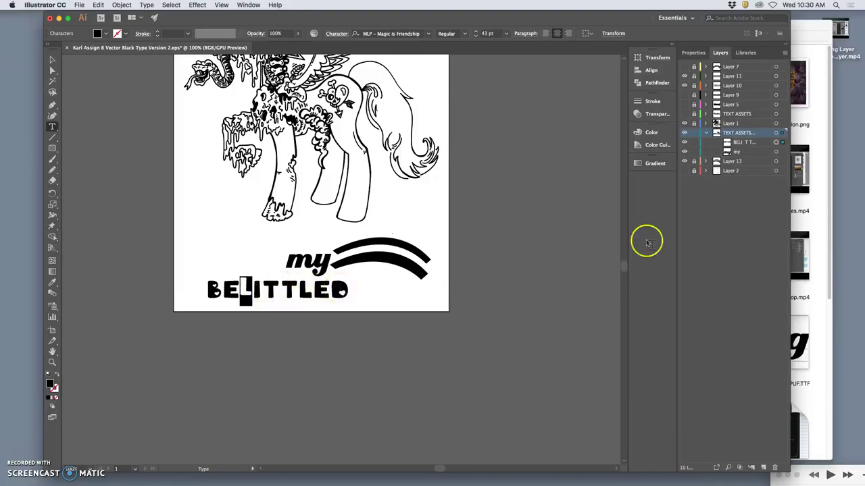
Step: Switch to Finder, open the reference folder inside Assignment #8, and open the Word document of lettering assets in it
{"action": "left_click", "coordinate": [818, 141]}
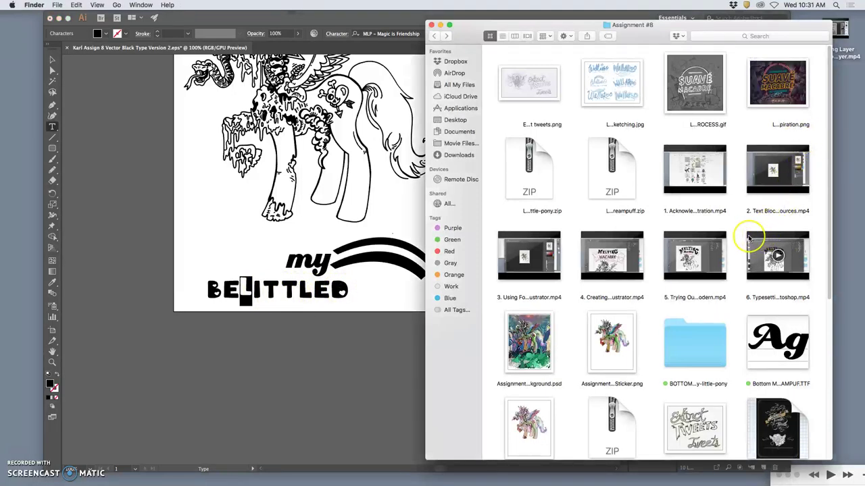
{"action": "scroll", "coordinate": [750, 235], "scroll_direction": "down", "scroll_amount": 2}
{"action": "scroll", "coordinate": [750, 233], "scroll_direction": "up", "scroll_amount": 2}
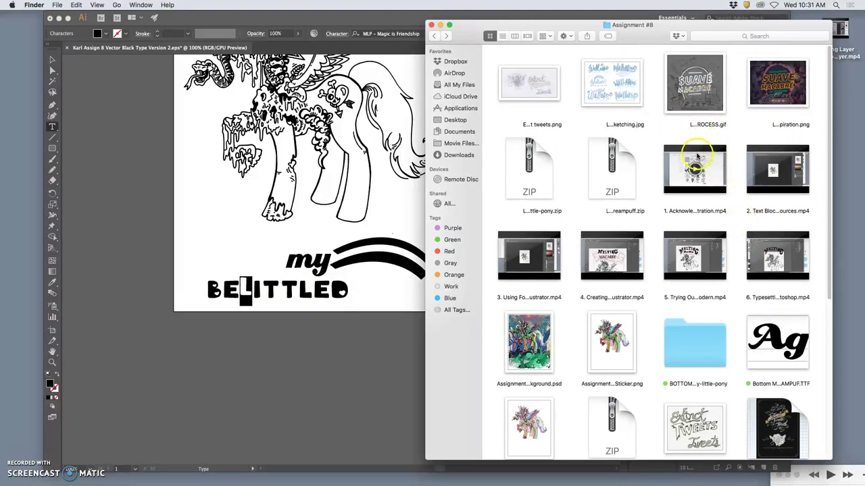
{"action": "scroll", "coordinate": [699, 150], "scroll_direction": "down", "scroll_amount": 10}
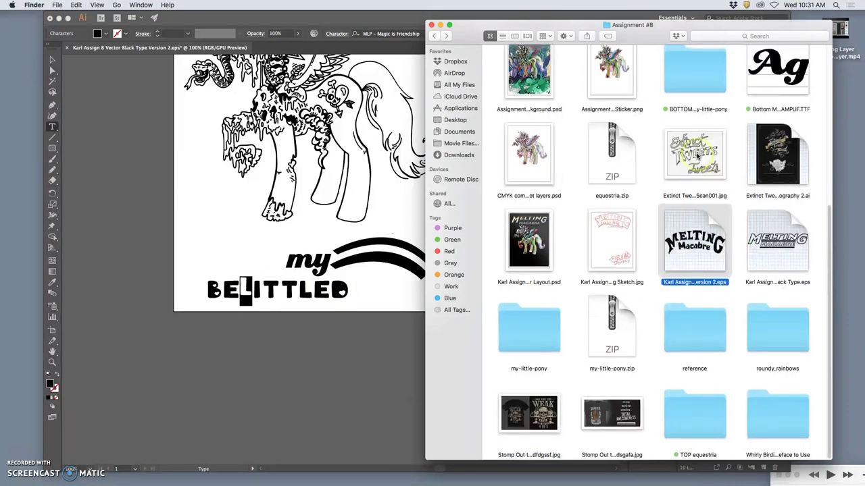
{"action": "double_click", "coordinate": [699, 343]}
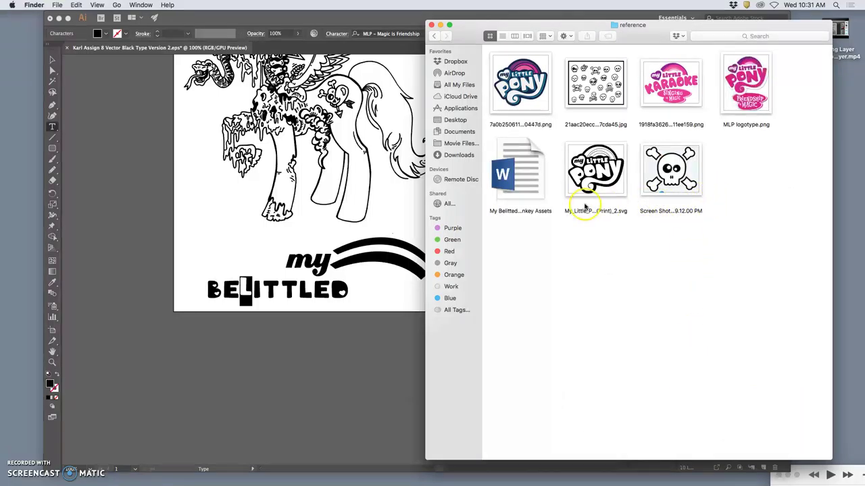
{"action": "left_click", "coordinate": [522, 168]}
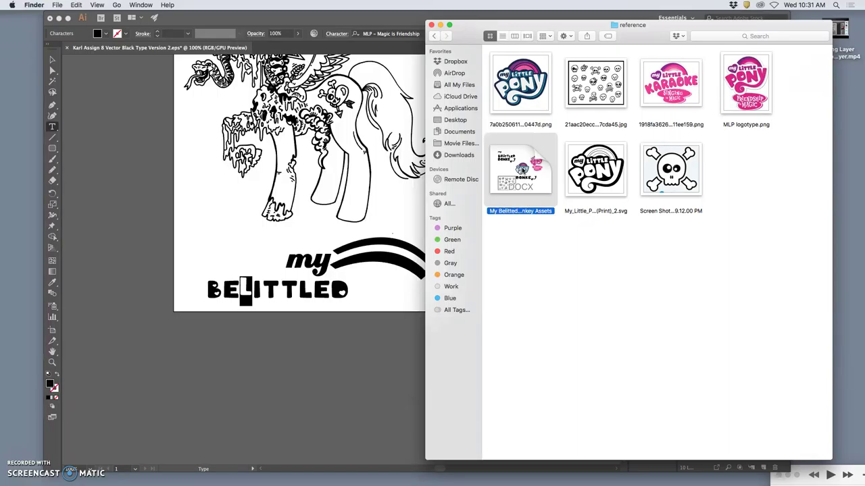
{"action": "double_click", "coordinate": [531, 173]}
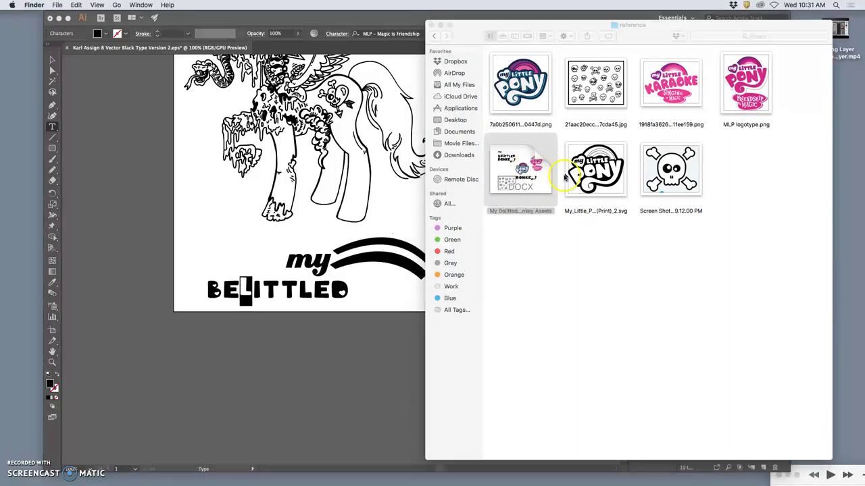
{"action": "left_click", "coordinate": [514, 174]}
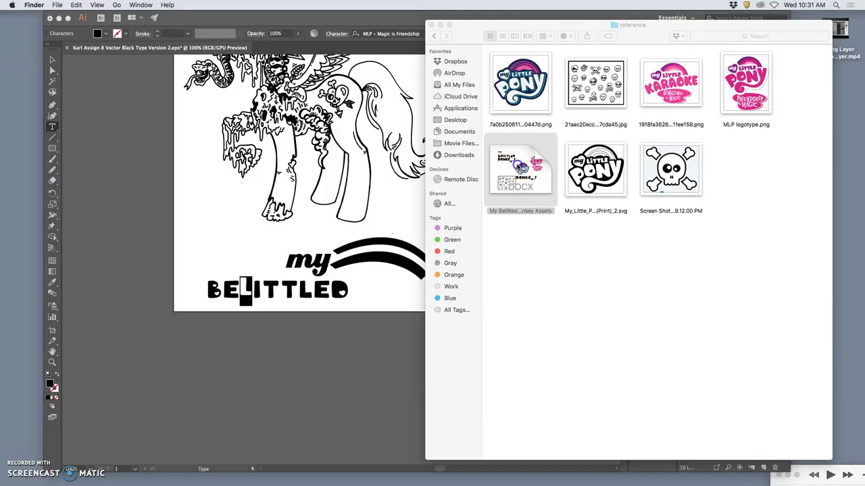
{"action": "double_click", "coordinate": [518, 166]}
{"action": "mouse_move", "coordinate": [391, 483]}
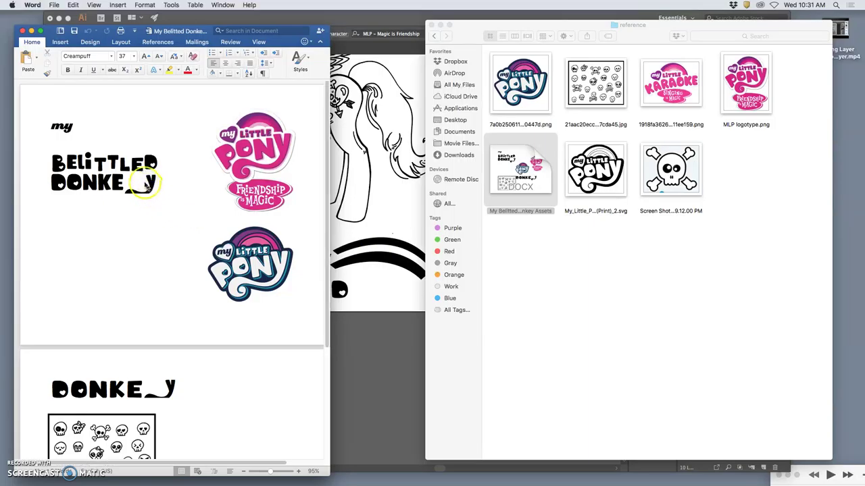
Step: Move the pink My Little Pony Friendship is Magic logo below the DONKEY lettering and select the BELiTTLED line
{"action": "left_click", "coordinate": [135, 181]}
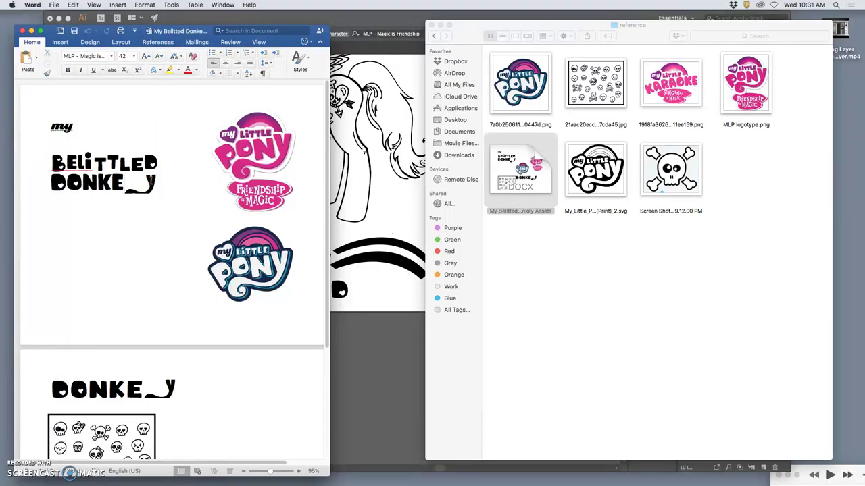
{"action": "left_click", "coordinate": [50, 162]}
{"action": "left_click_drag", "start_coordinate": [51, 164], "coordinate": [149, 182]}
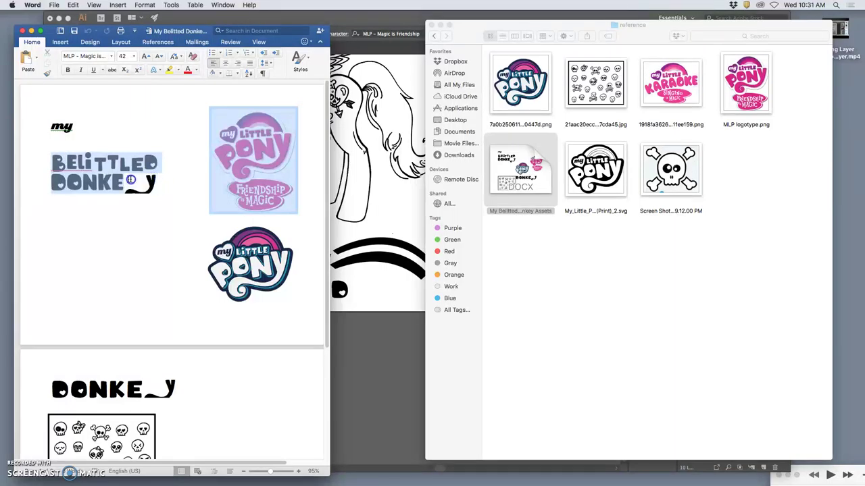
{"action": "left_click", "coordinate": [240, 161]}
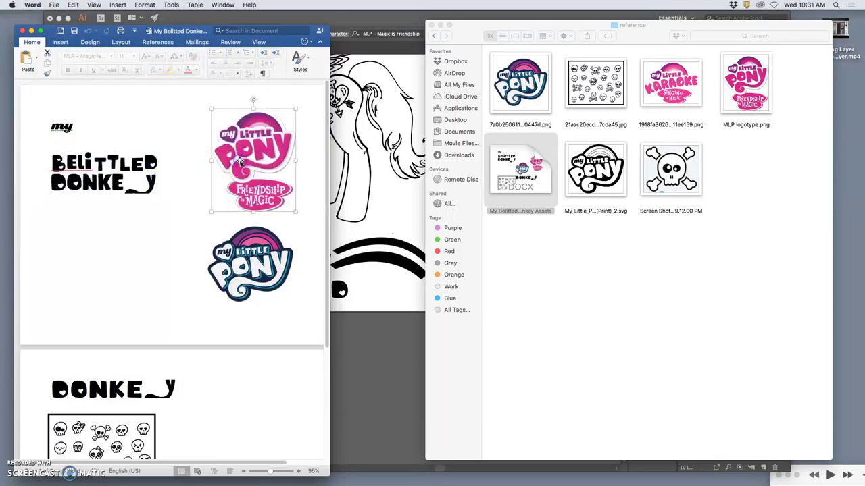
{"action": "left_click_drag", "start_coordinate": [240, 161], "coordinate": [124, 284]}
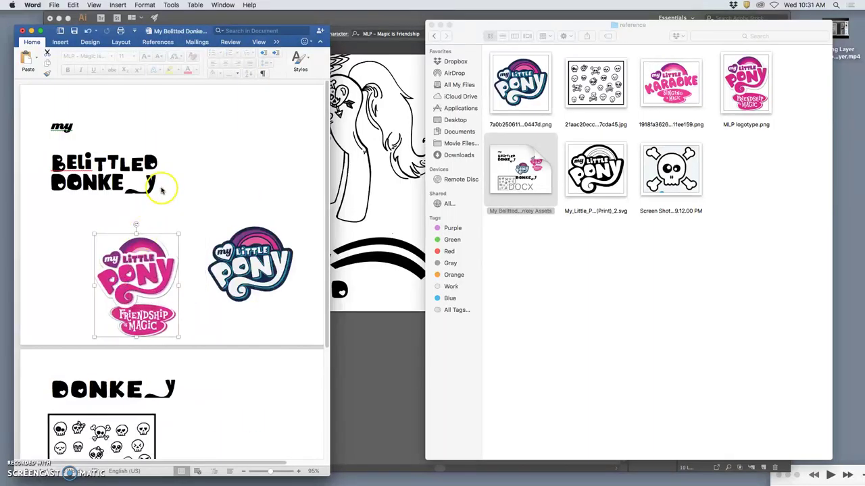
{"action": "left_click", "coordinate": [157, 182]}
{"action": "left_click_drag", "start_coordinate": [158, 183], "coordinate": [64, 171]}
{"action": "left_click_drag", "start_coordinate": [158, 163], "coordinate": [60, 164]}
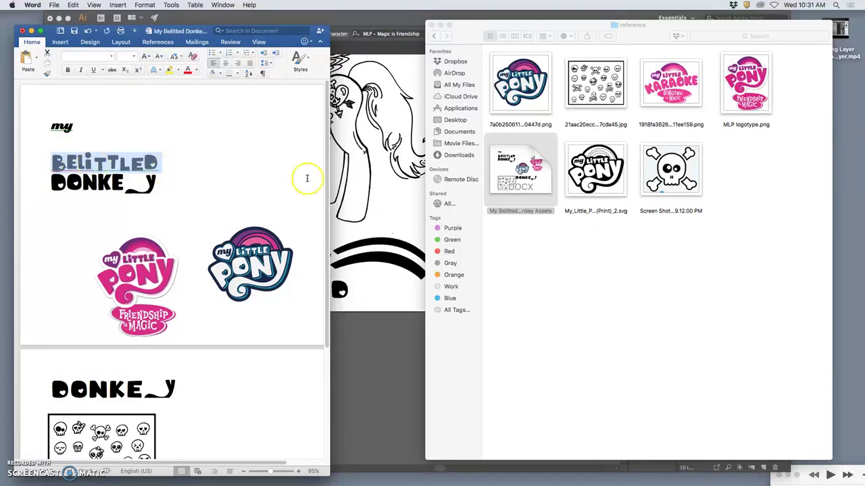
Step: Switch back to Illustrator and replace the entire BELITTLED text with BELiTTLED, using a lowercase i
{"action": "left_click", "coordinate": [369, 198]}
{"action": "left_click", "coordinate": [304, 288]}
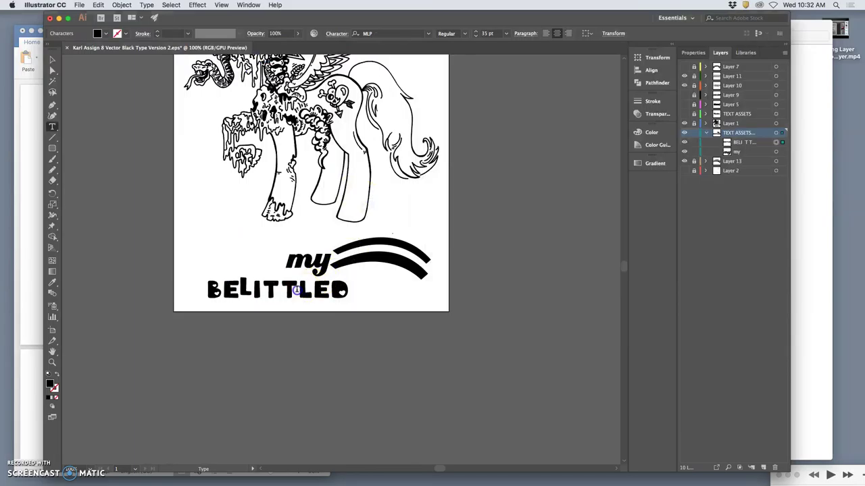
{"action": "left_click", "coordinate": [297, 290]}
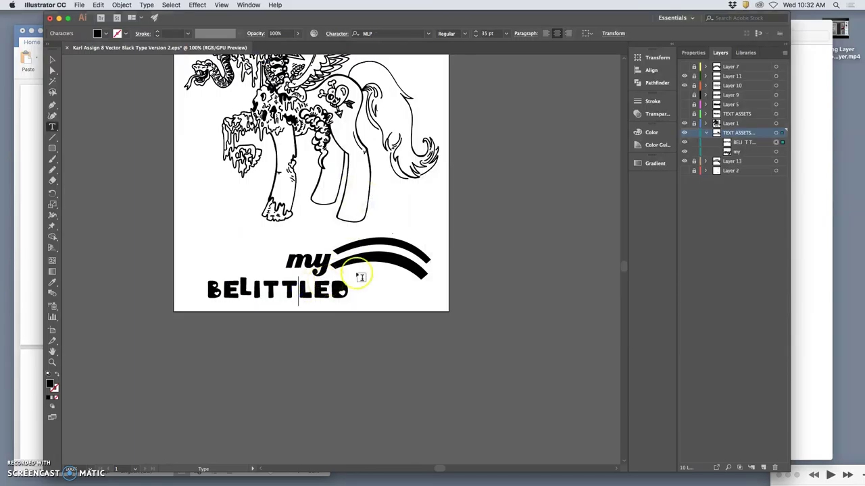
{"action": "left_click", "coordinate": [777, 143]}
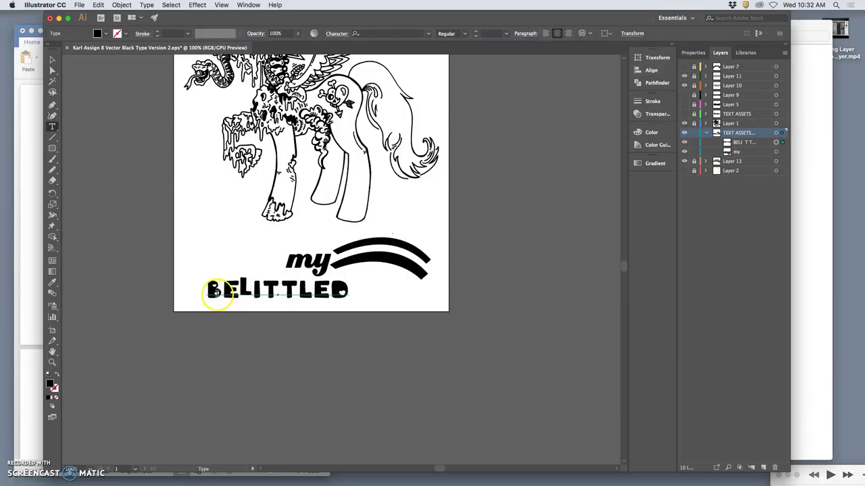
{"action": "left_click_drag", "start_coordinate": [215, 291], "coordinate": [347, 290]}
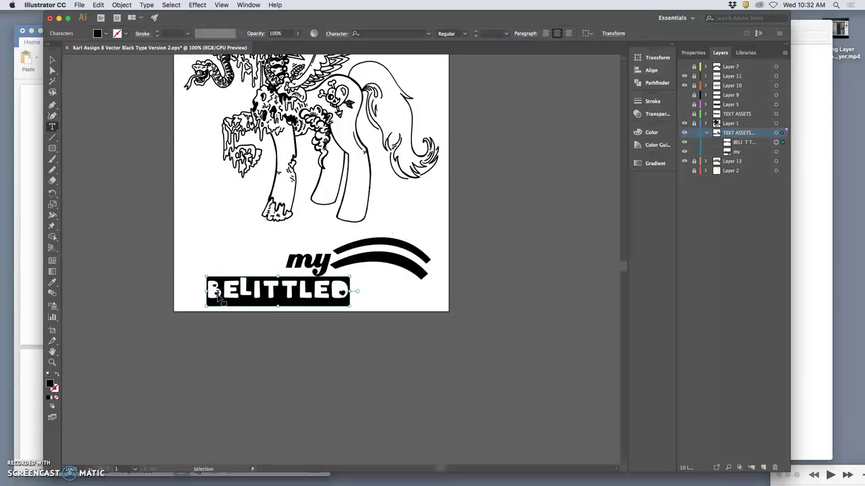
{"action": "key", "text": "Escape"}
{"action": "type", "text": "BELiTTLED"}
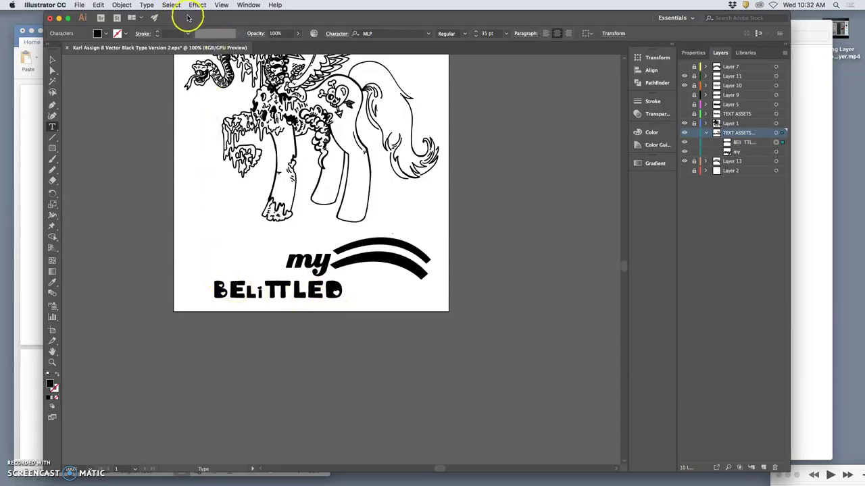
Step: Place the Illustrator window beside the Word document, switch to Word, and zoom its page to 391% to examine the lettering
{"action": "left_click_drag", "start_coordinate": [184, 17], "coordinate": [358, 17]}
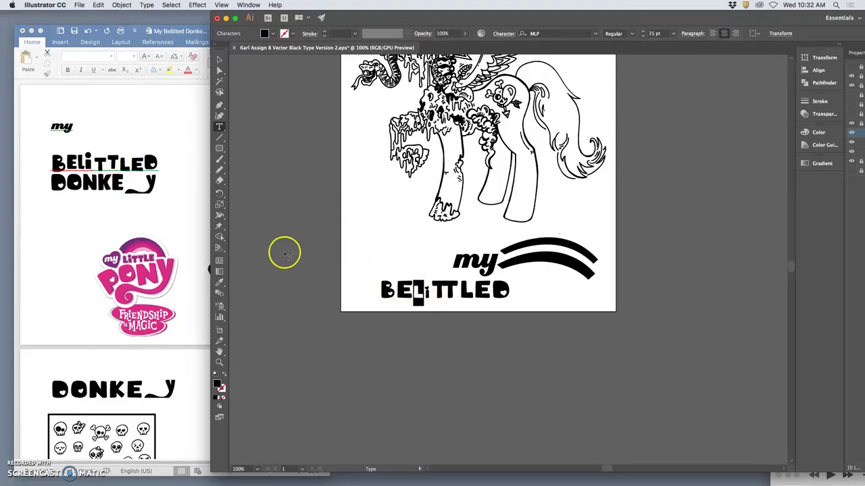
{"action": "left_click", "coordinate": [416, 297]}
{"action": "left_click", "coordinate": [133, 201]}
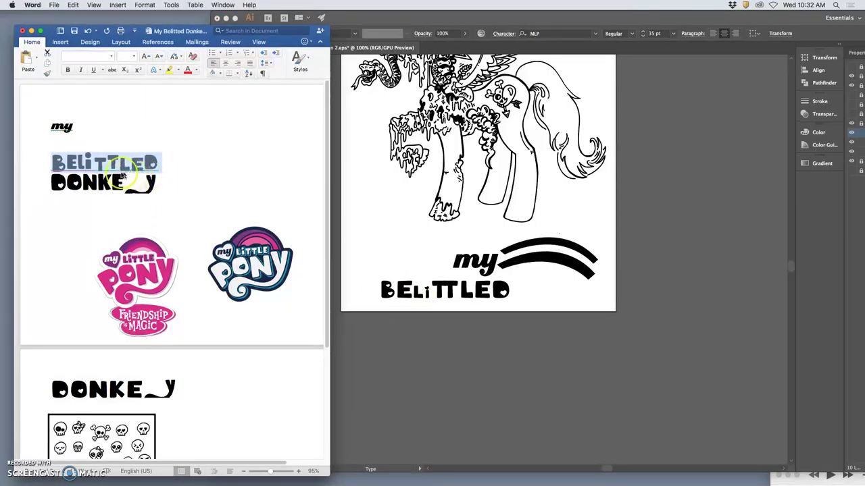
{"action": "left_click", "coordinate": [183, 180]}
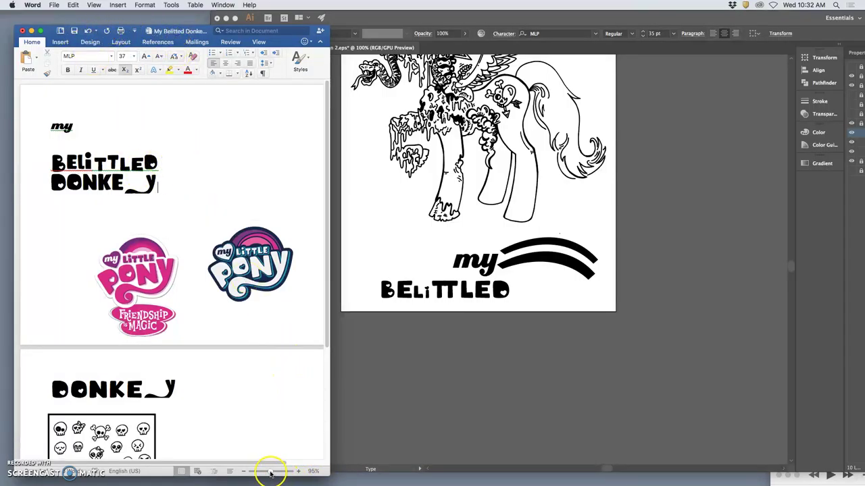
{"action": "left_click_drag", "start_coordinate": [271, 473], "coordinate": [284, 472]}
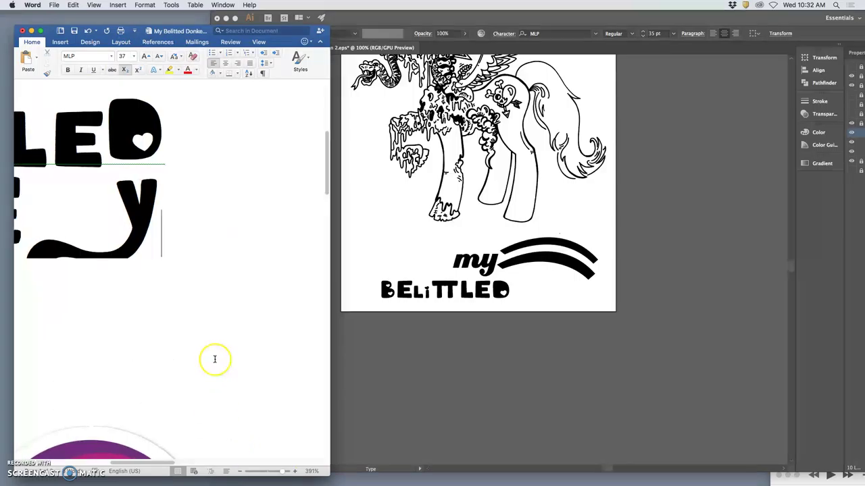
Step: Widen the Word window and bring the whole BELiTTLED DONKEY lettering into view
{"action": "scroll", "coordinate": [214, 360], "scroll_direction": "left", "scroll_amount": 10}
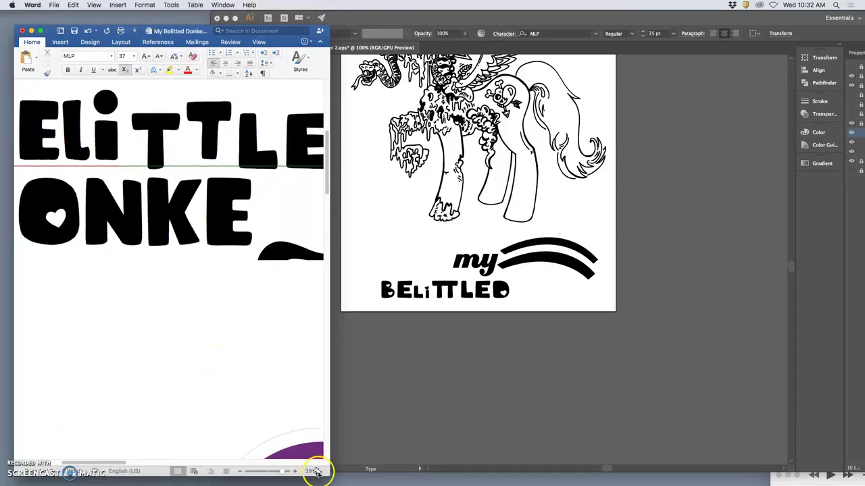
{"action": "left_click_drag", "start_coordinate": [329, 476], "coordinate": [795, 484]}
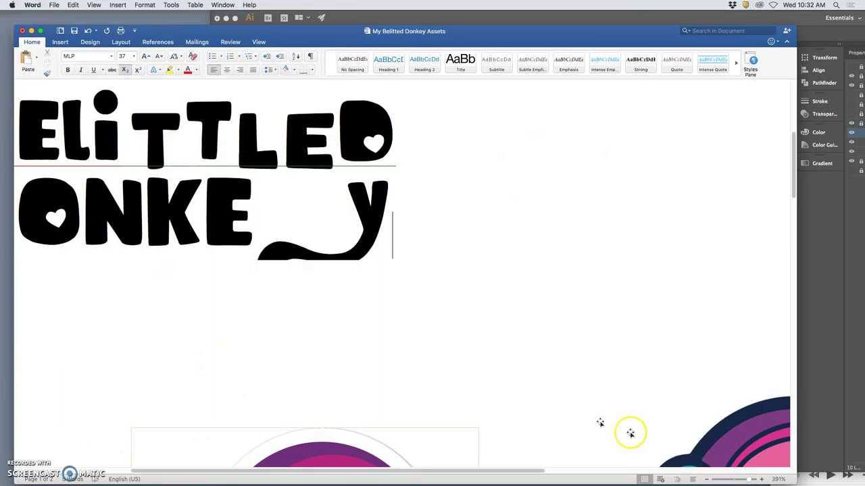
{"action": "scroll", "coordinate": [462, 363], "scroll_direction": "left", "scroll_amount": 5}
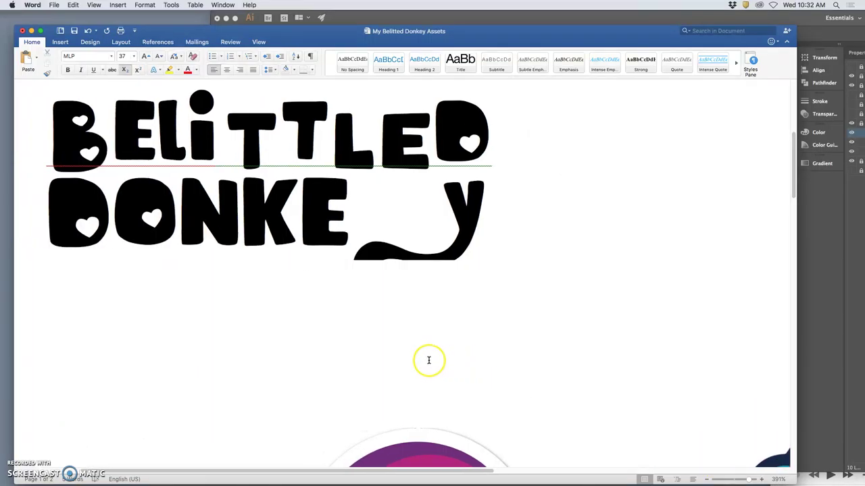
{"action": "scroll", "coordinate": [429, 360], "scroll_direction": "up", "scroll_amount": 2}
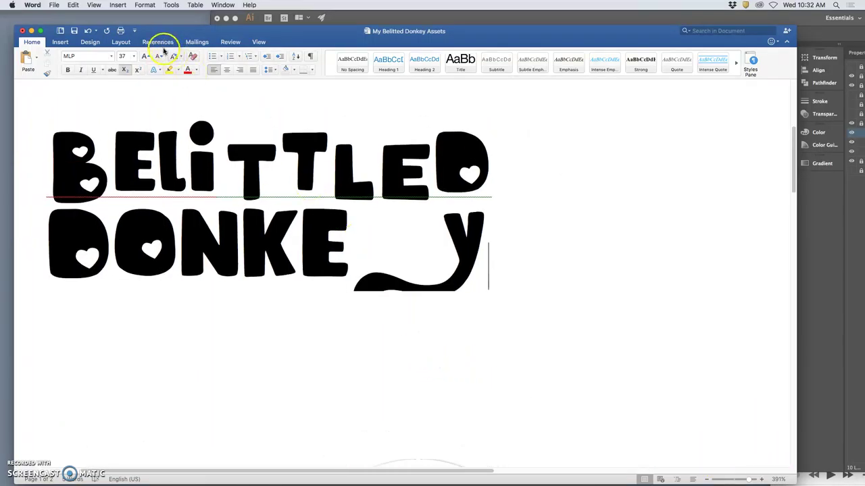
Step: Try to remove the colored lines under the BELiTTLED lettering by switching off the document's Markup display
{"action": "left_click", "coordinate": [94, 6]}
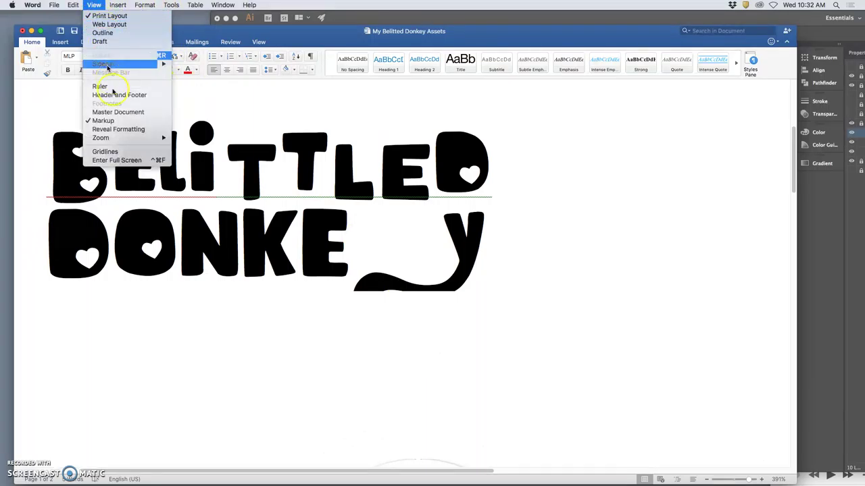
{"action": "left_click", "coordinate": [101, 120]}
{"action": "left_click", "coordinate": [87, 170]}
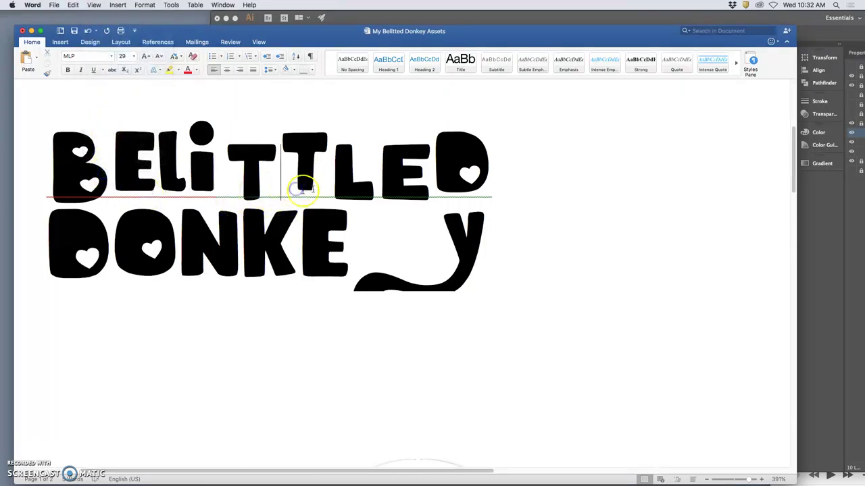
{"action": "left_click", "coordinate": [264, 156]}
{"action": "left_click", "coordinate": [120, 5]}
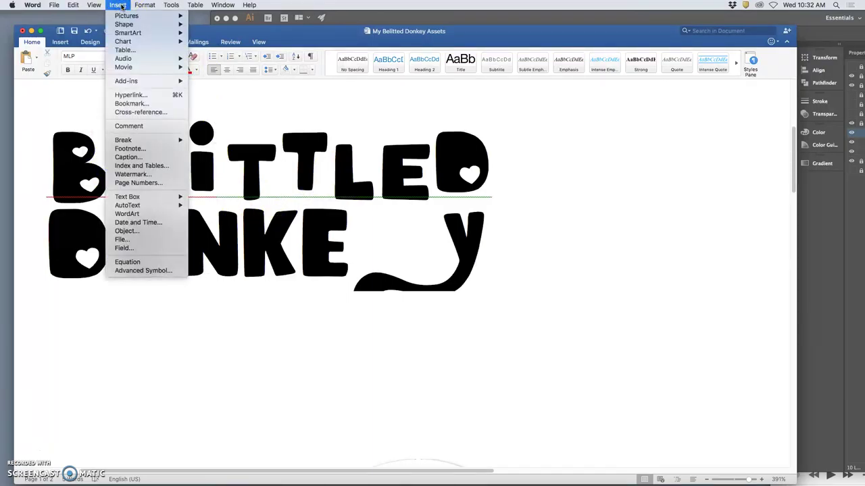
Step: Try to save the My Belitted Donkey Assets document as a PDF
{"action": "left_click", "coordinate": [57, 5]}
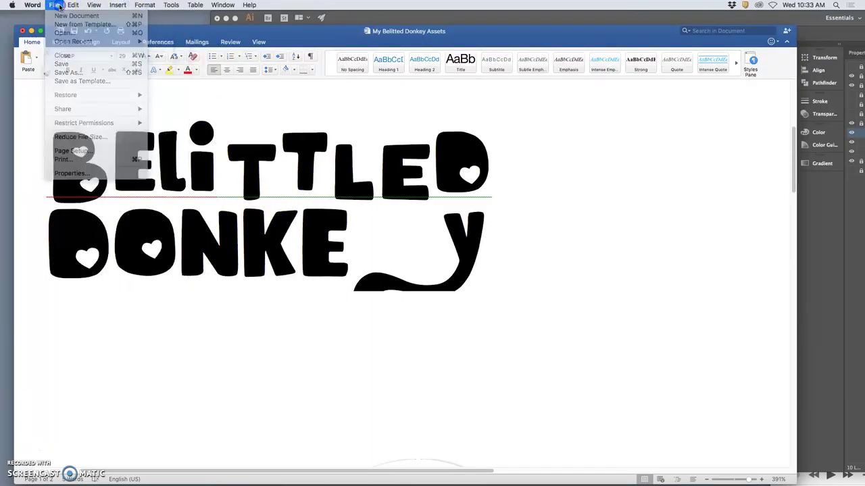
{"action": "left_click", "coordinate": [71, 72]}
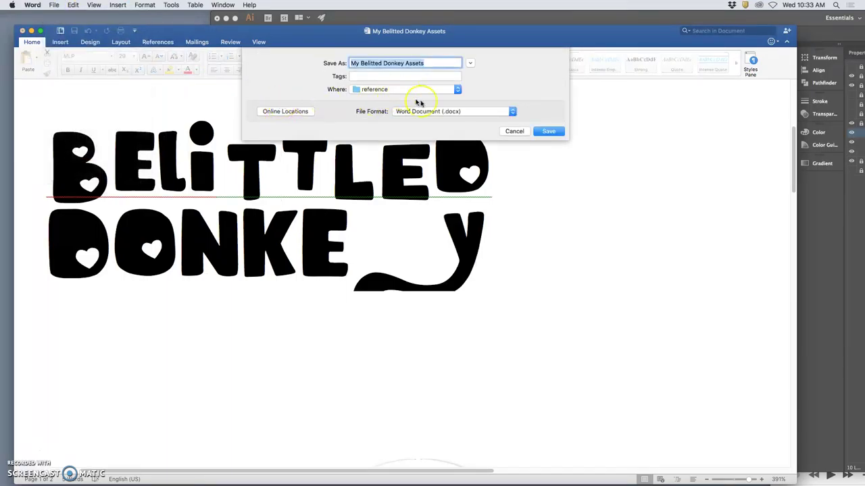
{"action": "left_click", "coordinate": [421, 112]}
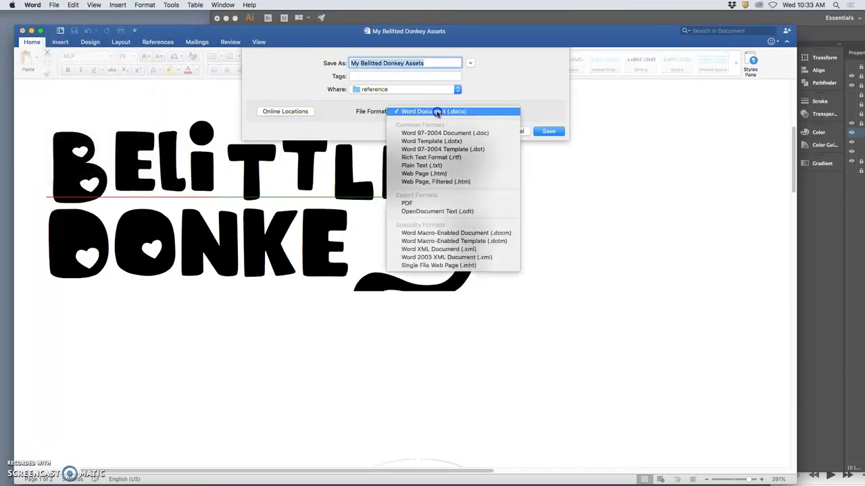
{"action": "left_click", "coordinate": [437, 205]}
{"action": "left_click", "coordinate": [549, 166]}
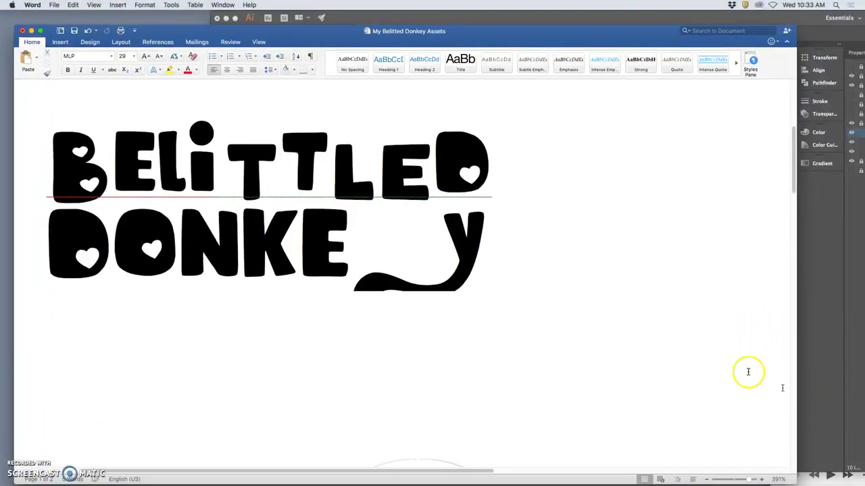
Step: Save a PDF copy of the document to the Desktop under the name My Belitted Donkey Assets
{"action": "left_click", "coordinate": [56, 5]}
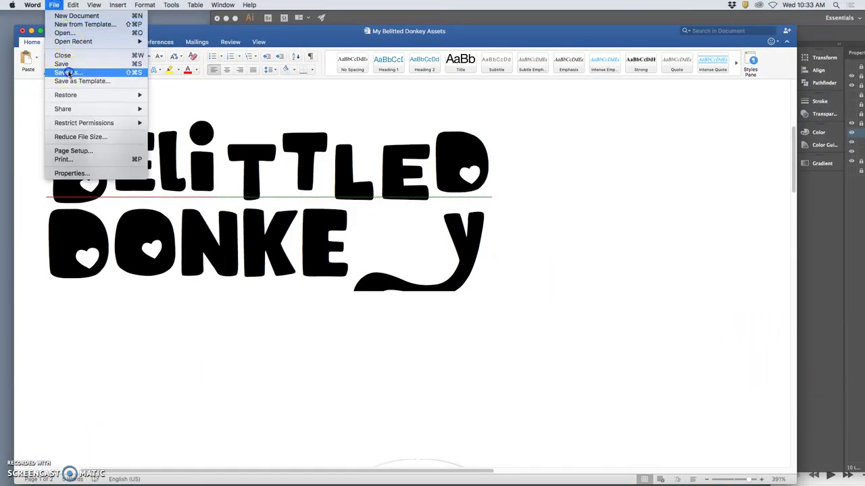
{"action": "left_click", "coordinate": [120, 70]}
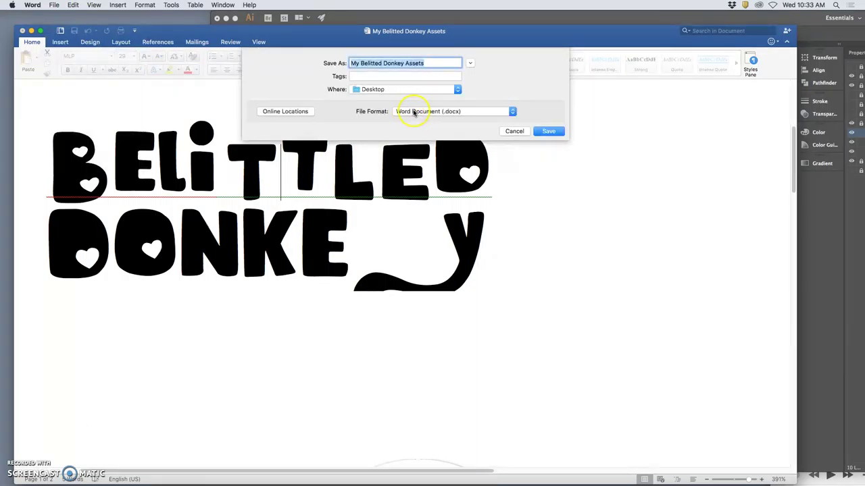
{"action": "left_click", "coordinate": [495, 112]}
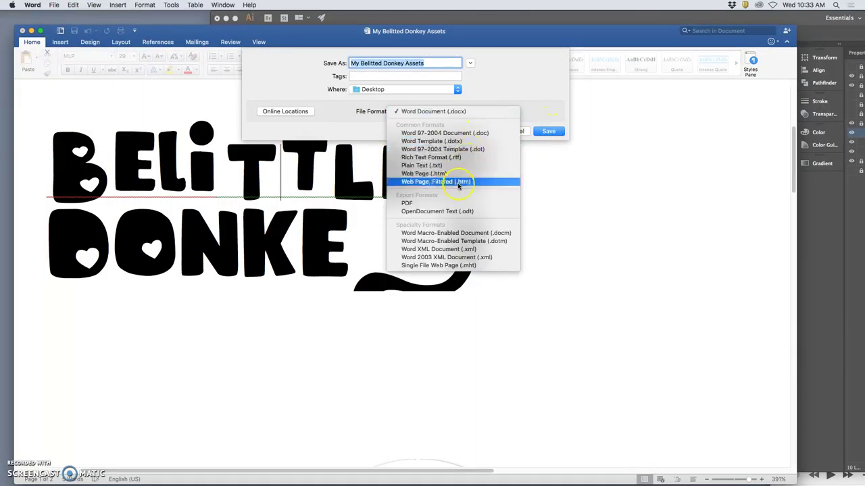
{"action": "left_click", "coordinate": [448, 200]}
{"action": "left_click", "coordinate": [549, 165]}
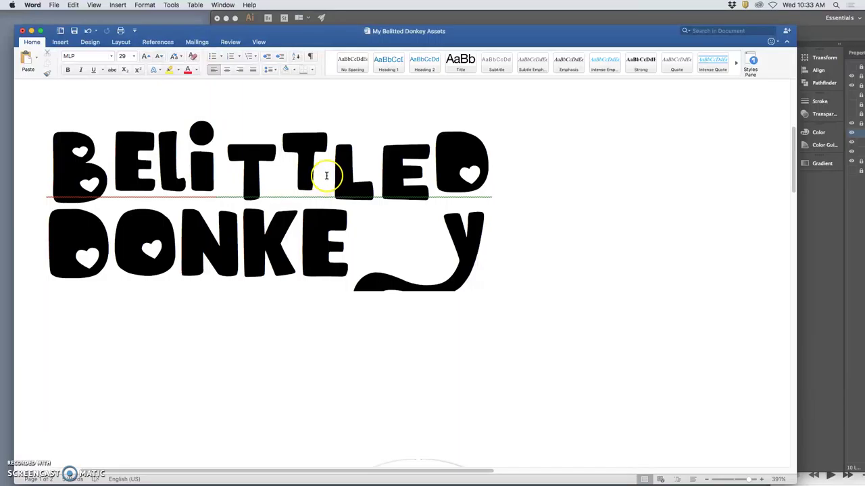
Step: Reveal the desktop and open the My Belitted Donkey Assets PDF in Preview
{"action": "key", "text": "F11"}
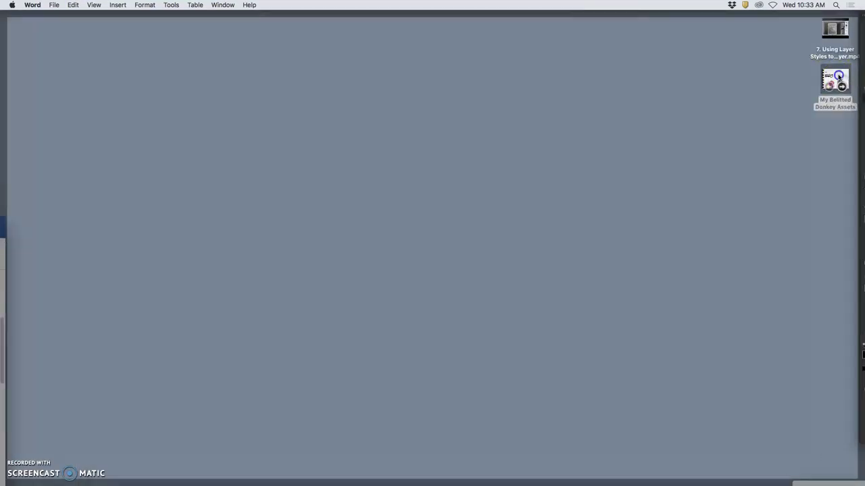
{"action": "left_click", "coordinate": [836, 78]}
{"action": "right_click", "coordinate": [838, 77]}
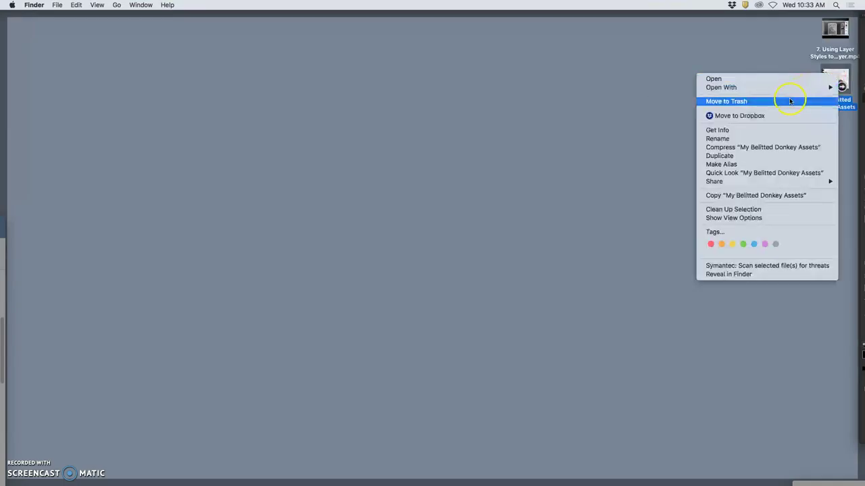
{"action": "mouse_move", "coordinate": [760, 88]}
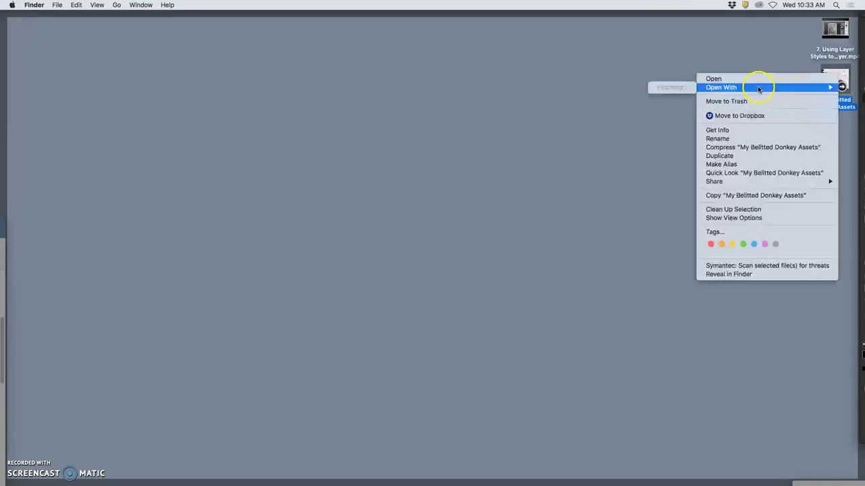
{"action": "left_click", "coordinate": [758, 88]}
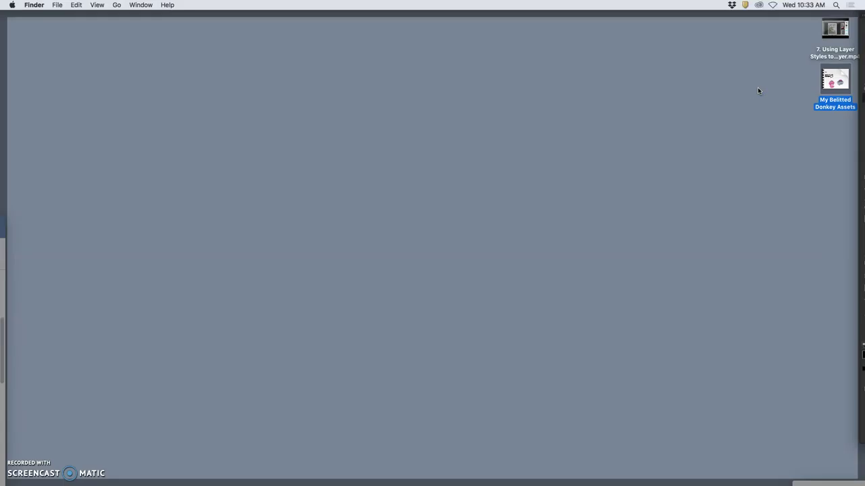
{"action": "left_click", "coordinate": [830, 84]}
{"action": "right_click", "coordinate": [830, 81]}
{"action": "left_click", "coordinate": [811, 81]}
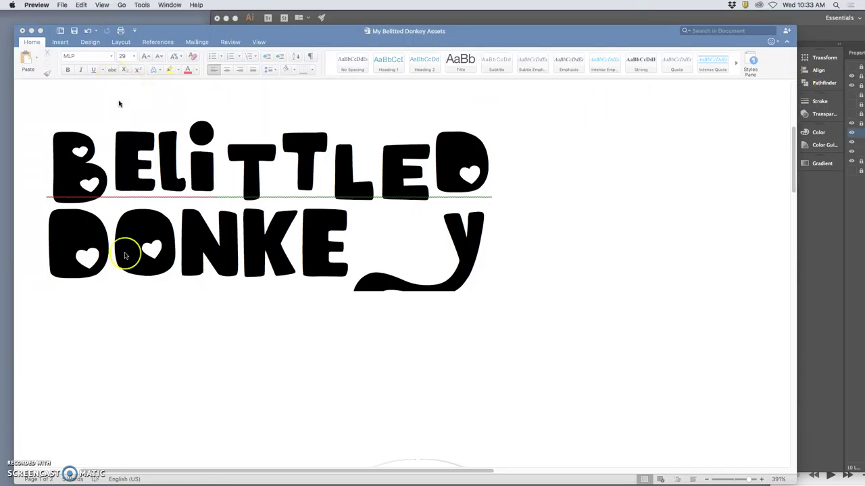
{"action": "mouse_move", "coordinate": [190, 476]}
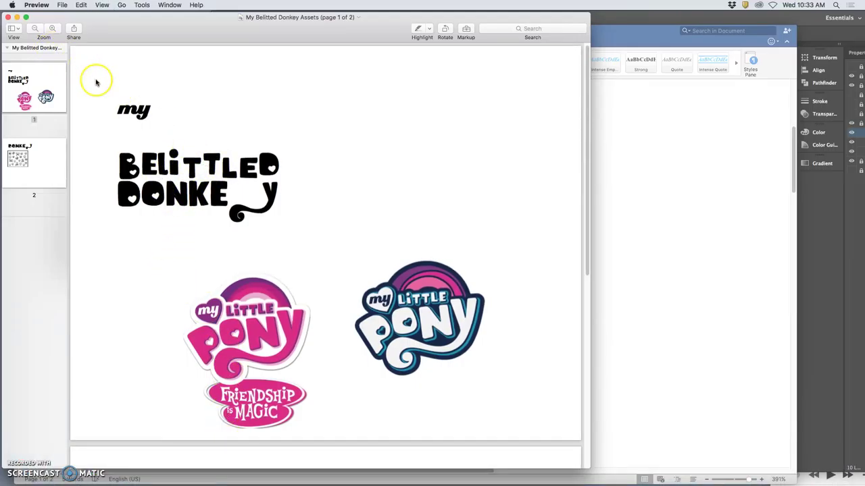
Step: Enlarge the lettering in the PDF and capture a screenshot of the BELiTTLED line
{"action": "key", "text": "super+plus"}
{"action": "key", "text": "super+plus"}
{"action": "scroll", "coordinate": [169, 166], "scroll_direction": "left", "scroll_amount": 5}
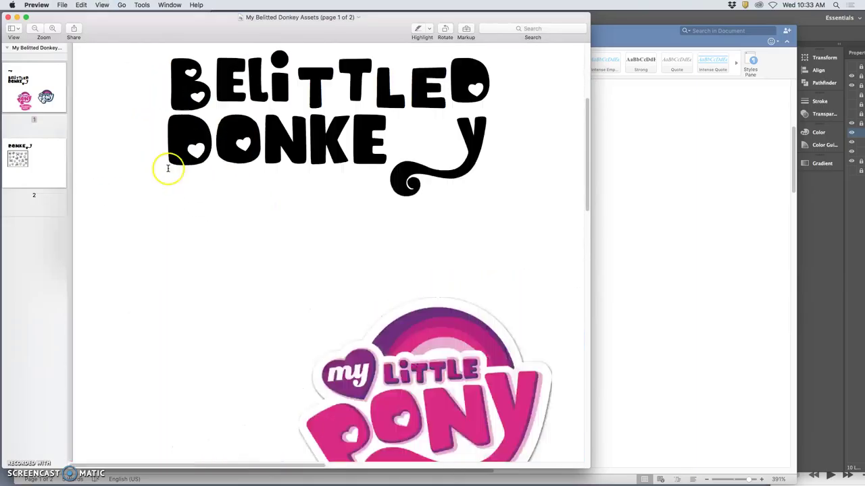
{"action": "scroll", "coordinate": [169, 169], "scroll_direction": "up", "scroll_amount": 3}
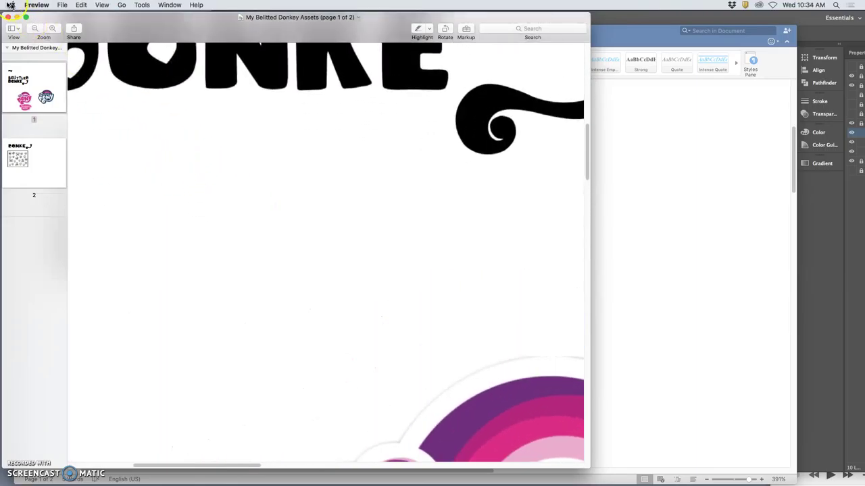
{"action": "left_click", "coordinate": [26, 17]}
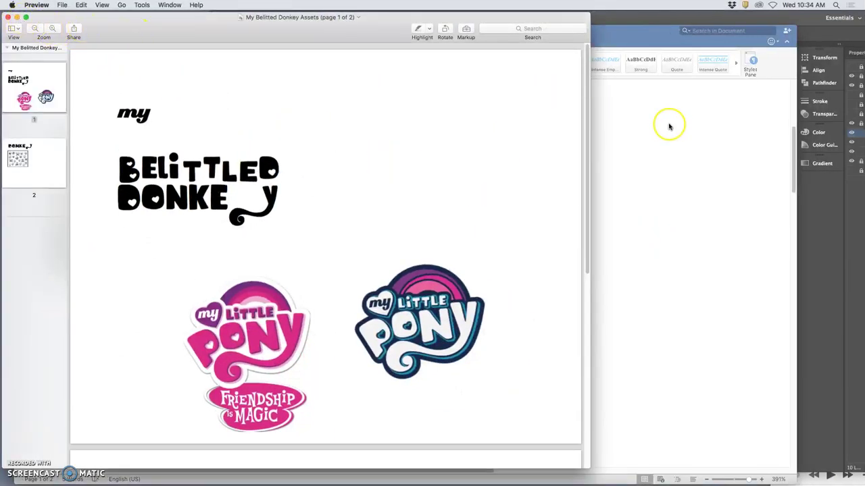
Step: Try to pick up the BELiTTLED screenshot file from the desktop while the other windows are still open
{"action": "key", "text": "F11"}
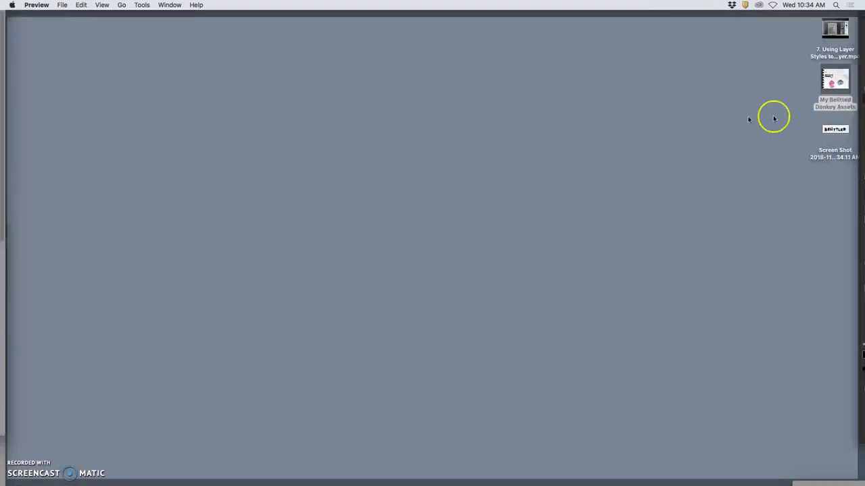
{"action": "right_click", "coordinate": [837, 128]}
{"action": "key", "text": "F11"}
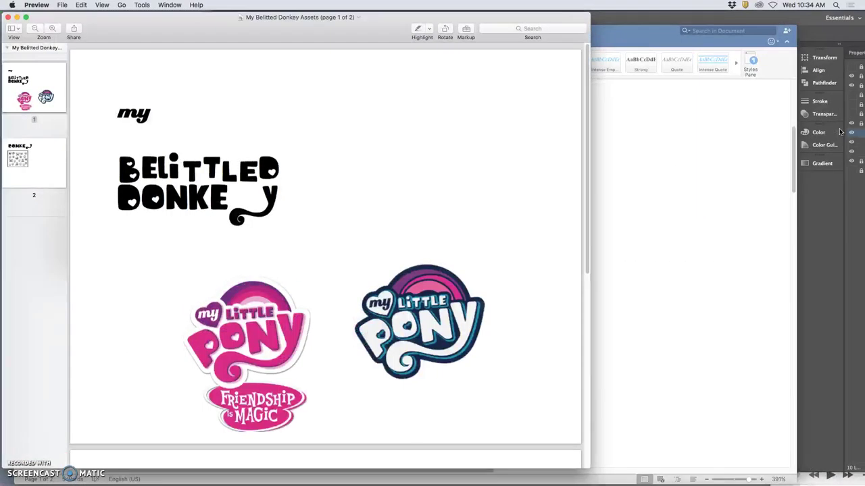
{"action": "key", "text": "F11"}
{"action": "key", "text": "F11"}
{"action": "mouse_move", "coordinate": [839, 130]}
{"action": "left_mouse_down"}
{"action": "mouse_move", "coordinate": [818, 227]}
{"action": "mouse_move", "coordinate": [833, 128]}
{"action": "left_mouse_up"}
{"action": "key", "text": "F11"}
{"action": "key", "text": "F11"}
Step: Close the Word document and put away the Preview window to uncover the Illustrator artwork
{"action": "left_click", "coordinate": [597, 265]}
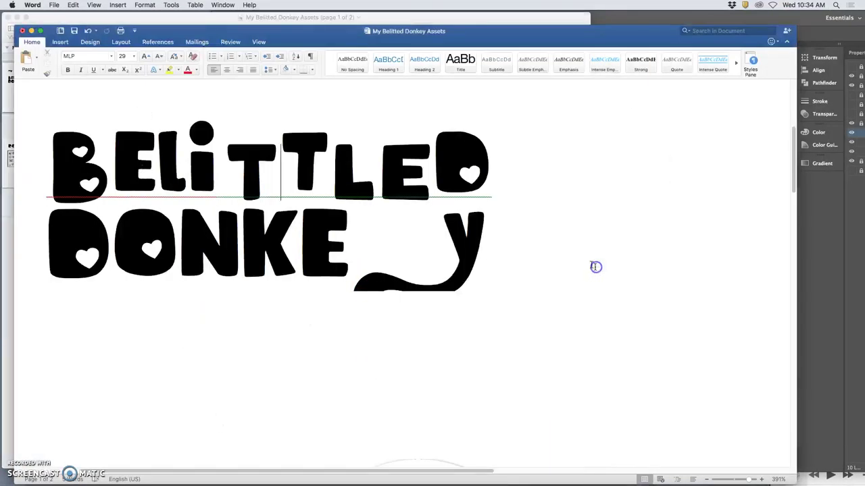
{"action": "left_click", "coordinate": [22, 31]}
{"action": "left_click", "coordinate": [375, 95]}
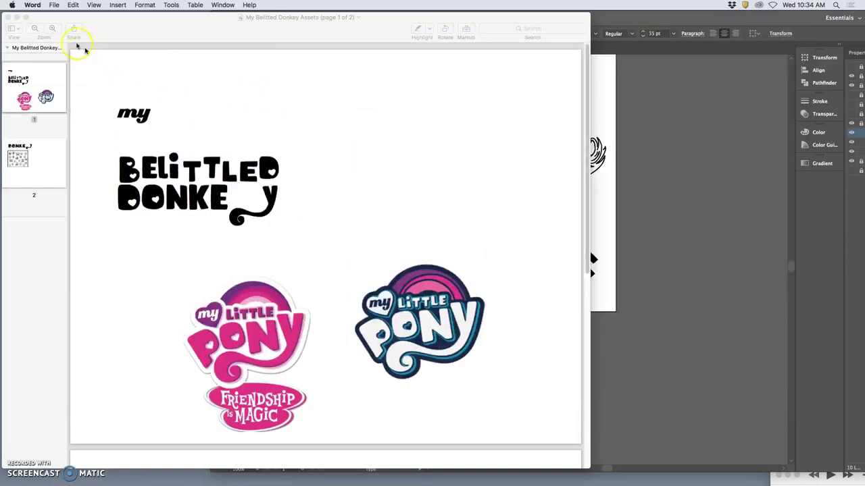
{"action": "left_click", "coordinate": [17, 17]}
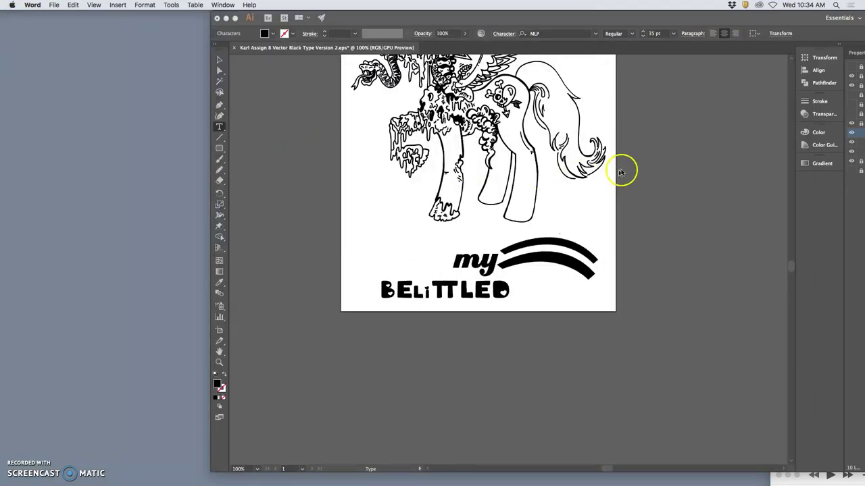
Step: Place the BELiTTLED screenshot from the desktop into the Illustrator document, over the lettering below the pony
{"action": "key", "text": "F11"}
{"action": "left_click_drag", "start_coordinate": [832, 125], "coordinate": [415, 248]}
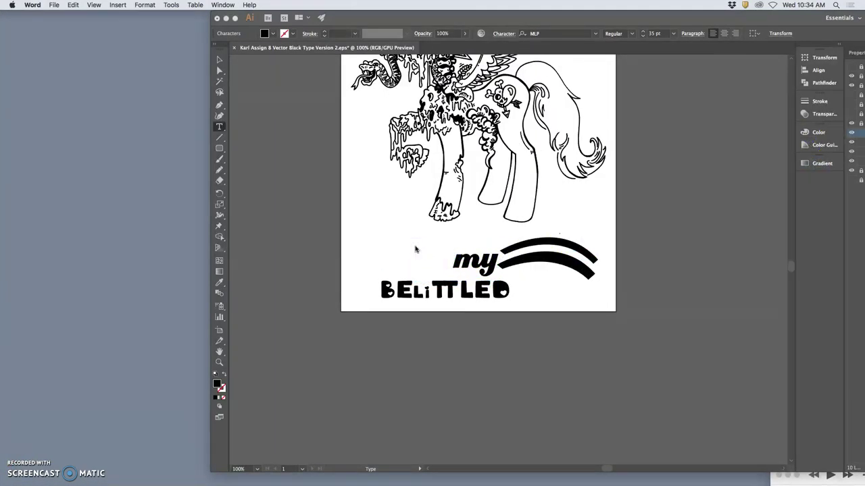
{"action": "left_click_drag", "start_coordinate": [415, 249], "coordinate": [416, 250]}
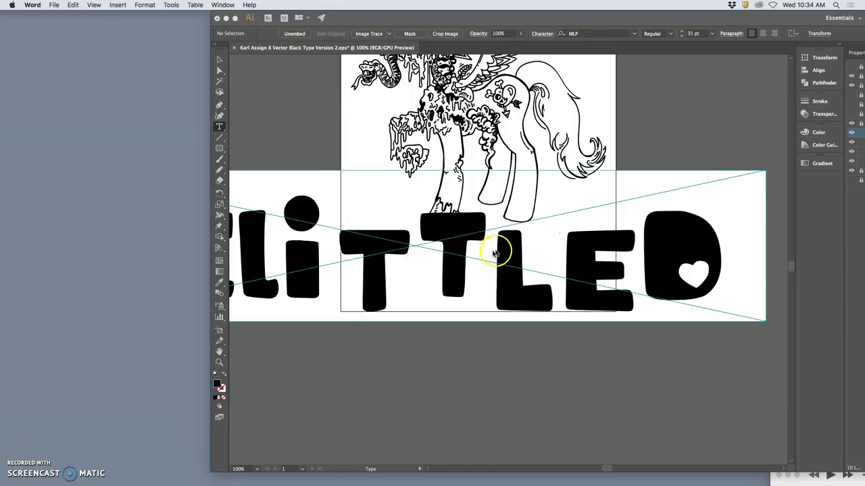
Step: Try to trace the placed BELiTTLED screenshot with the Black and White Logo preset, and shift the document window so its panels are visible
{"action": "left_click", "coordinate": [390, 37]}
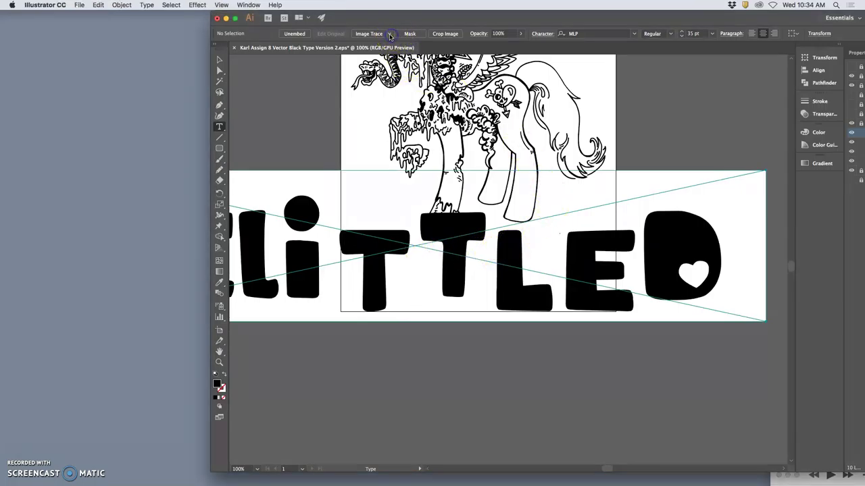
{"action": "left_click", "coordinate": [390, 35]}
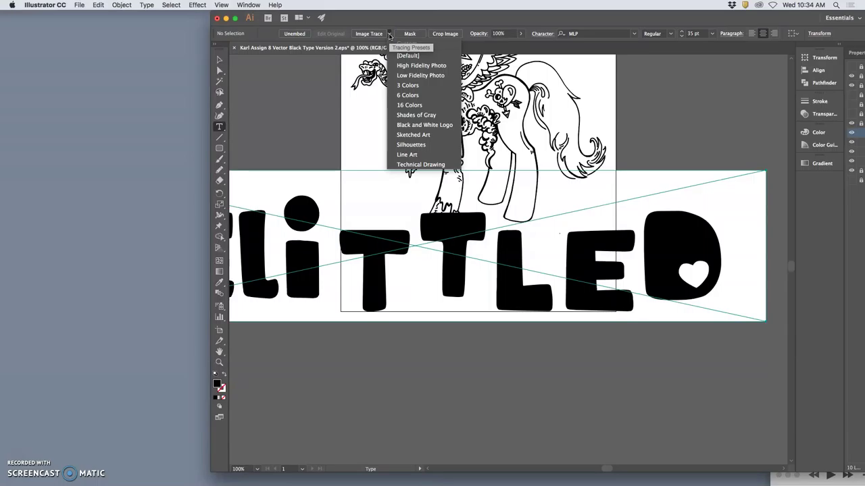
{"action": "left_click", "coordinate": [389, 35]}
{"action": "left_click", "coordinate": [389, 35]}
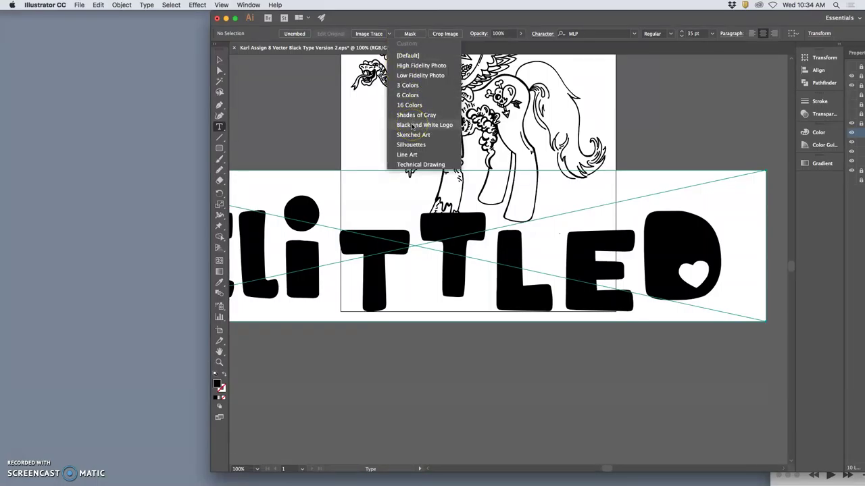
{"action": "left_click_drag", "start_coordinate": [412, 126], "coordinate": [411, 125]}
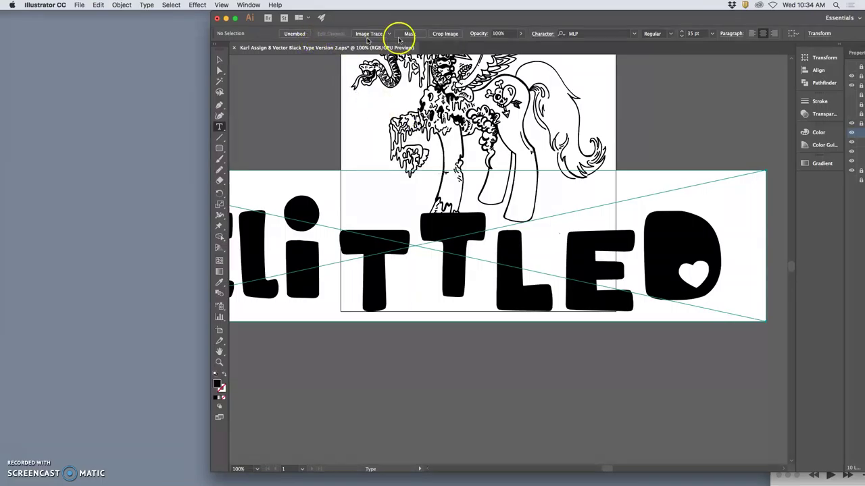
{"action": "left_click_drag", "start_coordinate": [520, 18], "coordinate": [354, 18]}
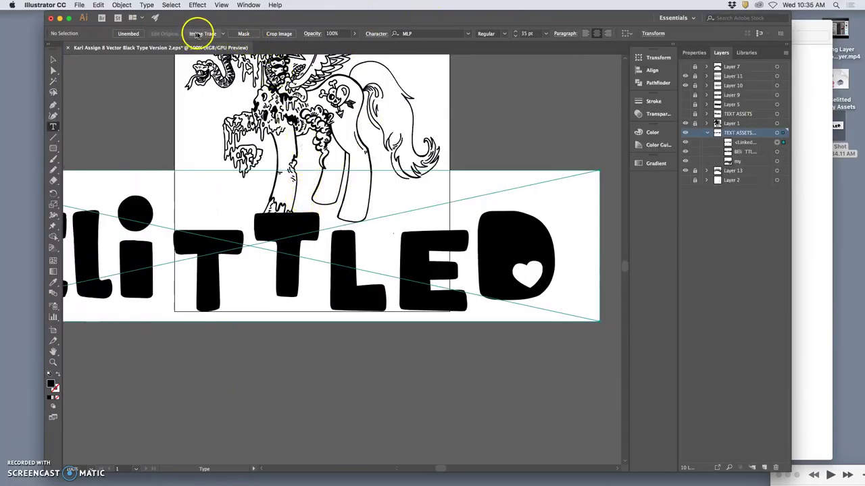
{"action": "left_click", "coordinate": [222, 34]}
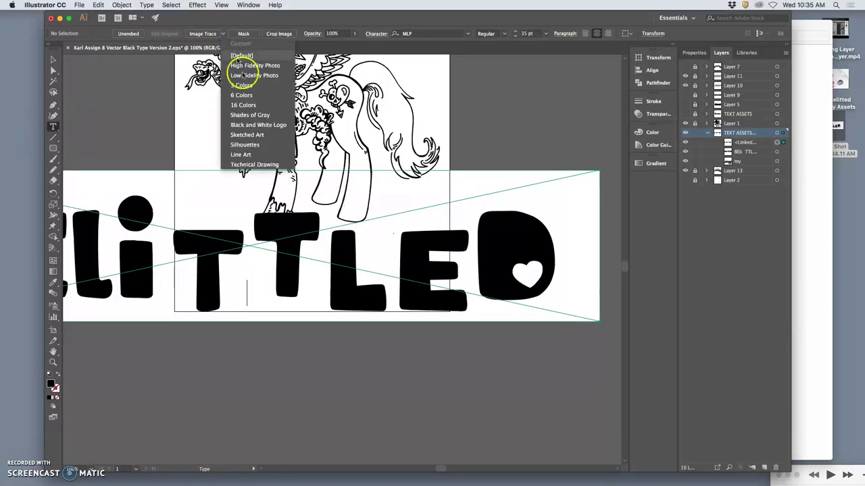
{"action": "left_click", "coordinate": [250, 125]}
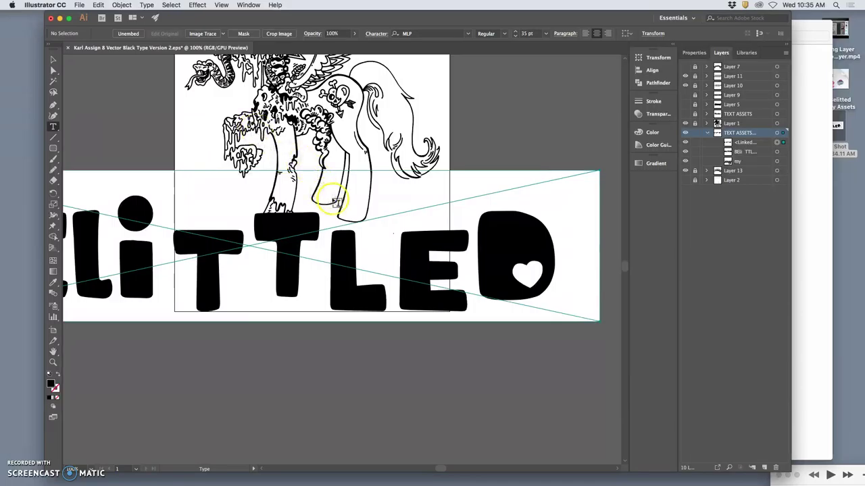
Step: Lock the small BELiTTLED and my objects in the TEXT ASSETS layer, leaving the linked screenshot unlocked
{"action": "left_click", "coordinate": [54, 61]}
{"action": "left_click", "coordinate": [128, 201]}
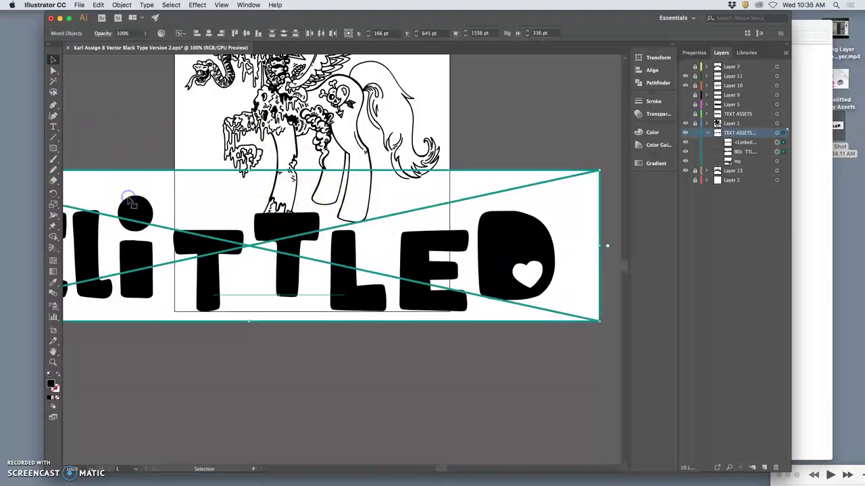
{"action": "left_click", "coordinate": [546, 222]}
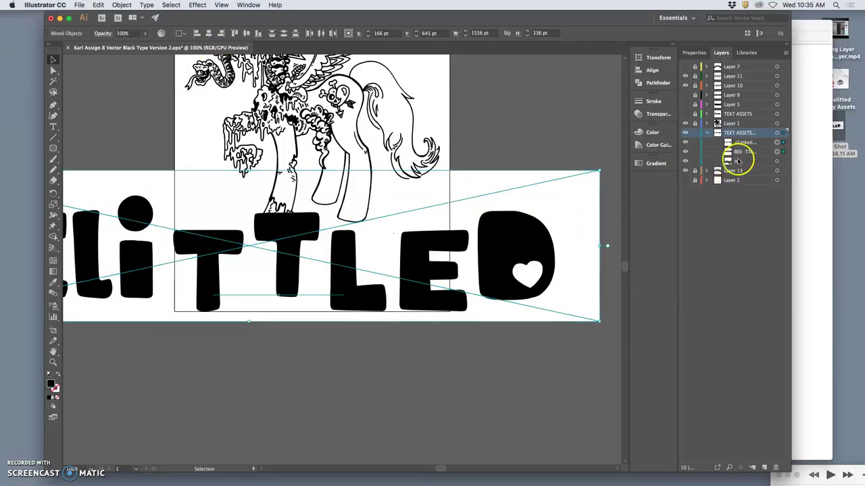
{"action": "left_click", "coordinate": [686, 143]}
{"action": "left_click", "coordinate": [686, 143]}
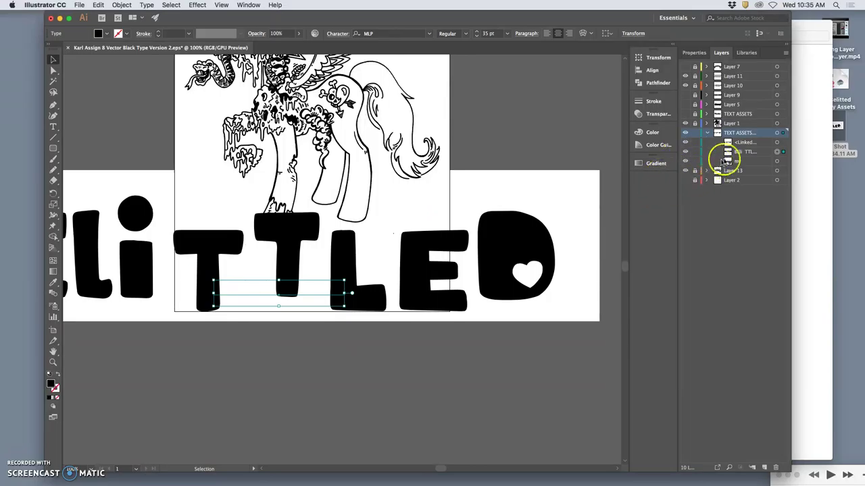
{"action": "left_click", "coordinate": [694, 152]}
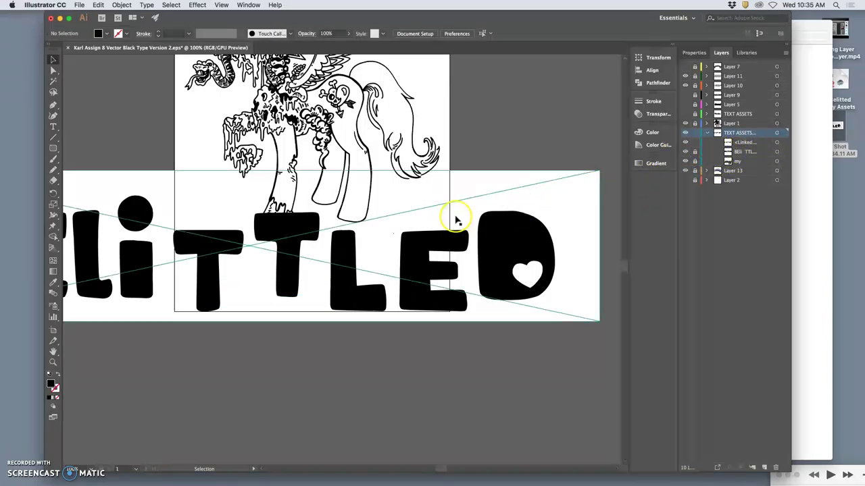
Step: Select the linked BELiTTLED screenshot and apply Image Trace with the Black and White Logo preset
{"action": "left_click", "coordinate": [440, 233]}
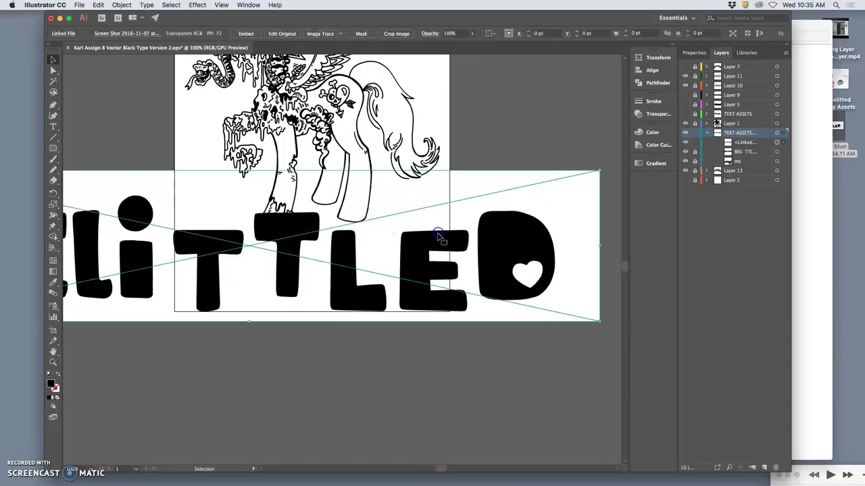
{"action": "left_click", "coordinate": [341, 34]}
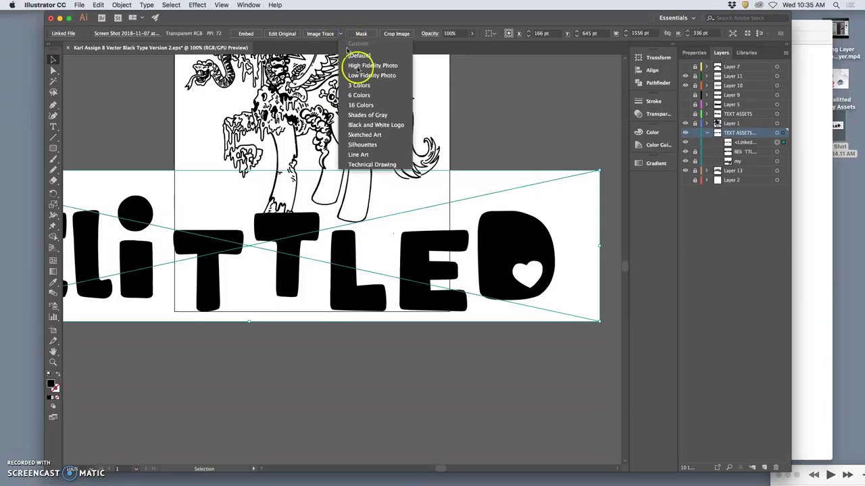
{"action": "left_click", "coordinate": [370, 128]}
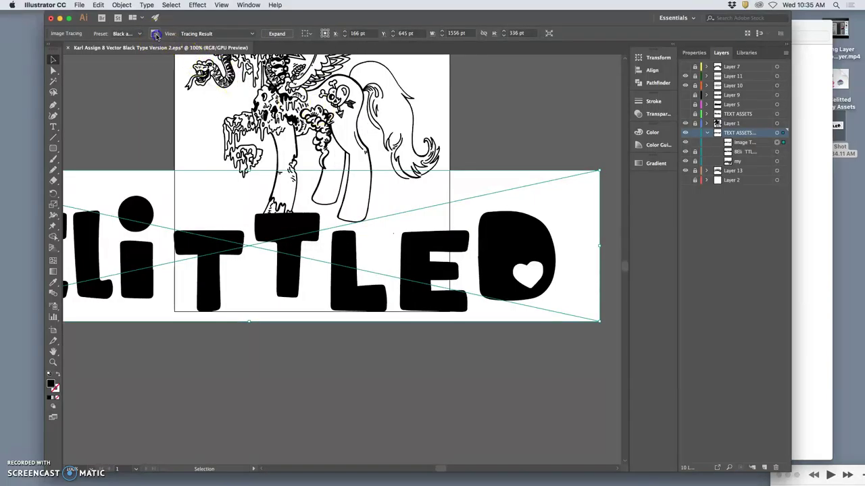
Step: Show the advanced Image Trace settings and turn on Ignore White for the lettering
{"action": "left_click", "coordinate": [156, 36]}
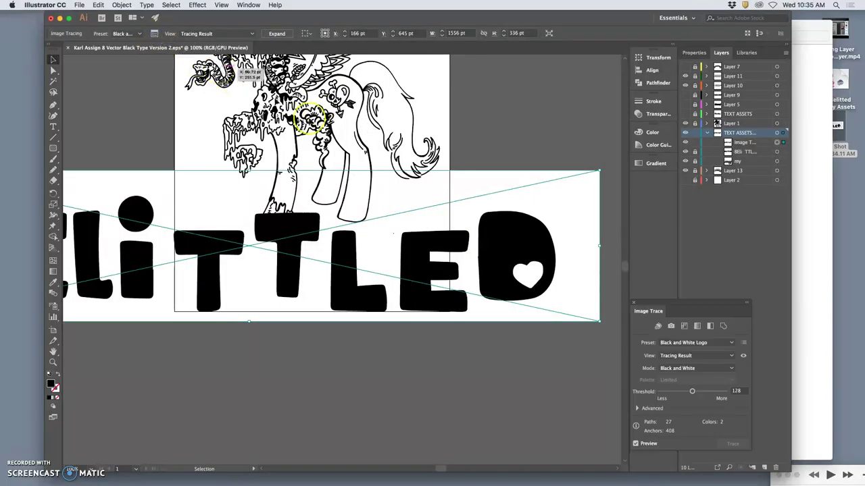
{"action": "left_click", "coordinate": [639, 410]}
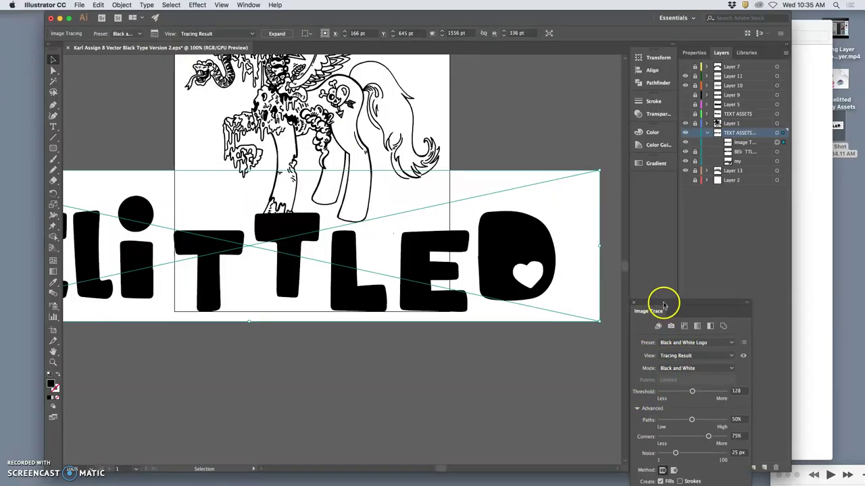
{"action": "left_click_drag", "start_coordinate": [663, 302], "coordinate": [655, 137]}
{"action": "left_click", "coordinate": [654, 346]}
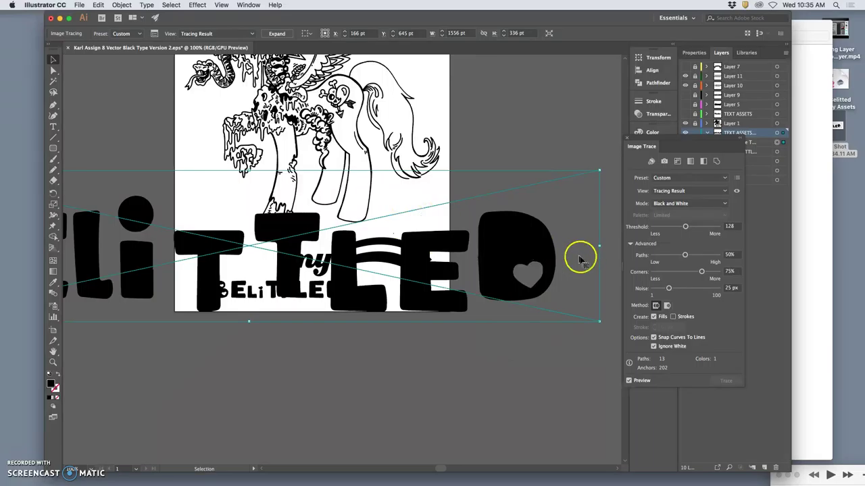
Step: Try a Paths value of 31% for the trace and return it to 50%
{"action": "left_click", "coordinate": [685, 257]}
{"action": "left_click_drag", "start_coordinate": [673, 257], "coordinate": [673, 257]}
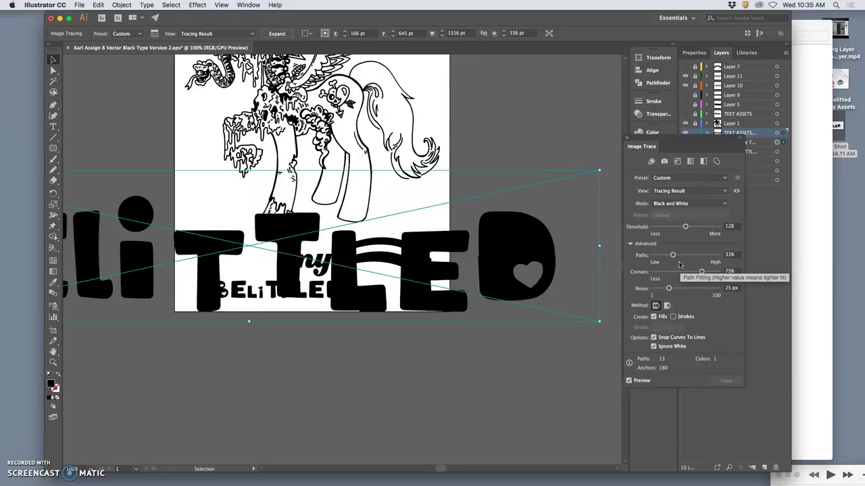
{"action": "left_click", "coordinate": [685, 256]}
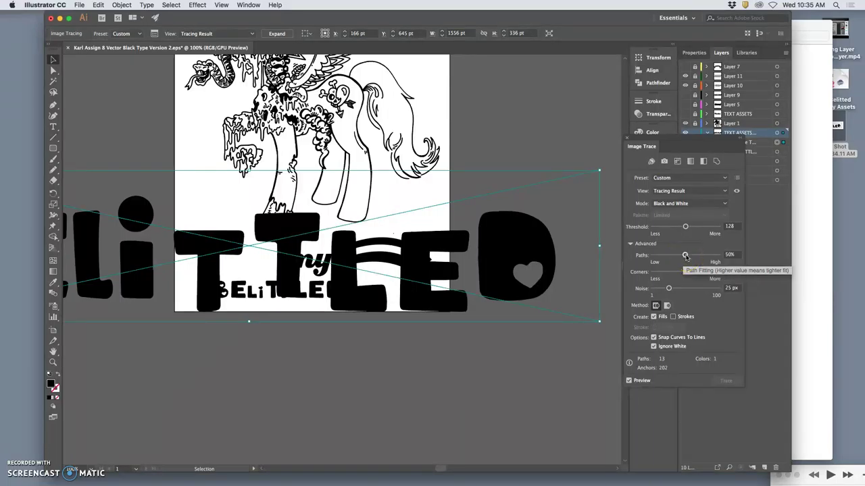
Step: Expand the traced lettering into vector paths and move it up off the small BELiTTLED text
{"action": "left_click", "coordinate": [276, 34]}
{"action": "left_click", "coordinate": [54, 70]}
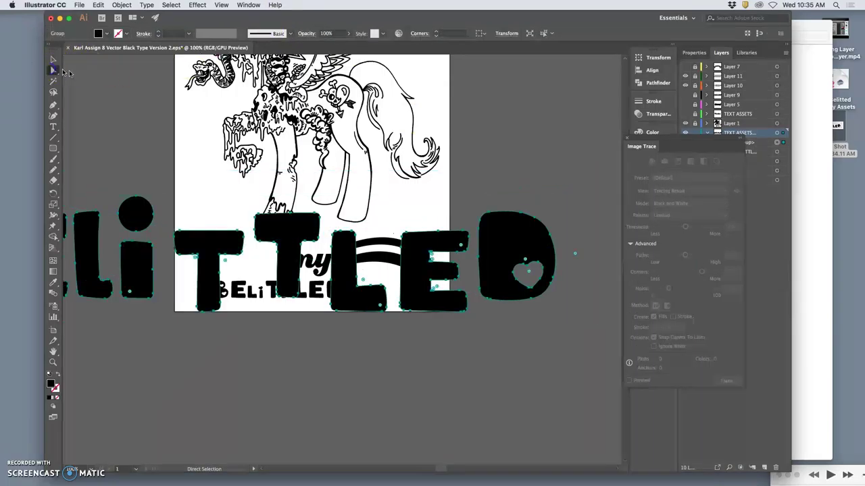
{"action": "left_click_drag", "start_coordinate": [232, 255], "coordinate": [264, 193]}
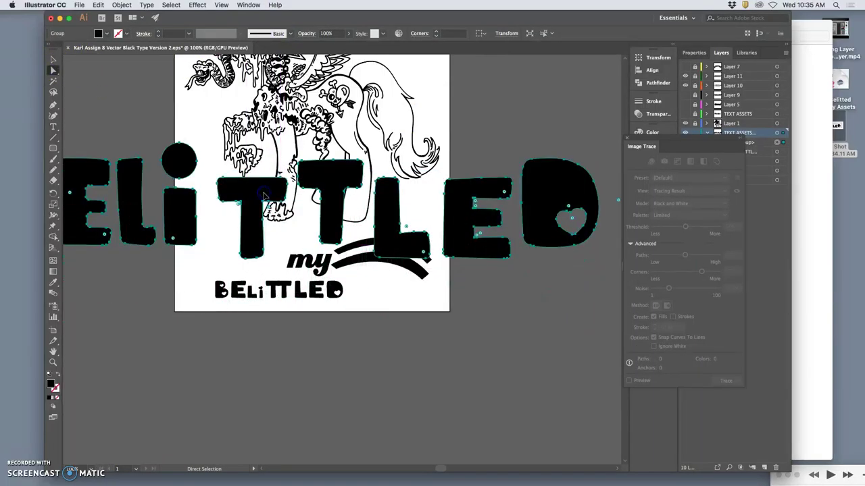
Step: Scale the traced BELiTTLED lettering down to about 280 pt wide and place it over the rainbow arcs beside "my"
{"action": "key", "text": "super+minus"}
{"action": "key", "text": "super+minus"}
{"action": "key", "text": "super+equal"}
{"action": "key", "text": "super+equal"}
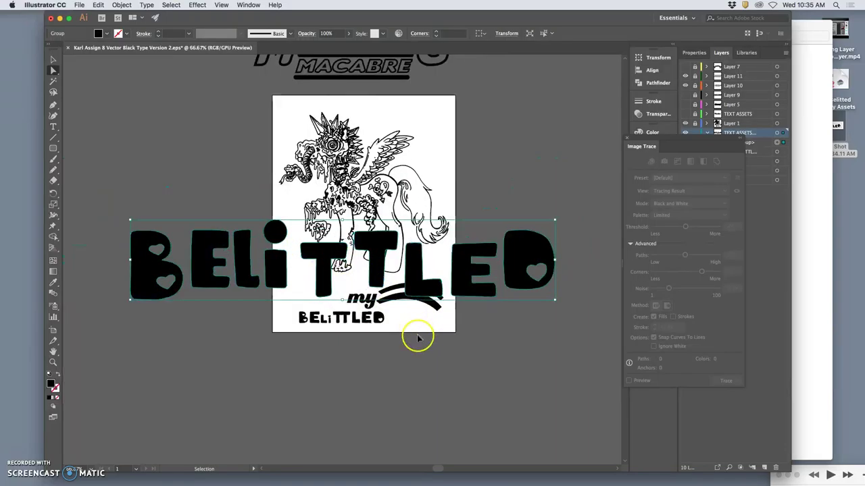
{"action": "key", "text": "super+minus"}
{"action": "key", "text": "super+minus"}
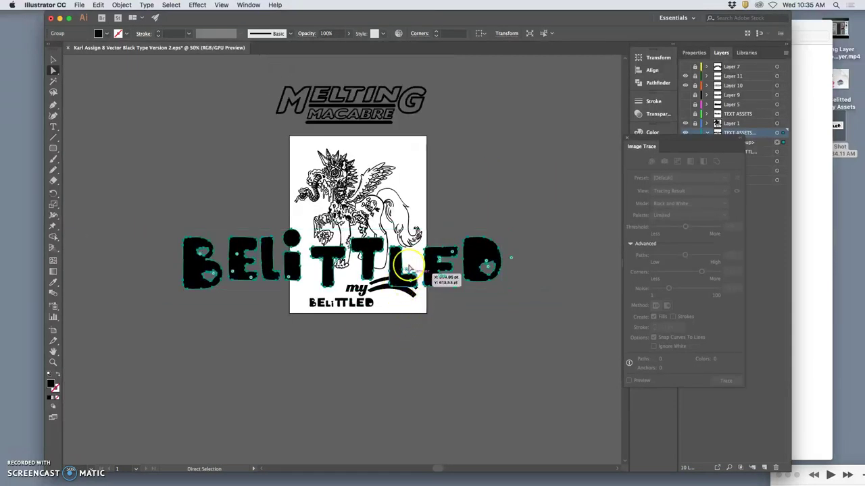
{"action": "left_click", "coordinate": [54, 60]}
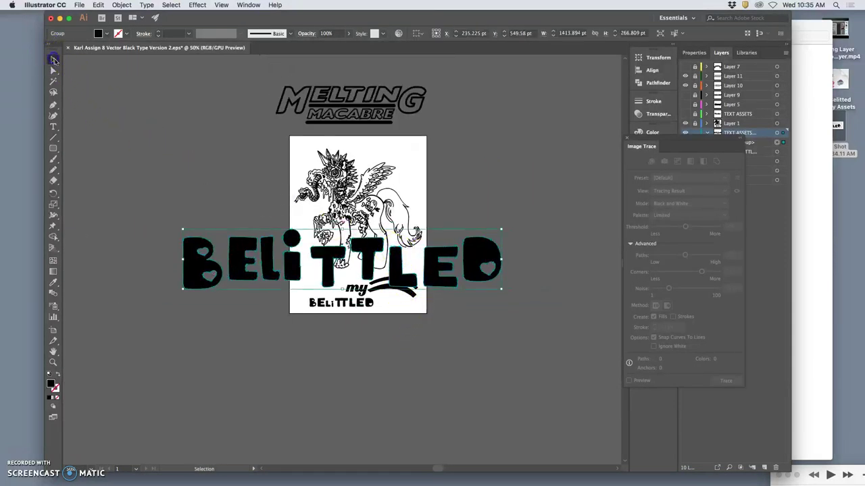
{"action": "left_click_drag", "start_coordinate": [181, 230], "coordinate": [362, 272]}
{"action": "left_click_drag", "start_coordinate": [461, 276], "coordinate": [410, 295]}
{"action": "left_click_drag", "start_coordinate": [452, 301], "coordinate": [432, 298]}
Step: Narrow the traced lettering to about 221 pt wide without changing its height, and shift it down toward the underside of the arcs
{"action": "key", "text": "super+equal"}
{"action": "key", "text": "super+equal"}
{"action": "key", "text": "super+equal"}
{"action": "key", "text": "super+equal"}
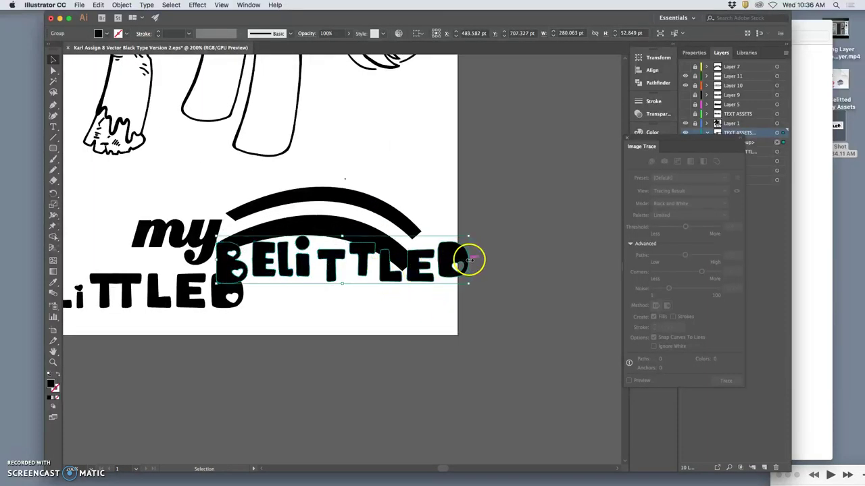
{"action": "left_click_drag", "start_coordinate": [468, 260], "coordinate": [417, 261]}
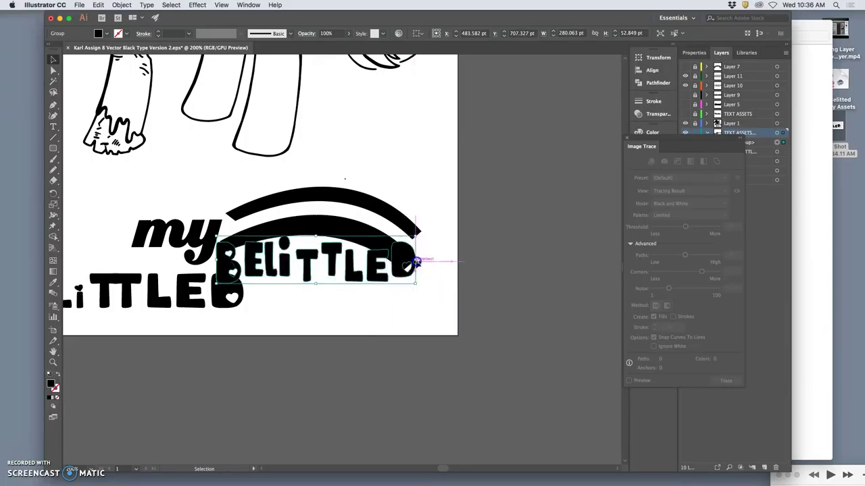
{"action": "left_click_drag", "start_coordinate": [338, 251], "coordinate": [328, 263]}
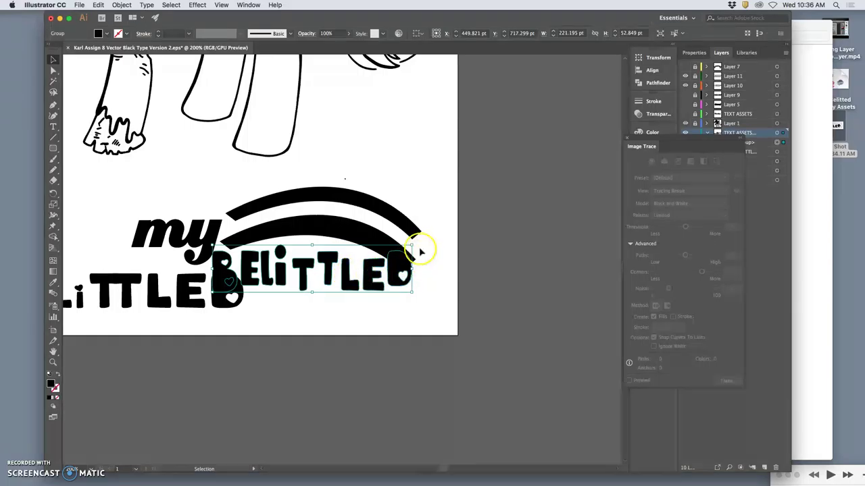
Step: Scale the traced lettering down to about 175 pt wide and move it up onto the lower rainbow arc, without applying a numeric Move
{"action": "left_click_drag", "start_coordinate": [412, 247], "coordinate": [370, 254]}
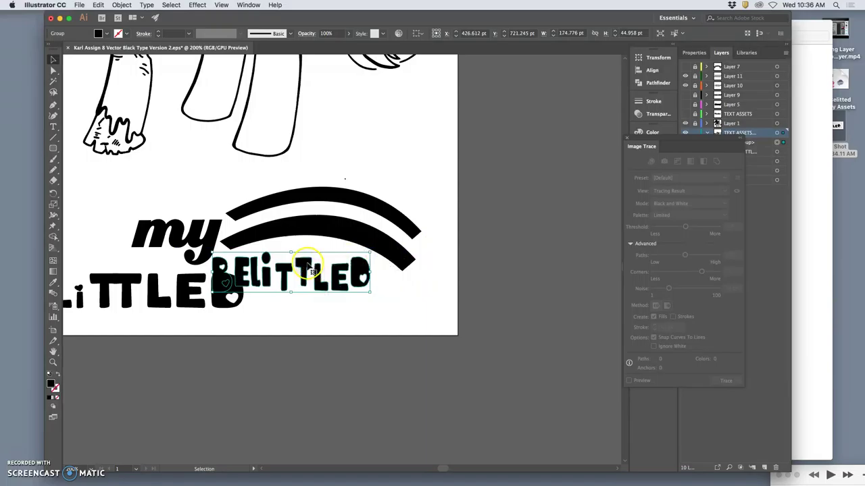
{"action": "mouse_move", "coordinate": [308, 269]}
{"action": "left_mouse_down"}
{"action": "mouse_move", "coordinate": [329, 266]}
{"action": "mouse_move", "coordinate": [287, 249]}
{"action": "mouse_move", "coordinate": [306, 252]}
{"action": "left_mouse_up"}
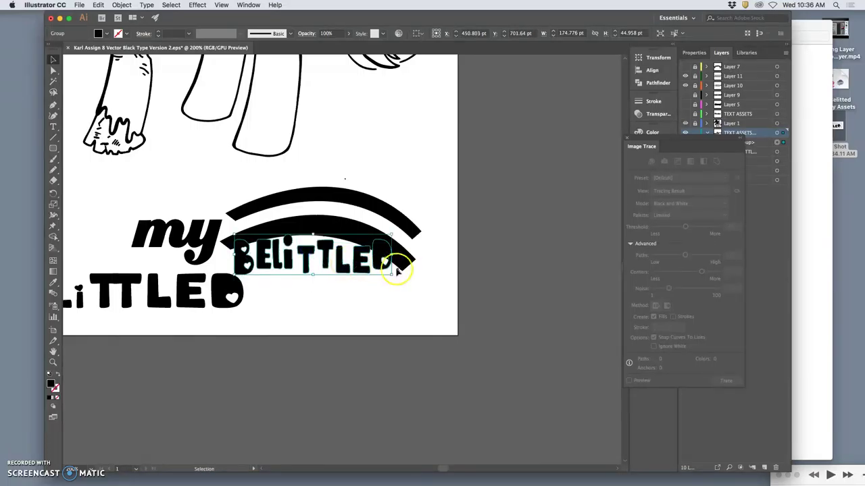
{"action": "key", "text": "Return"}
{"action": "left_click", "coordinate": [435, 315]}
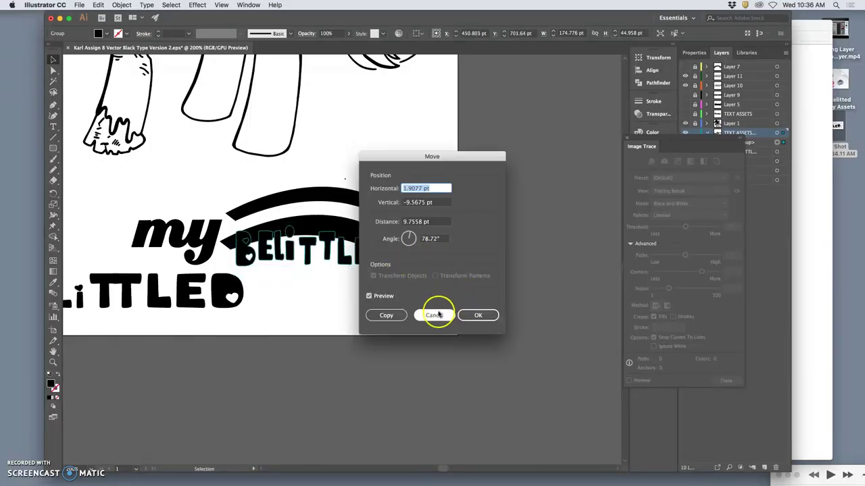
Step: Give the traced BELiTTLED lettering on the rainbow arc a white outline and set its stroke weight to 3 pt
{"action": "left_click", "coordinate": [403, 289]}
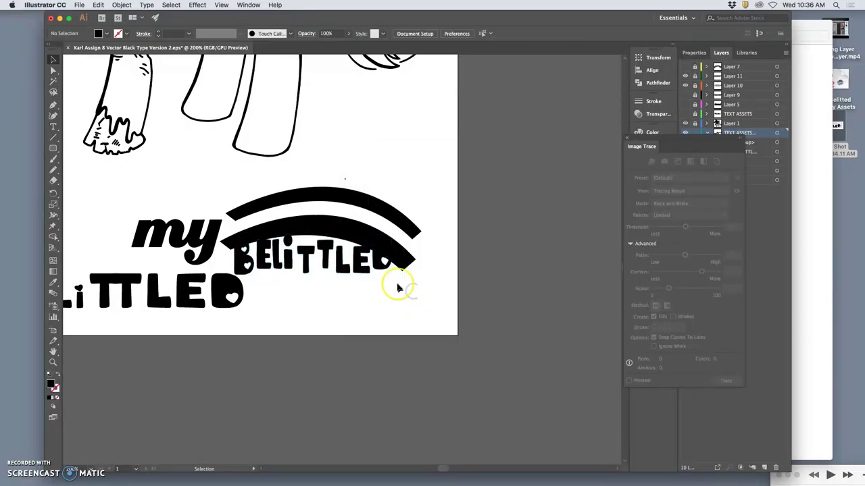
{"action": "left_click", "coordinate": [337, 267]}
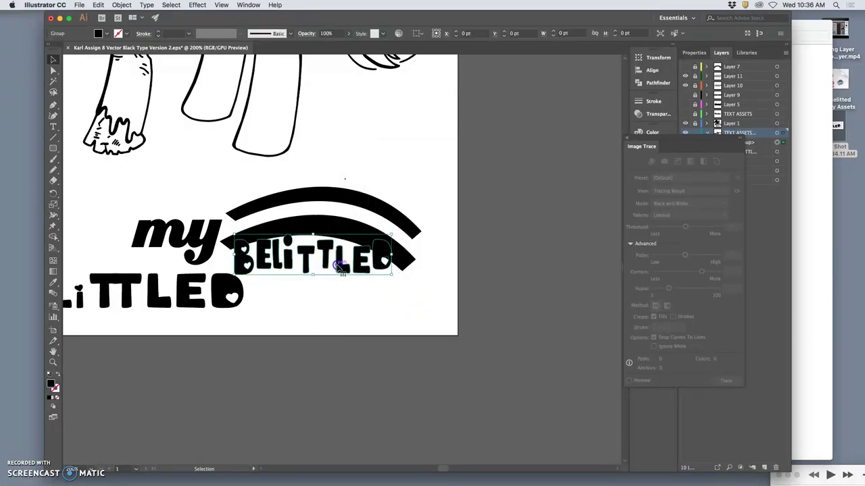
{"action": "left_click", "coordinate": [123, 36]}
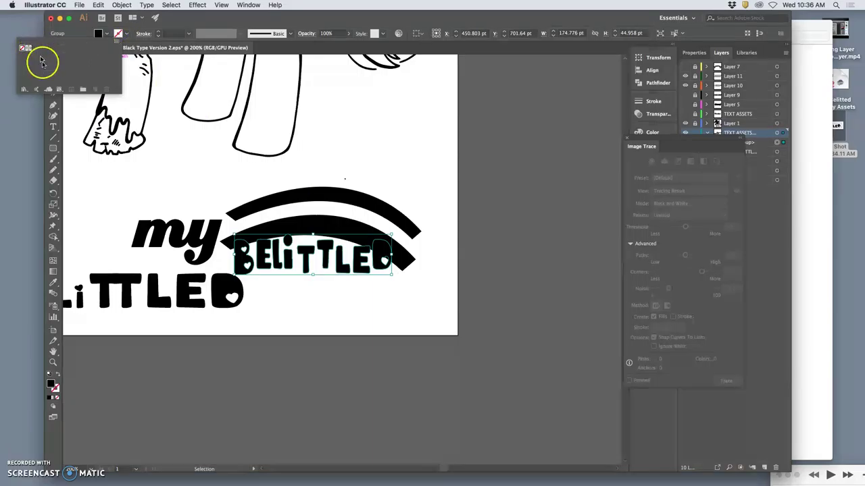
{"action": "left_click", "coordinate": [58, 388]}
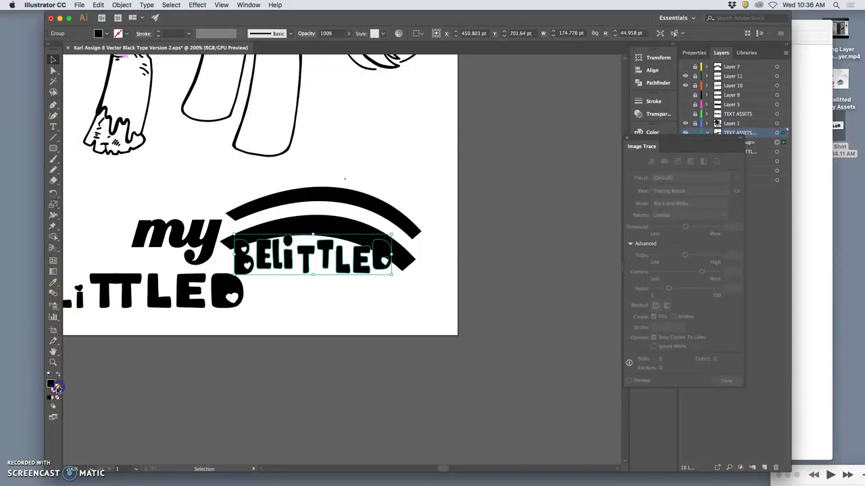
{"action": "left_click", "coordinate": [58, 387]}
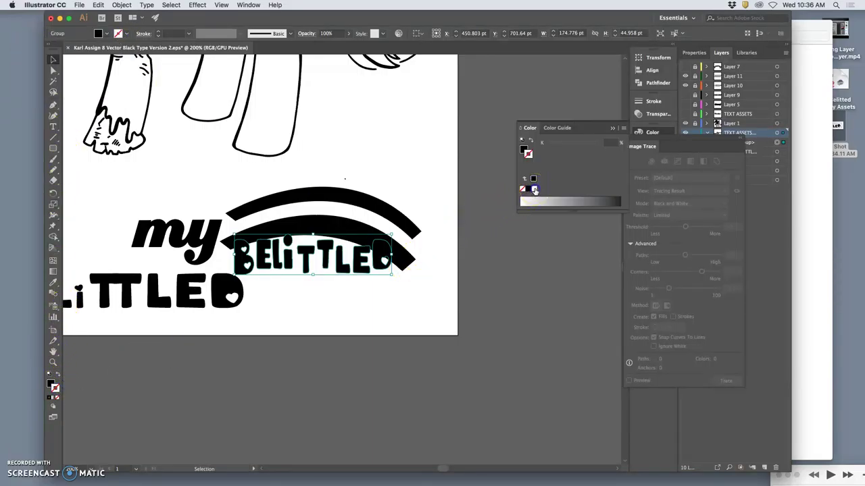
{"action": "left_click", "coordinate": [534, 189]}
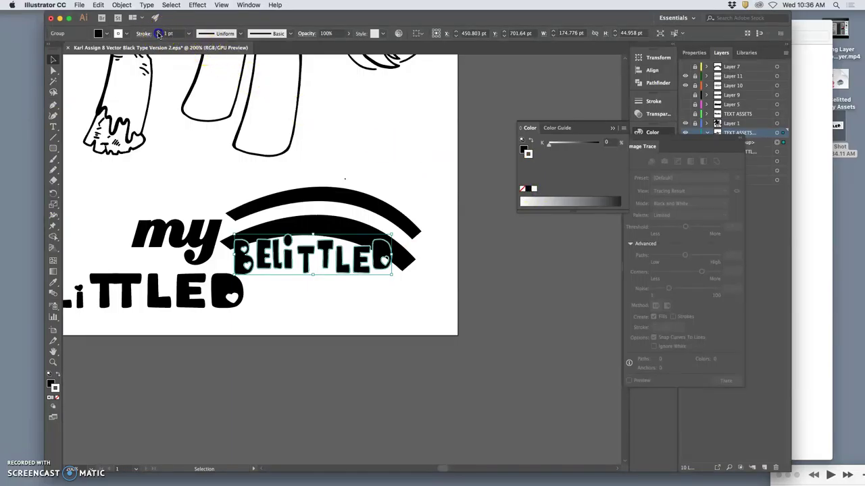
{"action": "left_click", "coordinate": [159, 33]}
{"action": "left_click", "coordinate": [158, 33]}
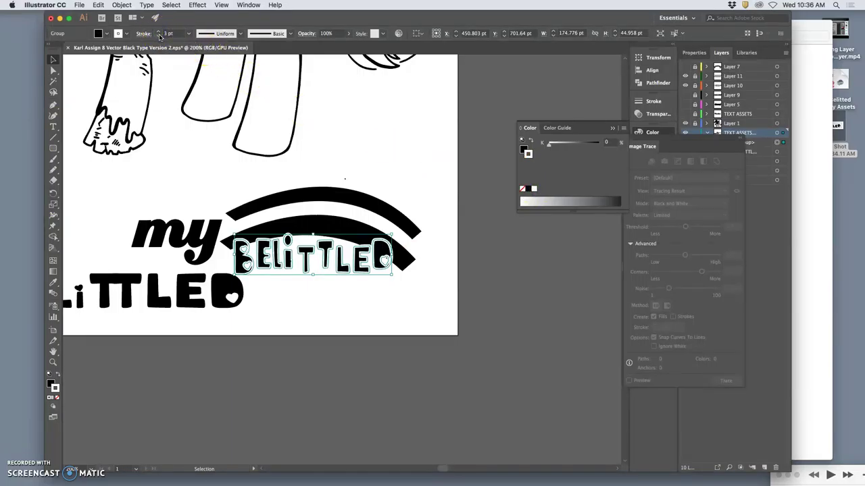
Step: Try the double-bulge variable width profile on the lettering's white outline and set it back to Uniform
{"action": "left_click", "coordinate": [240, 34]}
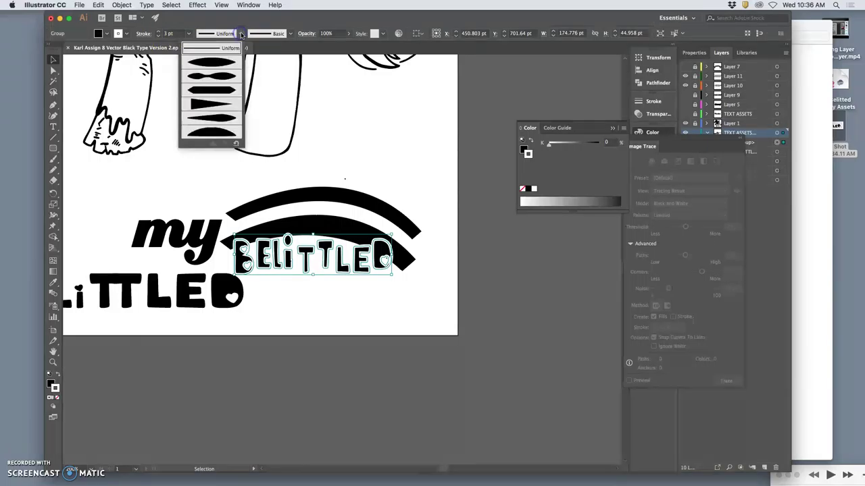
{"action": "left_click", "coordinate": [224, 75]}
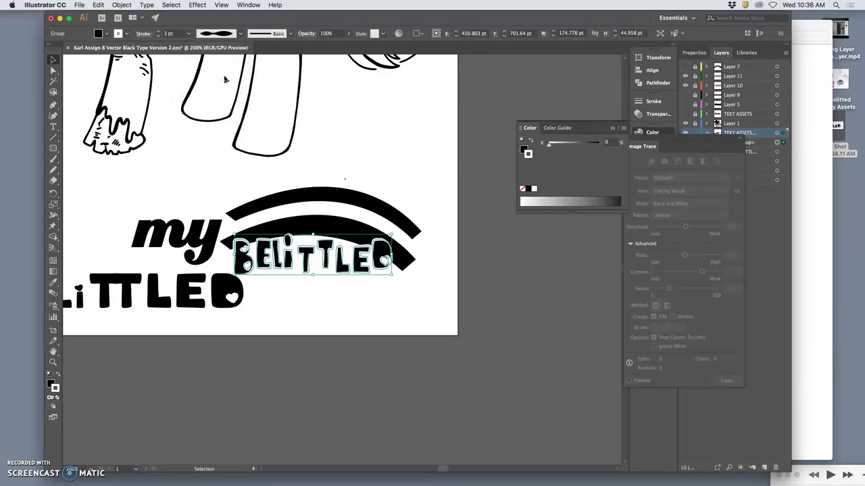
{"action": "left_click", "coordinate": [230, 33]}
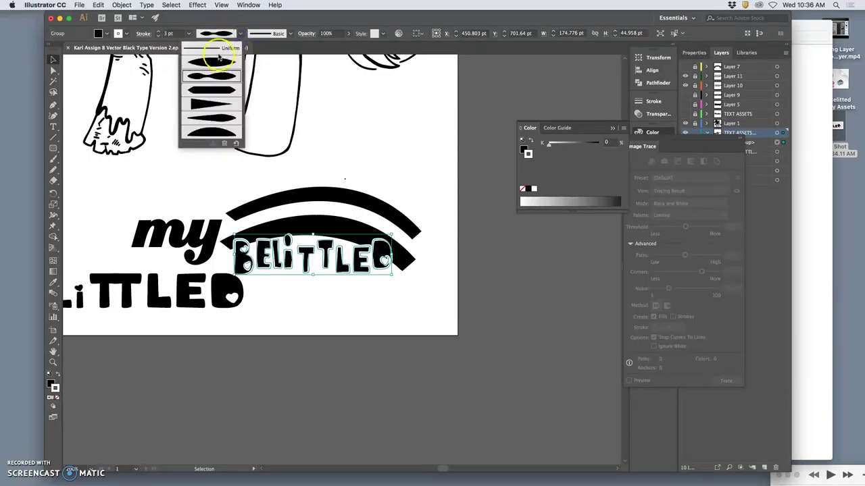
{"action": "left_click", "coordinate": [219, 49]}
{"action": "left_click", "coordinate": [291, 33]}
{"action": "left_click", "coordinate": [291, 33]}
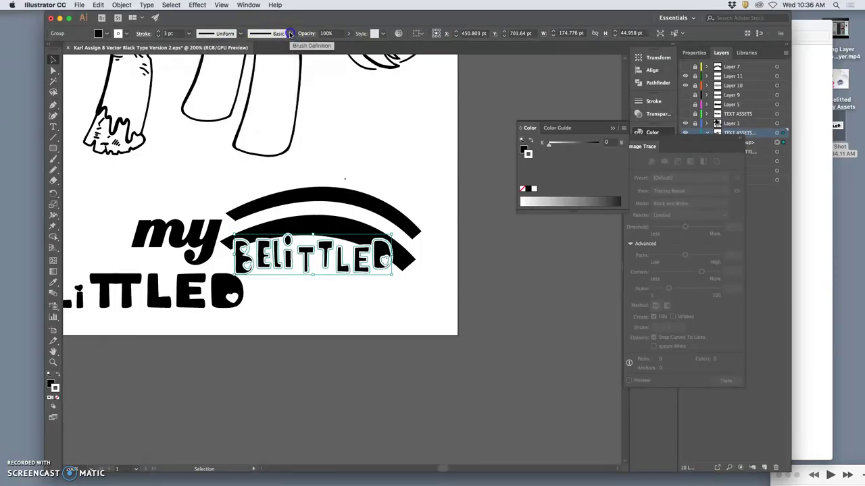
Step: Try a 2.5 pt stroke weight on the lettering's white outline and undo the change
{"action": "left_click", "coordinate": [159, 31]}
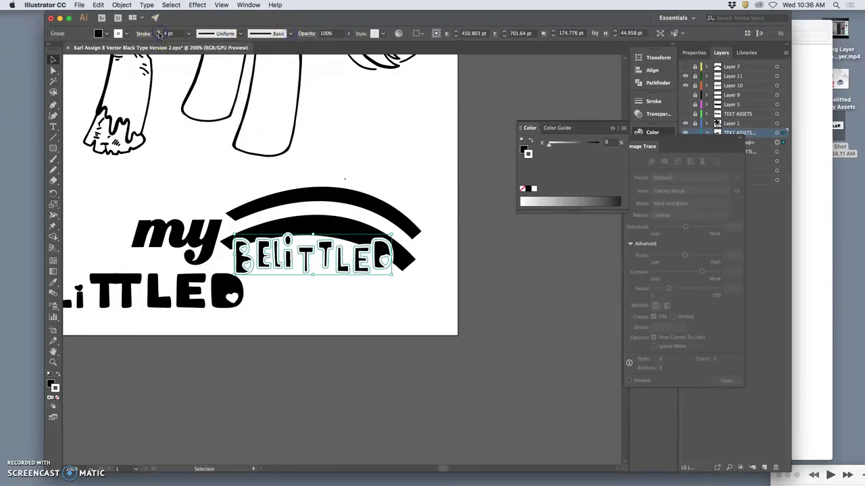
{"action": "left_click", "coordinate": [159, 36]}
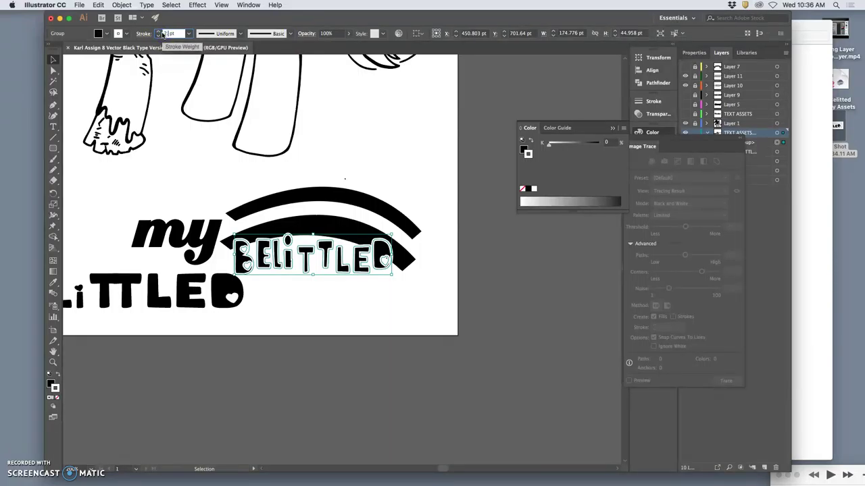
{"action": "left_click", "coordinate": [209, 160]}
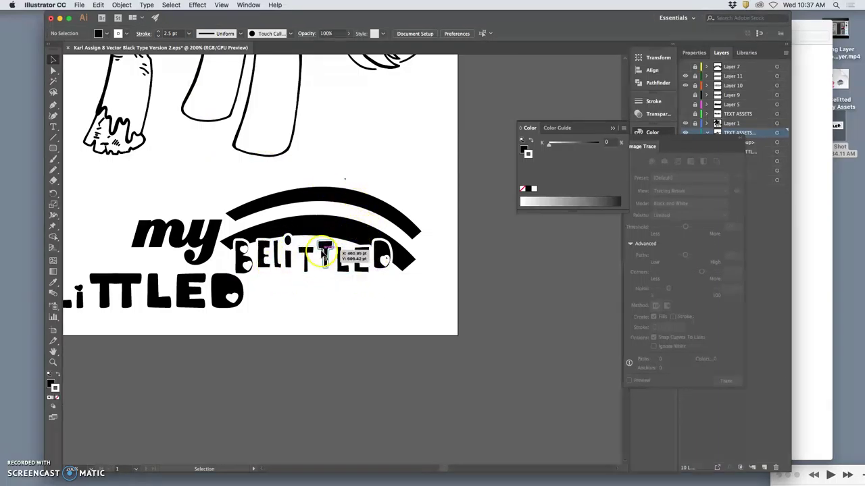
{"action": "left_click_drag", "start_coordinate": [325, 255], "coordinate": [326, 255]}
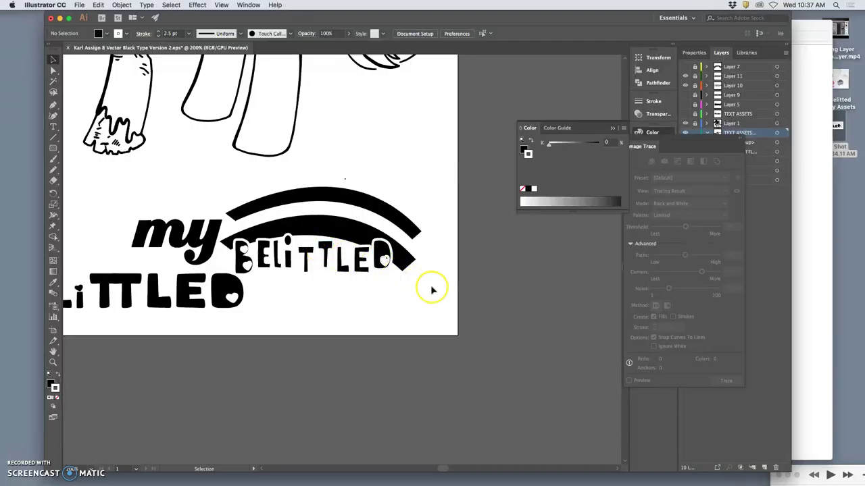
{"action": "key", "text": "super+z"}
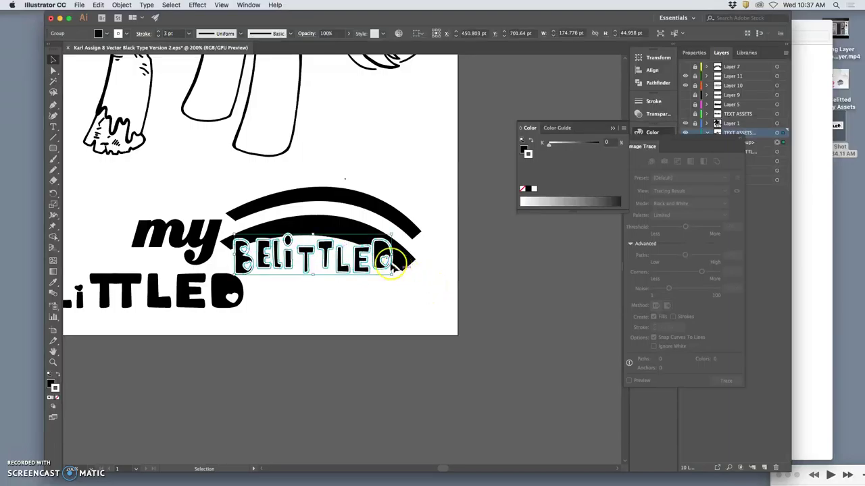
Step: Set the stroke weight of the traced lettering's white outline to 2 pt and deselect it
{"action": "left_click", "coordinate": [287, 238]}
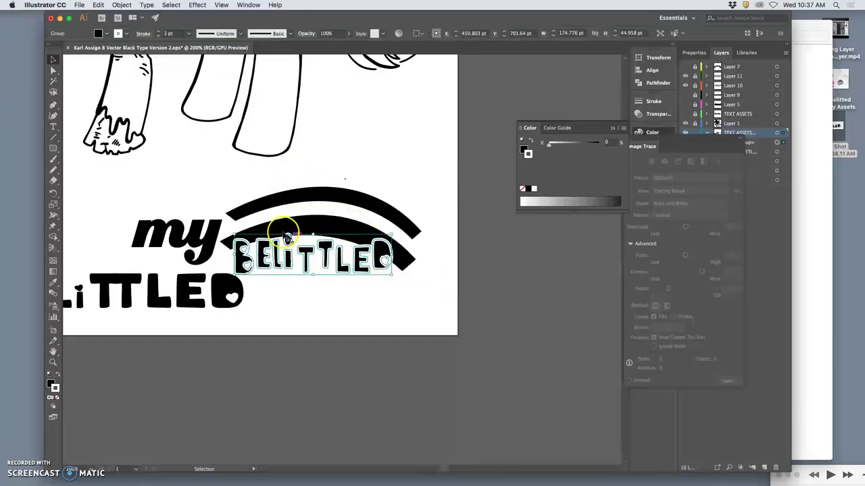
{"action": "left_click", "coordinate": [159, 37]}
{"action": "left_click", "coordinate": [159, 37]}
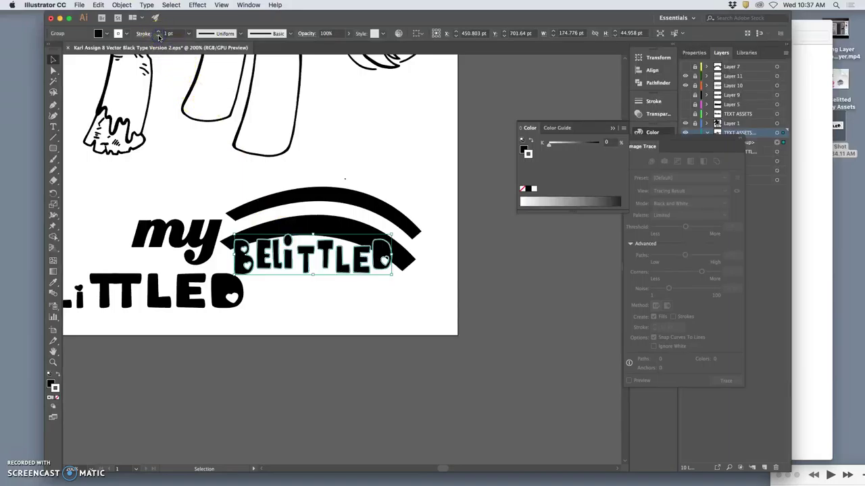
{"action": "left_click", "coordinate": [160, 32]}
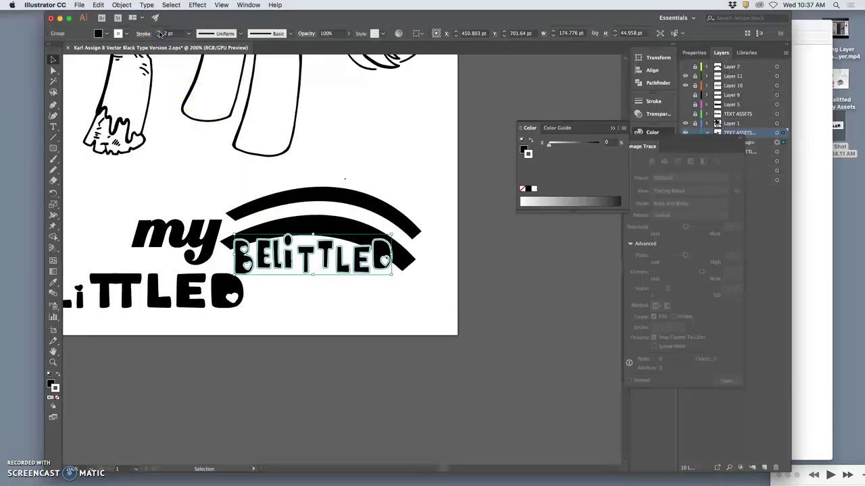
{"action": "left_click", "coordinate": [159, 36]}
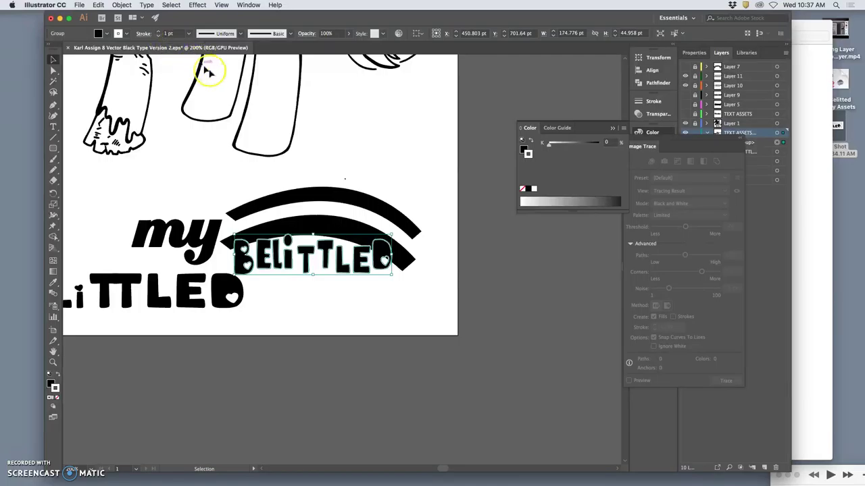
{"action": "left_click", "coordinate": [160, 34]}
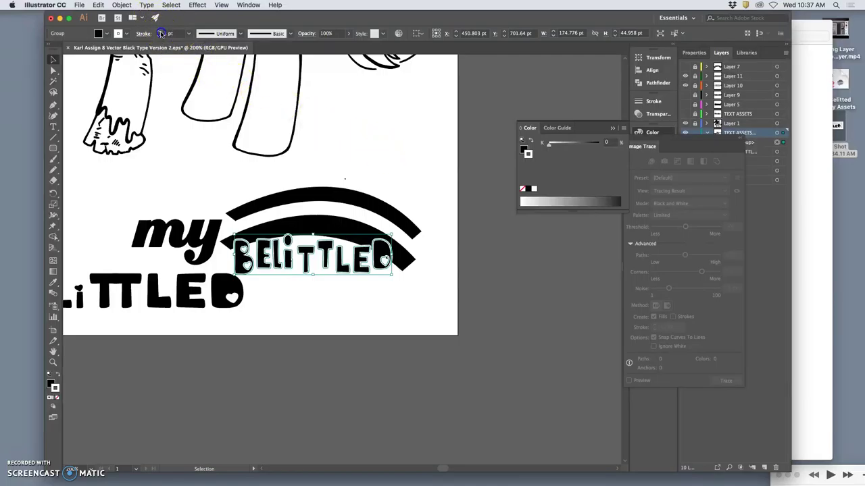
{"action": "left_click", "coordinate": [54, 61]}
{"action": "left_click", "coordinate": [171, 141]}
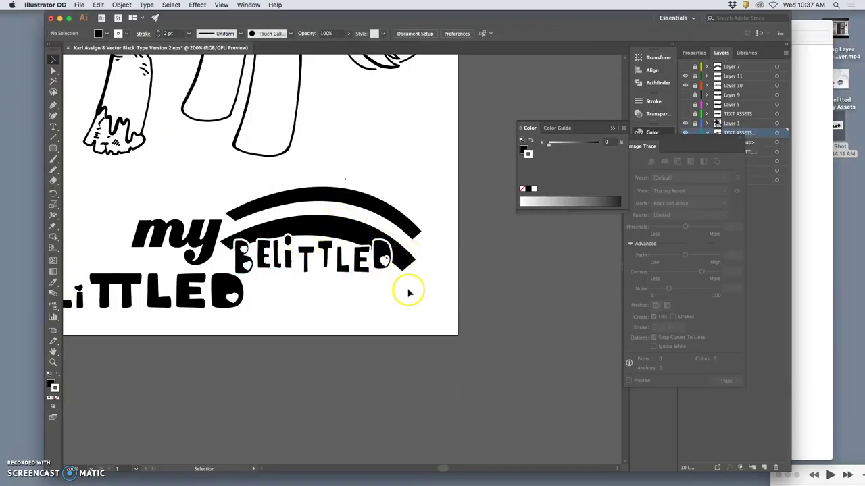
Step: Redraw the notched right edge of the lowercase i's stem in the traced lettering with the Pencil tool
{"action": "key", "text": "super+equal"}
{"action": "key", "text": "super+equal"}
{"action": "key", "text": "super+equal"}
{"action": "key", "text": "super+equal"}
{"action": "scroll", "coordinate": [267, 245], "scroll_direction": "left", "scroll_amount": 5}
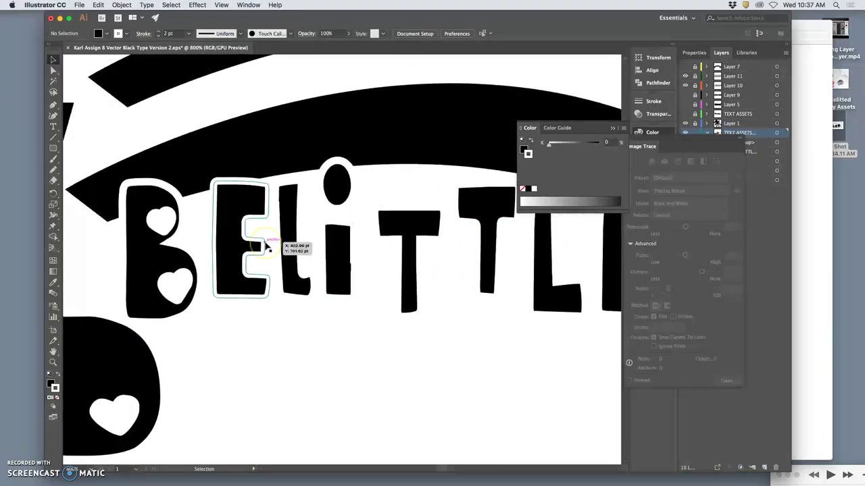
{"action": "scroll", "coordinate": [273, 246], "scroll_direction": "up", "scroll_amount": 3}
{"action": "scroll", "coordinate": [396, 248], "scroll_direction": "right", "scroll_amount": 2}
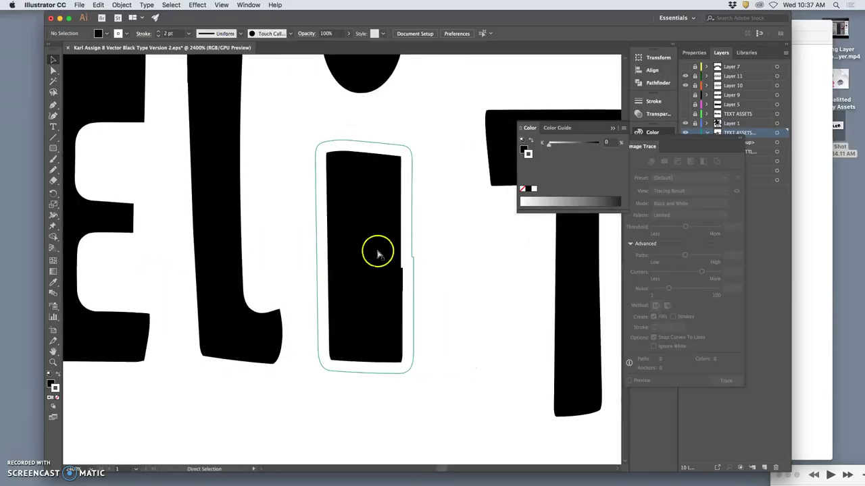
{"action": "key", "text": "super+equal"}
{"action": "key", "text": "super+equal"}
{"action": "left_click", "coordinate": [390, 252]}
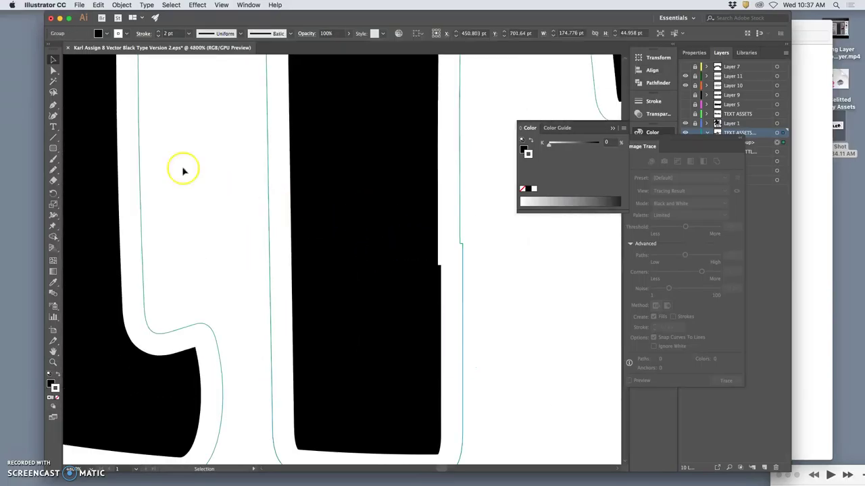
{"action": "left_click", "coordinate": [53, 70]}
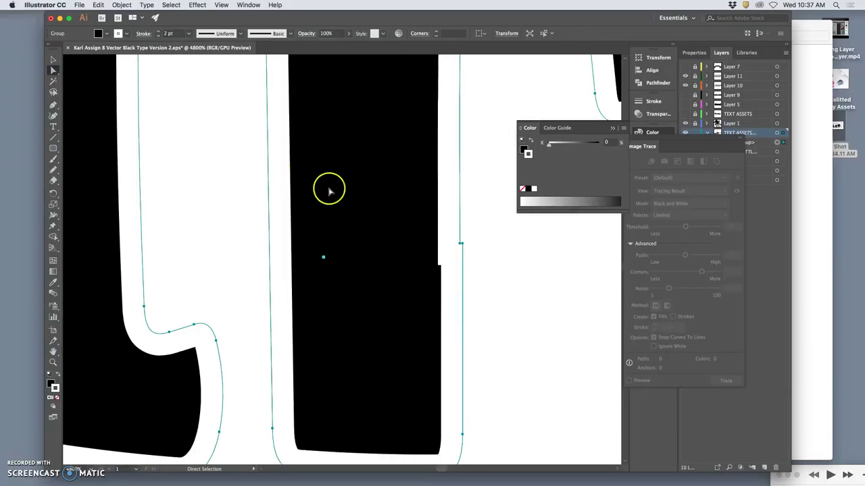
{"action": "left_click", "coordinate": [53, 170]}
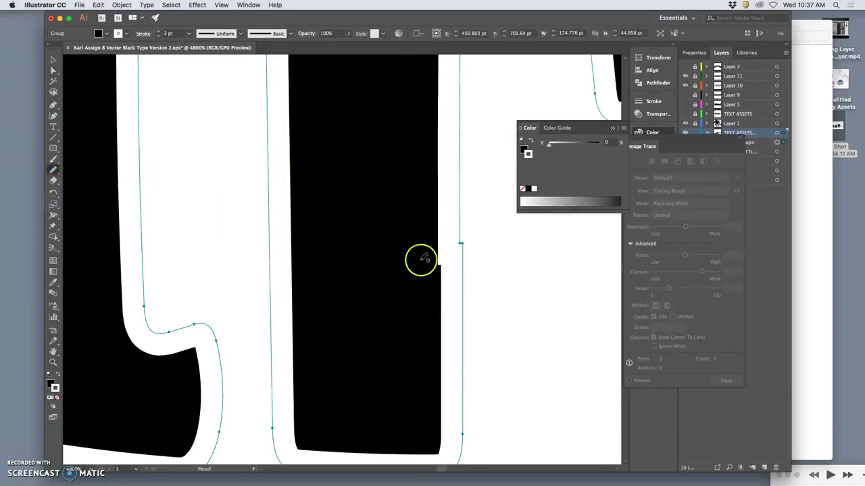
{"action": "mouse_move", "coordinate": [463, 252]}
{"action": "left_mouse_down"}
{"action": "mouse_move", "coordinate": [464, 304]}
{"action": "mouse_move", "coordinate": [464, 243]}
{"action": "left_mouse_up"}
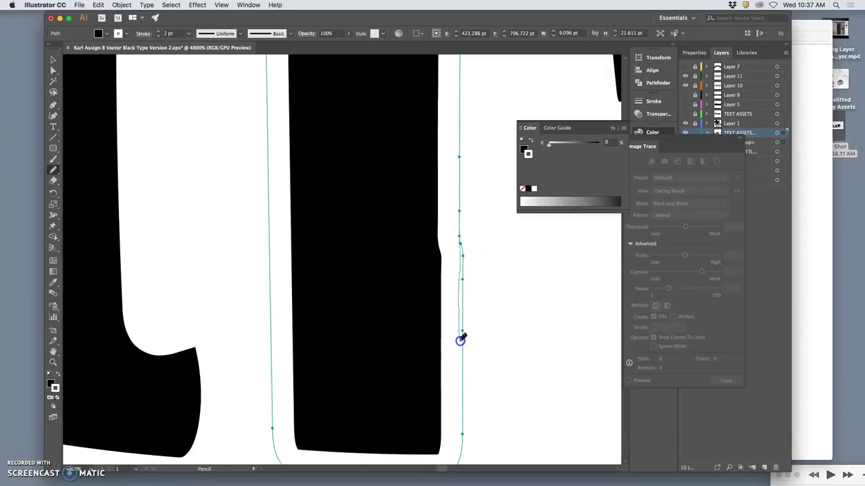
{"action": "left_click_drag", "start_coordinate": [462, 389], "coordinate": [462, 412]}
Step: Even out the redrawn right edge of the i's stem with the Smooth tool
{"action": "scroll", "coordinate": [506, 318], "scroll_direction": "right", "scroll_amount": 10}
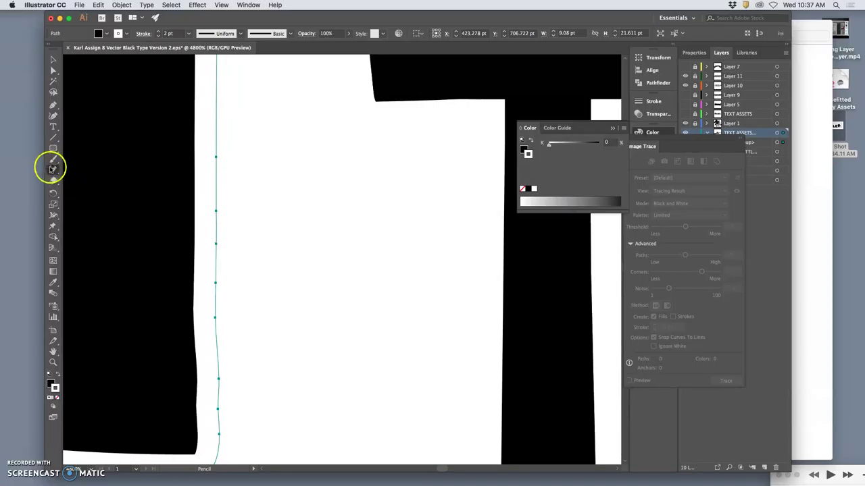
{"action": "left_click_drag", "start_coordinate": [53, 169], "coordinate": [97, 194]}
{"action": "left_click_drag", "start_coordinate": [225, 405], "coordinate": [225, 406]}
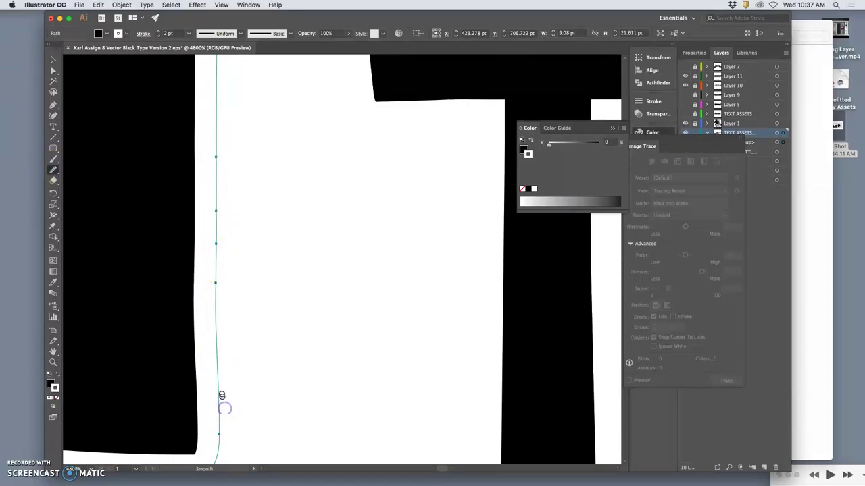
{"action": "left_click_drag", "start_coordinate": [214, 168], "coordinate": [209, 267]}
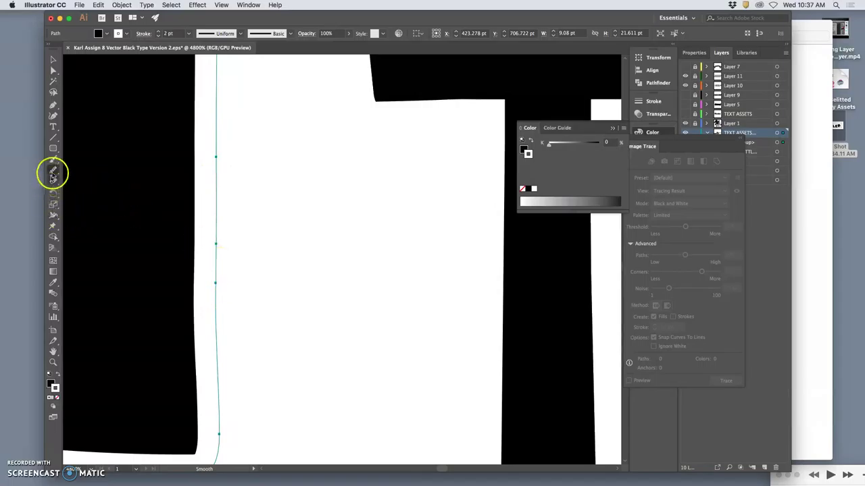
Step: Return to the Pencil tool and accept its Pencil Tool Options
{"action": "left_click_drag", "start_coordinate": [54, 172], "coordinate": [76, 181]}
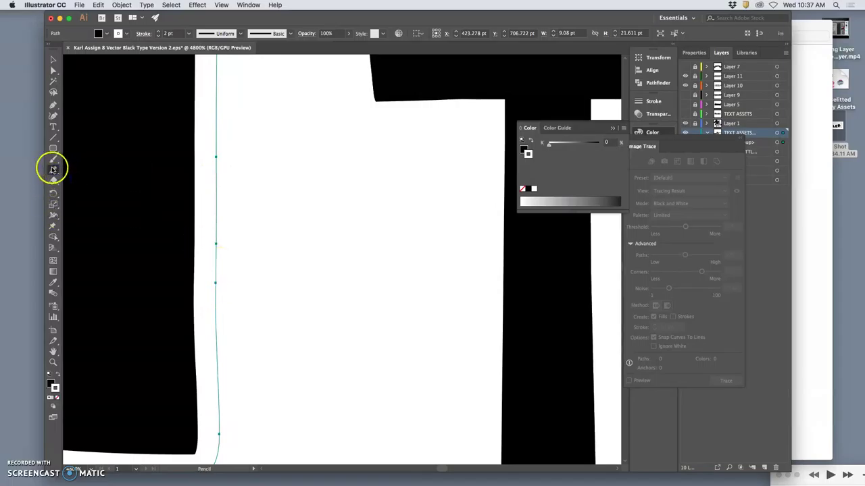
{"action": "double_click", "coordinate": [54, 172]}
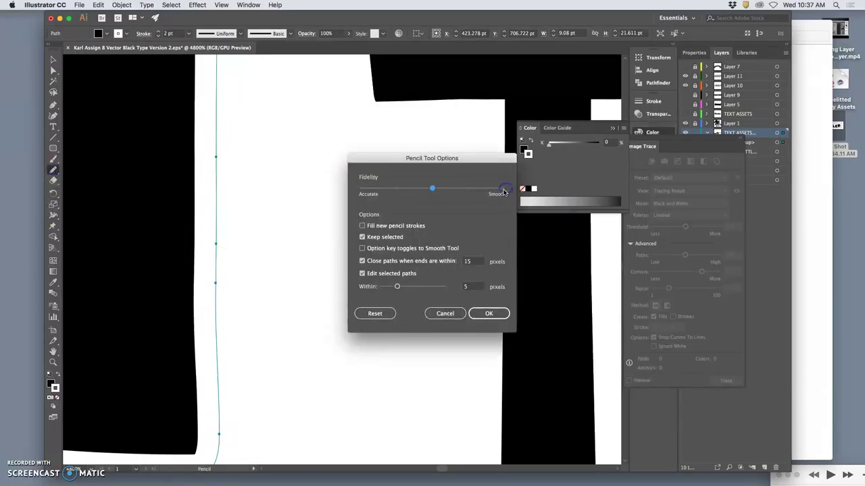
{"action": "left_click", "coordinate": [485, 314]}
{"action": "scroll", "coordinate": [466, 301], "scroll_direction": "right", "scroll_amount": 10}
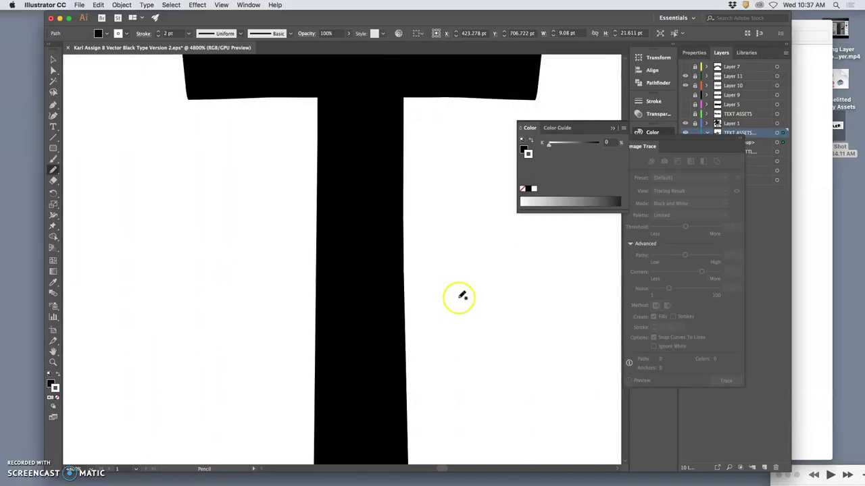
{"action": "scroll", "coordinate": [457, 298], "scroll_direction": "right", "scroll_amount": 5}
{"action": "scroll", "coordinate": [456, 298], "scroll_direction": "up", "scroll_amount": 5}
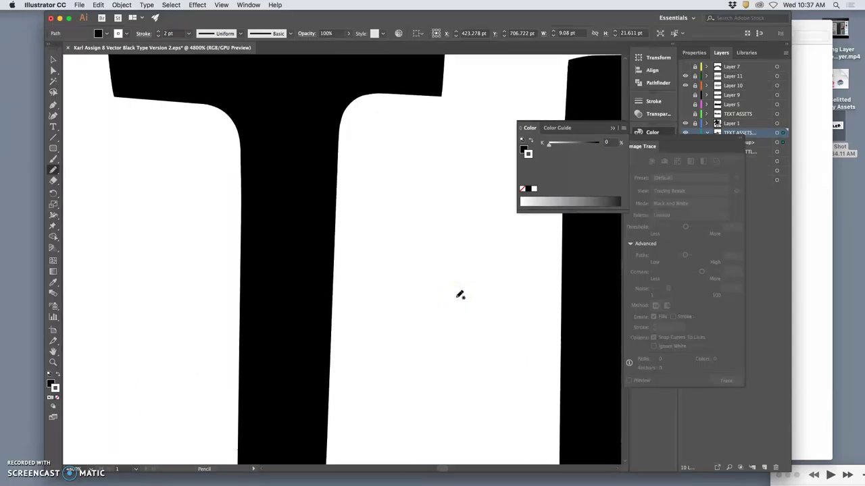
Step: Examine the traced BELiTTLED lettering along its whole length, up to the final D
{"action": "key", "text": "super+minus"}
{"action": "key", "text": "super+minus"}
{"action": "scroll", "coordinate": [459, 298], "scroll_direction": "right", "scroll_amount": 10}
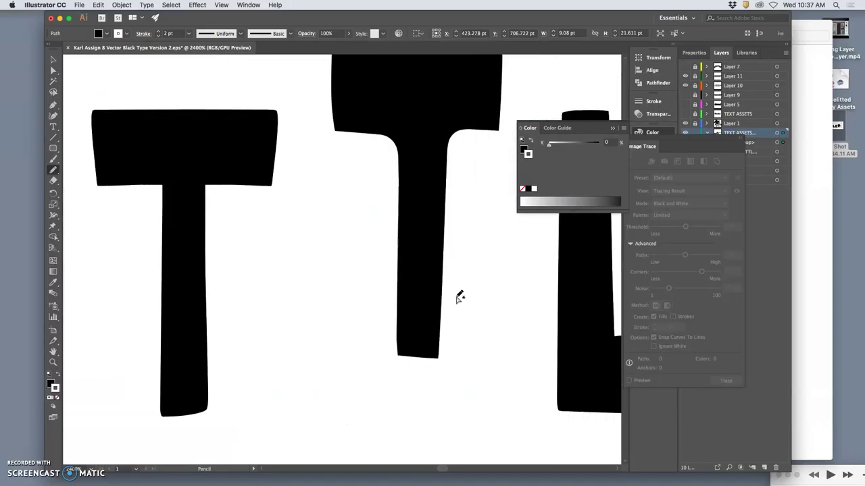
{"action": "key", "text": "super+minus"}
{"action": "scroll", "coordinate": [459, 295], "scroll_direction": "right", "scroll_amount": 15}
{"action": "key", "text": "a"}
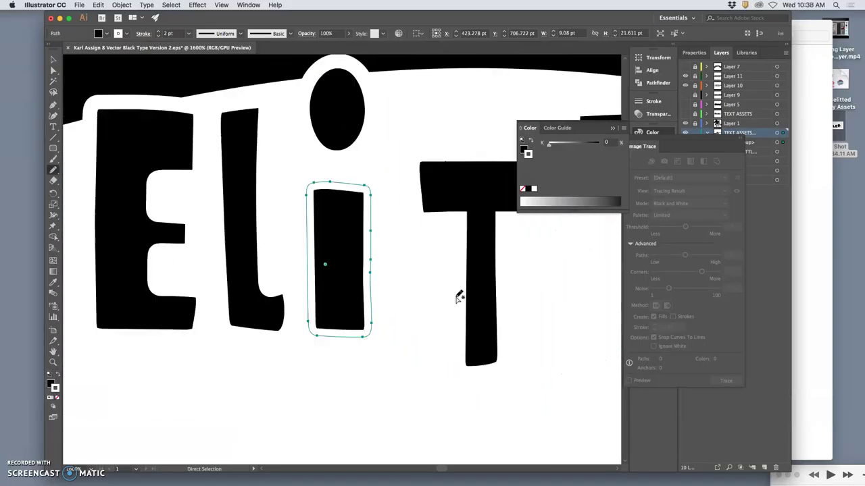
{"action": "key", "text": "n"}
{"action": "scroll", "coordinate": [422, 293], "scroll_direction": "left", "scroll_amount": 6}
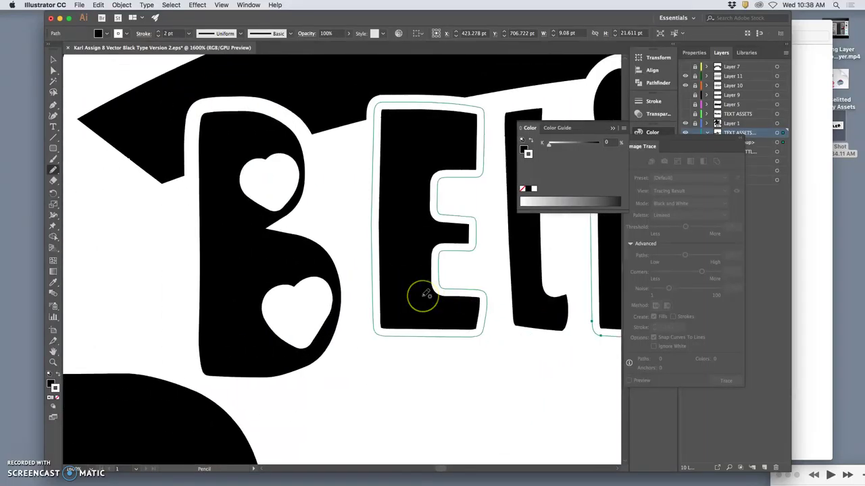
{"action": "scroll", "coordinate": [424, 293], "scroll_direction": "right", "scroll_amount": 8}
{"action": "scroll", "coordinate": [426, 293], "scroll_direction": "right", "scroll_amount": 10}
{"action": "scroll", "coordinate": [426, 293], "scroll_direction": "right", "scroll_amount": 12}
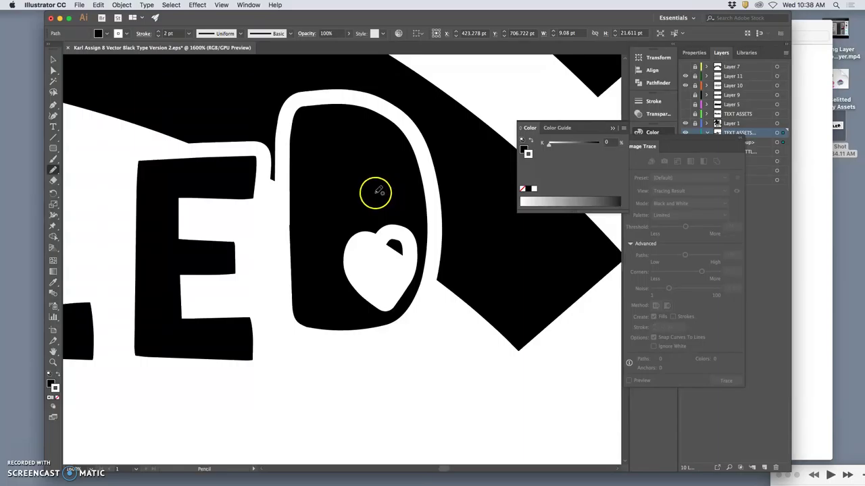
Step: Select the traced D and try a Blob Brush dab over its heart cutout
{"action": "left_click", "coordinate": [369, 193], "text": "super"}
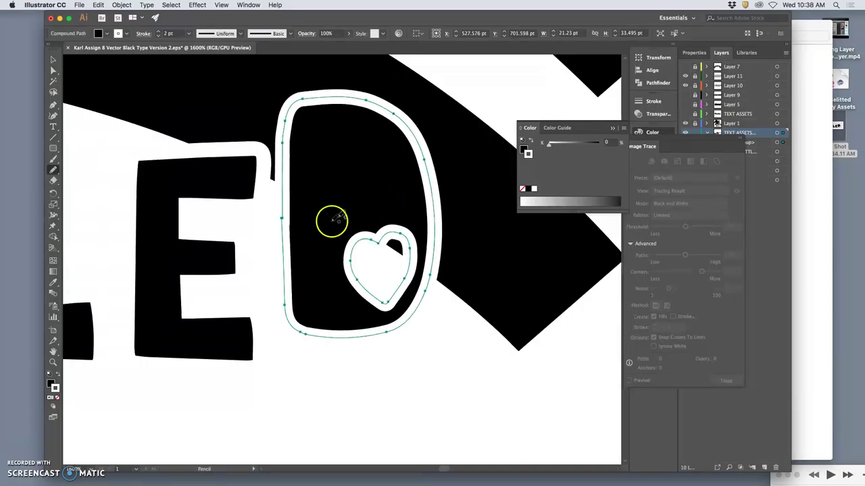
{"action": "key", "text": "n"}
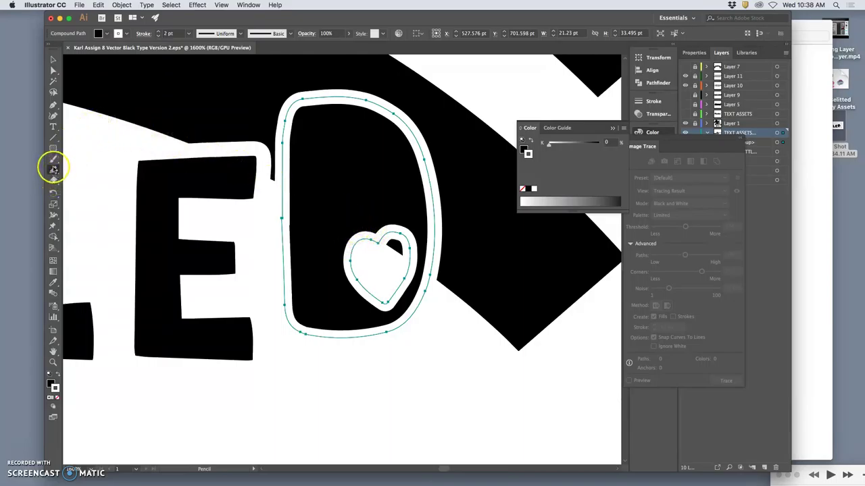
{"action": "left_click_drag", "start_coordinate": [53, 159], "coordinate": [82, 170]}
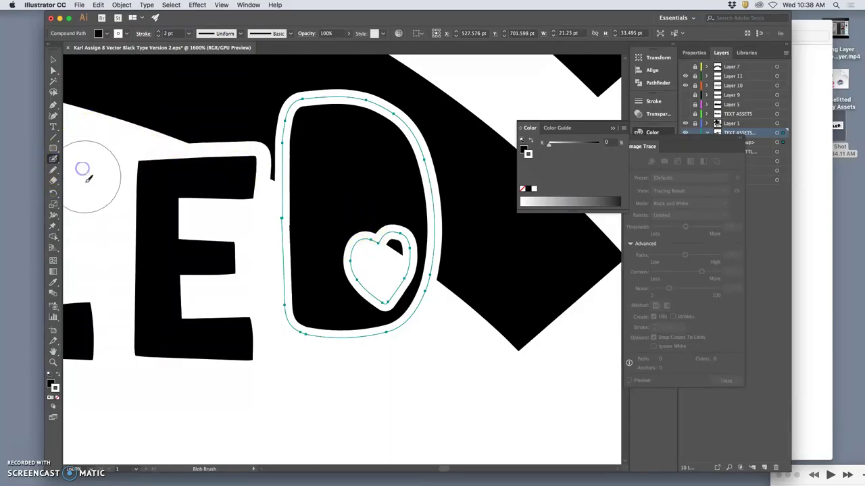
{"action": "left_click", "coordinate": [58, 400]}
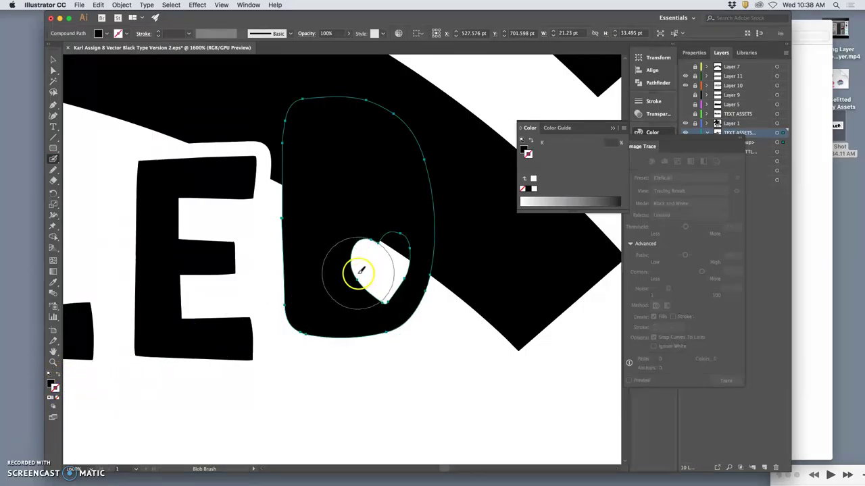
{"action": "key", "text": "super+z"}
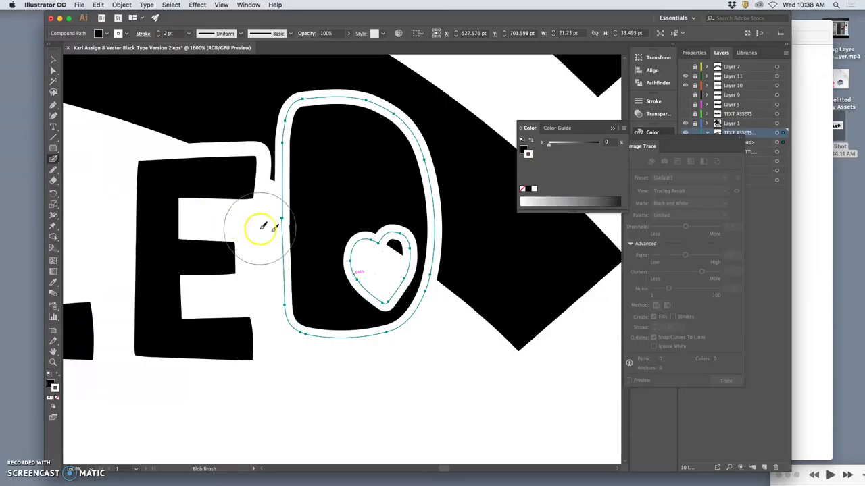
{"action": "left_click", "coordinate": [362, 247]}
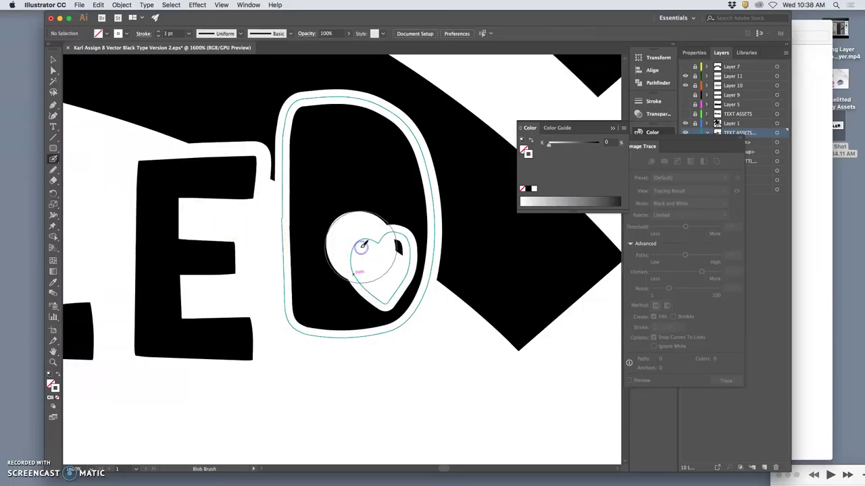
Step: Set the Blob Brush color to black (000000) and paint over the heart cutout in the traced D
{"action": "left_click", "coordinate": [58, 376]}
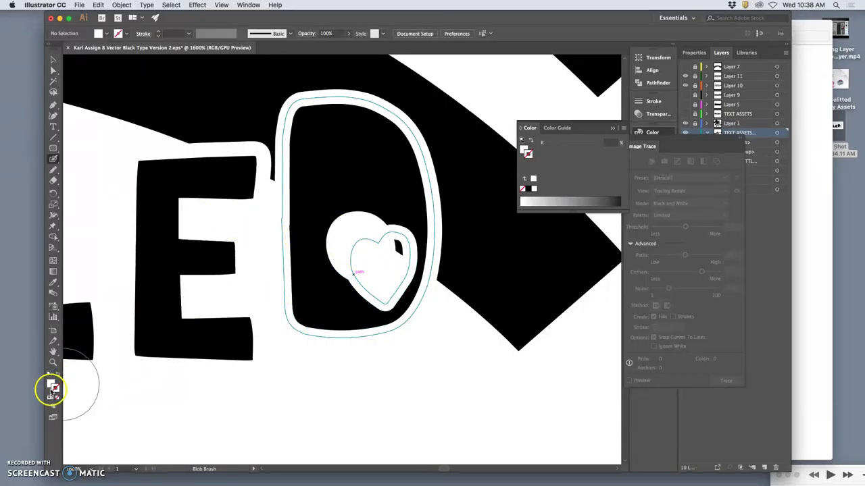
{"action": "double_click", "coordinate": [50, 384]}
{"action": "left_click_drag", "start_coordinate": [508, 346], "coordinate": [499, 352]}
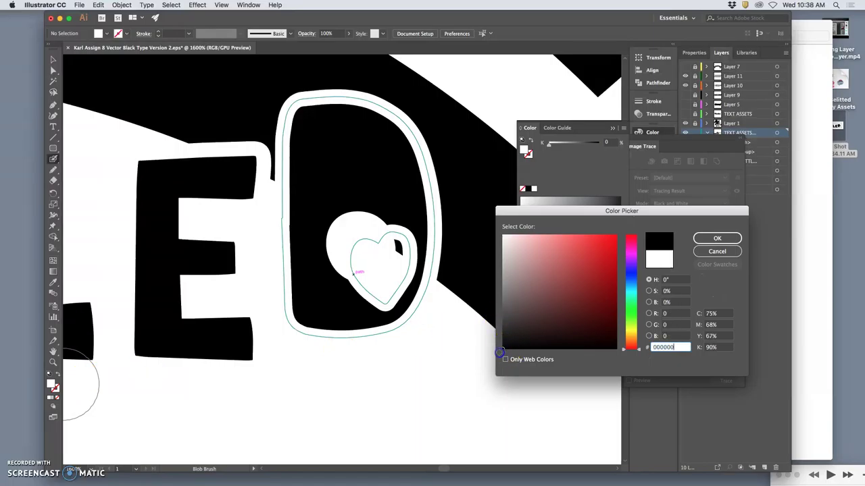
{"action": "left_click", "coordinate": [717, 238]}
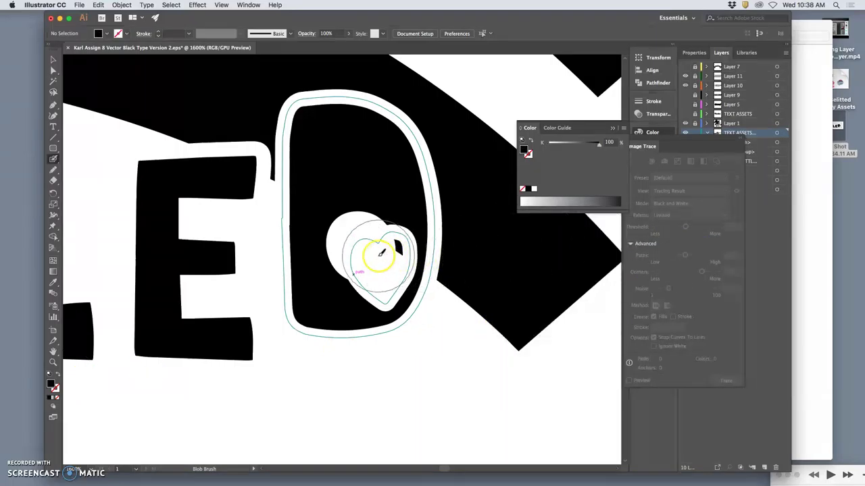
{"action": "mouse_move", "coordinate": [358, 245]}
{"action": "left_mouse_down"}
{"action": "mouse_move", "coordinate": [381, 251]}
{"action": "mouse_move", "coordinate": [354, 233]}
{"action": "left_mouse_up"}
{"action": "left_click_drag", "start_coordinate": [360, 266], "coordinate": [375, 277]}
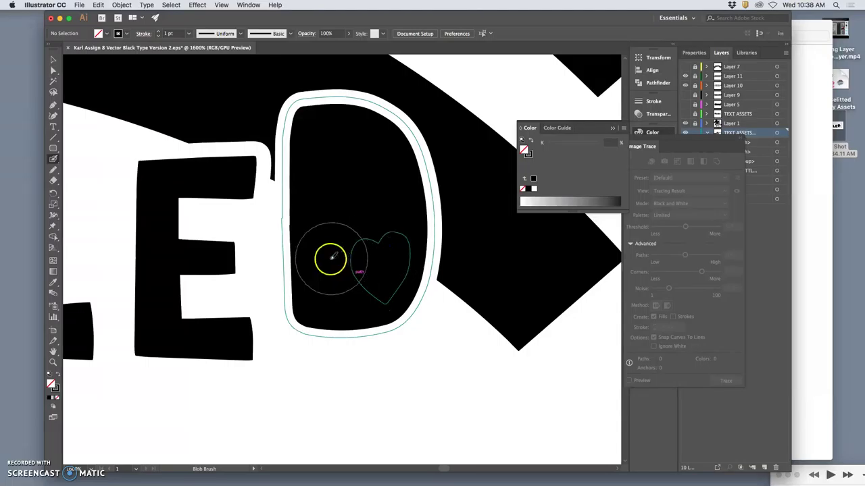
Step: Paint over both heart cutouts in the traced B in black with a larger Blob Brush
{"action": "scroll", "coordinate": [328, 252], "scroll_direction": "left", "scroll_amount": 5}
{"action": "scroll", "coordinate": [290, 257], "scroll_direction": "left", "scroll_amount": 15}
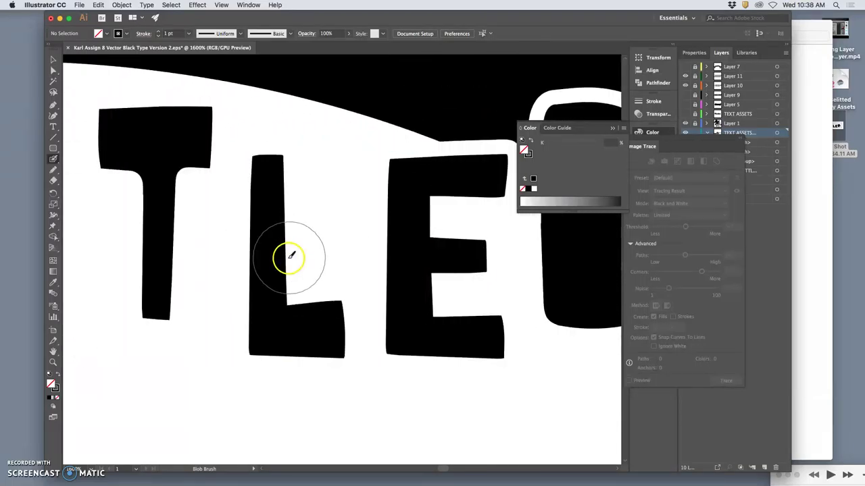
{"action": "scroll", "coordinate": [291, 255], "scroll_direction": "left", "scroll_amount": 7}
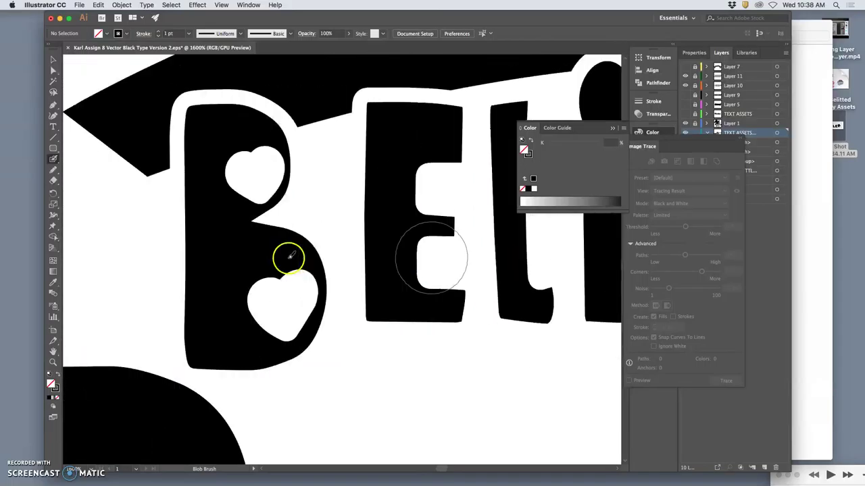
{"action": "left_click", "coordinate": [252, 165]}
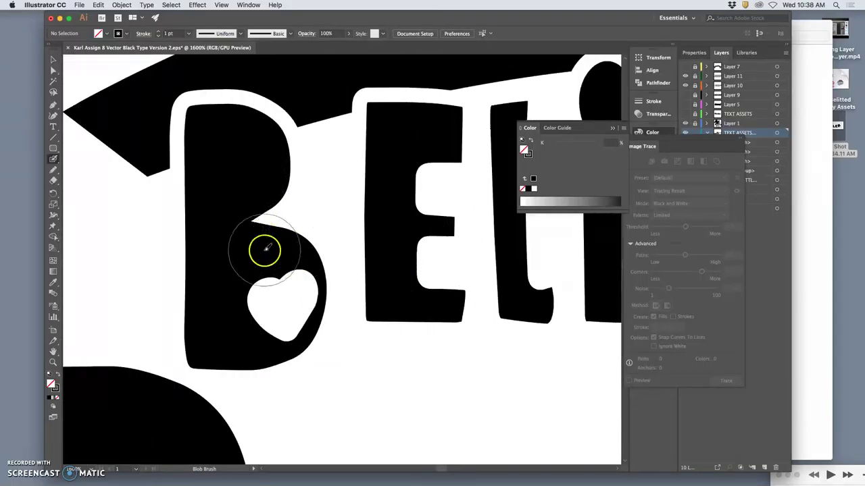
{"action": "key", "text": "super+z"}
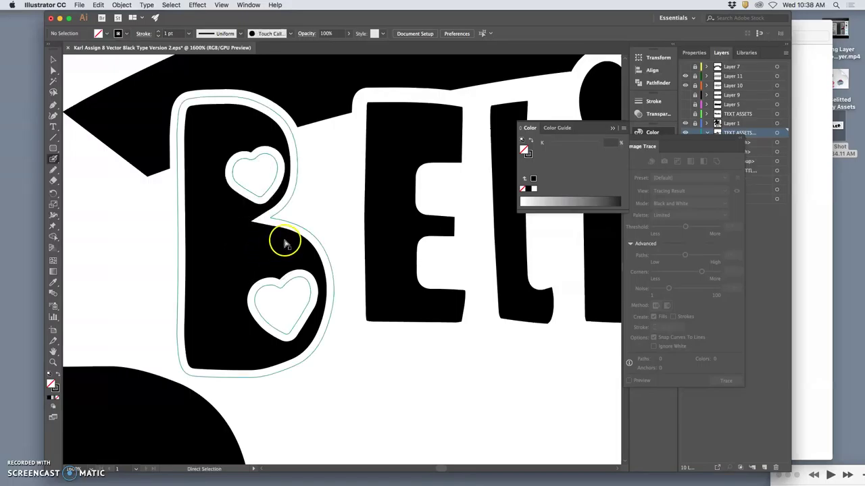
{"action": "key", "text": "shift+b"}
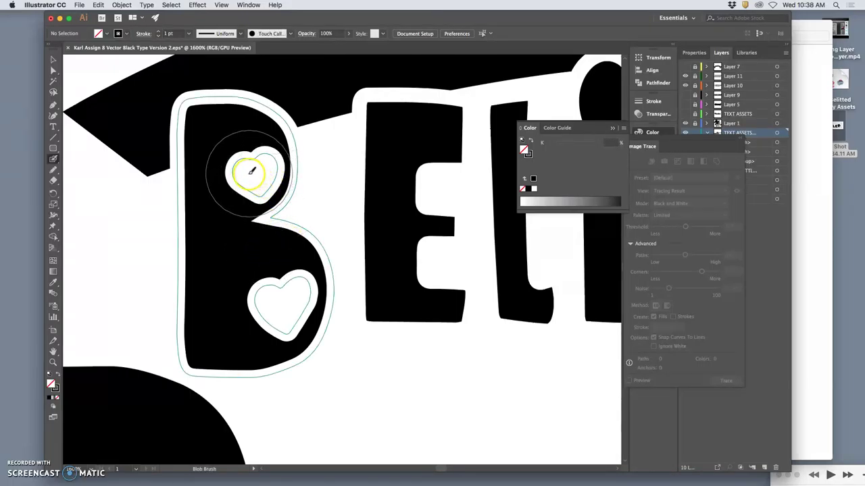
{"action": "left_click", "coordinate": [245, 167]}
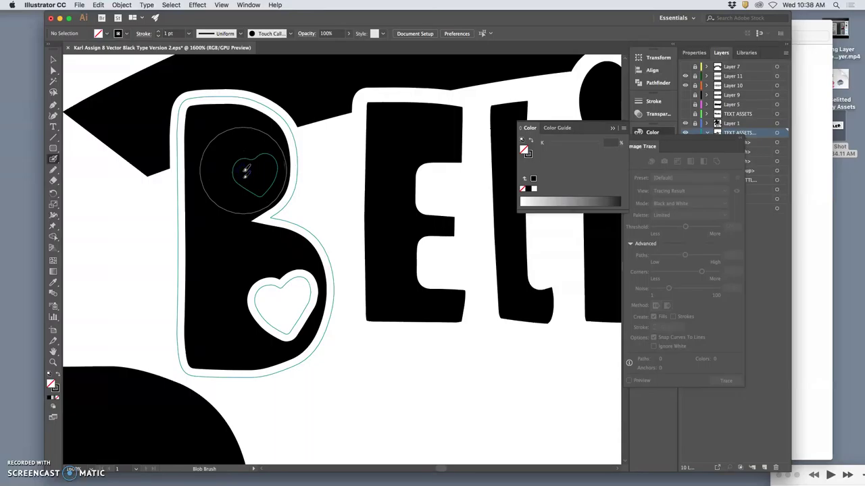
{"action": "mouse_move", "coordinate": [277, 297]}
{"action": "left_mouse_down"}
{"action": "mouse_move", "coordinate": [285, 289]}
{"action": "mouse_move", "coordinate": [280, 299]}
{"action": "left_mouse_up"}
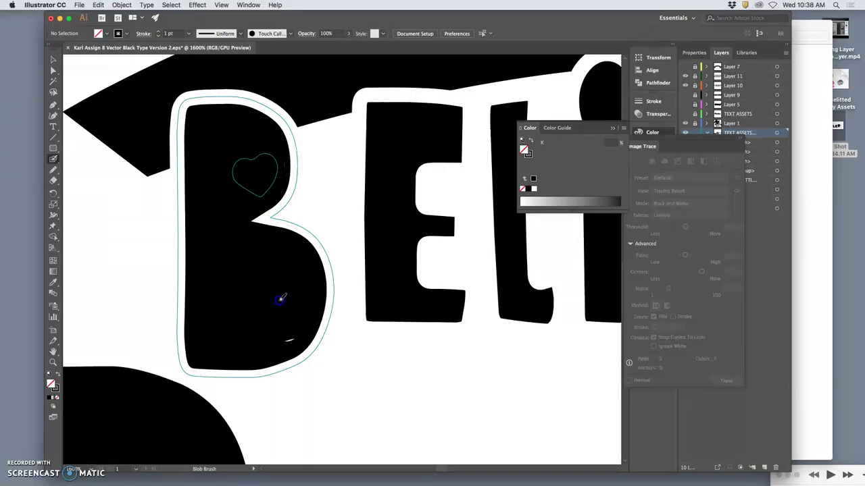
Step: Collapse the Image Trace and Color panels and hide the original BELiTTLED lettering with the heart cutouts
{"action": "scroll", "coordinate": [339, 276], "scroll_direction": "right", "scroll_amount": 8}
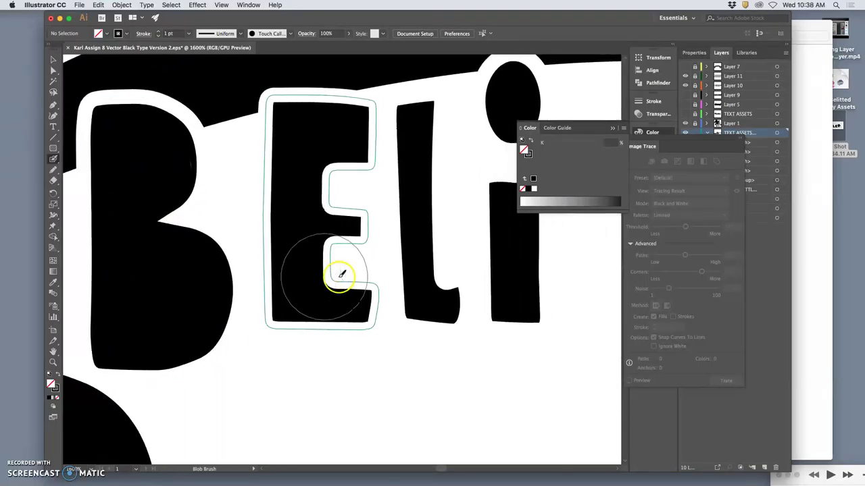
{"action": "scroll", "coordinate": [341, 273], "scroll_direction": "right", "scroll_amount": 1}
{"action": "scroll", "coordinate": [339, 273], "scroll_direction": "down", "scroll_amount": 2}
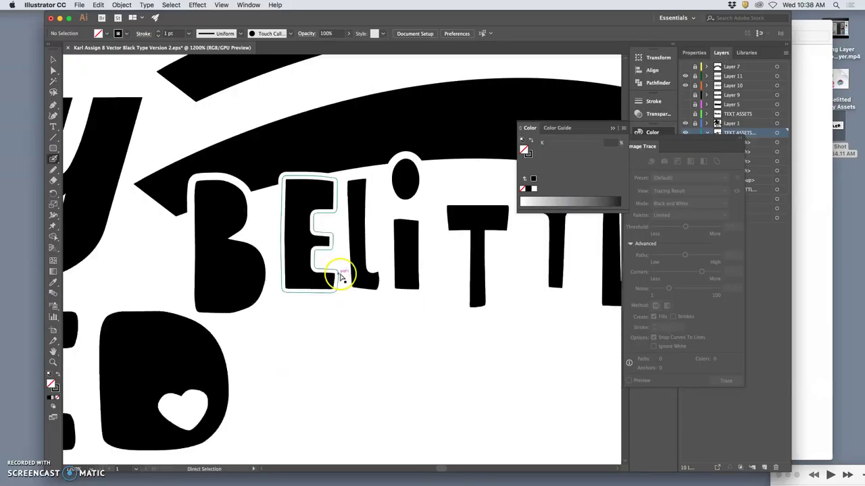
{"action": "scroll", "coordinate": [406, 177], "scroll_direction": "down", "scroll_amount": 2}
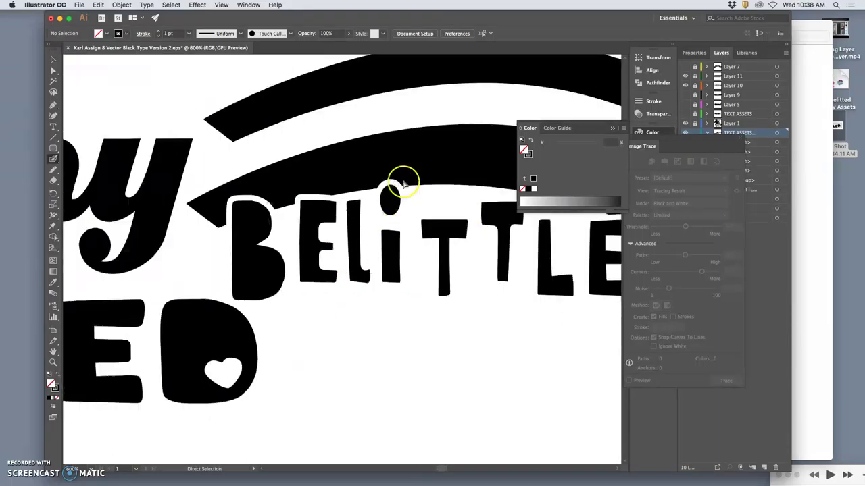
{"action": "key", "text": "a"}
{"action": "scroll", "coordinate": [367, 223], "scroll_direction": "down", "scroll_amount": 2}
{"action": "scroll", "coordinate": [431, 233], "scroll_direction": "down", "scroll_amount": 1}
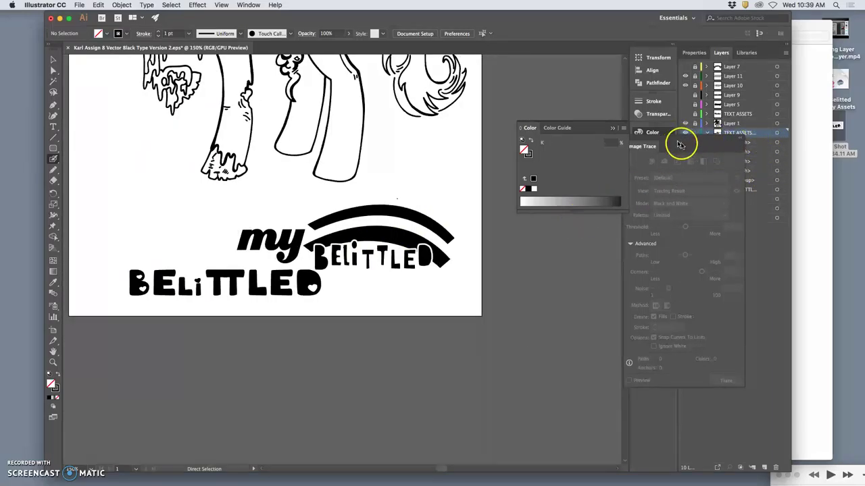
{"action": "left_click", "coordinate": [740, 137]}
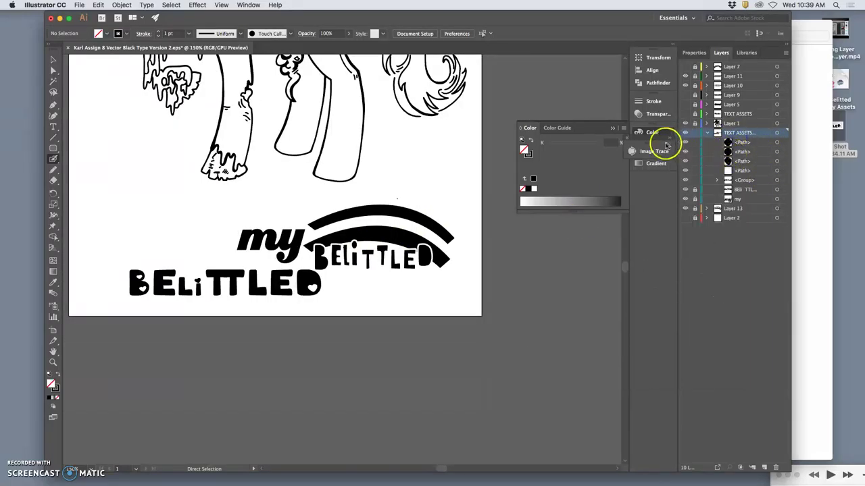
{"action": "left_click_drag", "start_coordinate": [653, 152], "coordinate": [652, 178]}
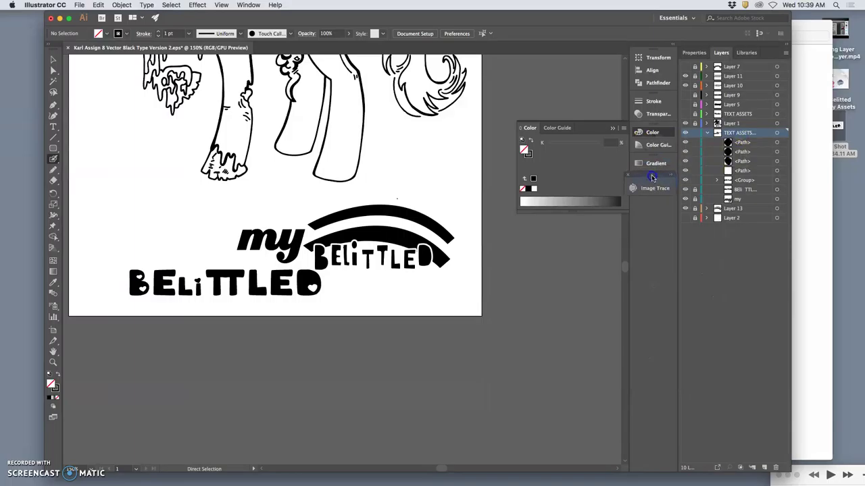
{"action": "left_click", "coordinate": [612, 128]}
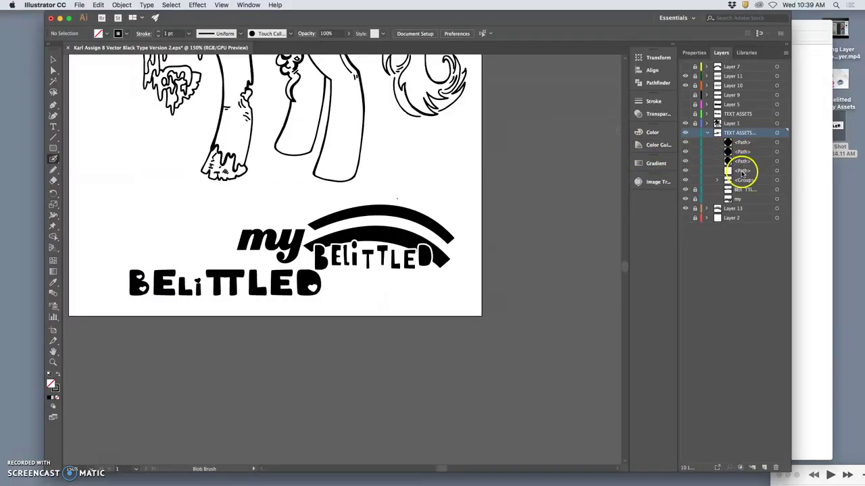
{"action": "left_click", "coordinate": [684, 191]}
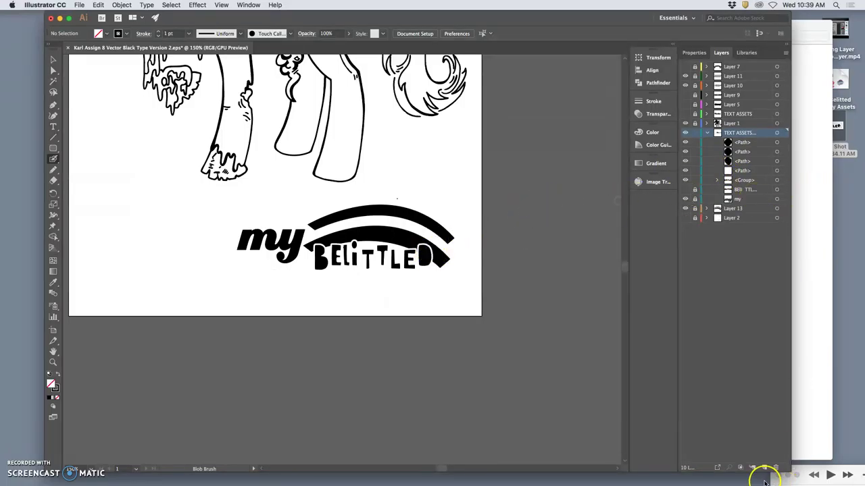
Step: Switch to Preview and examine the skull drawings on page 2 of My Belitted Donkey Assets
{"action": "mouse_move", "coordinate": [768, 476]}
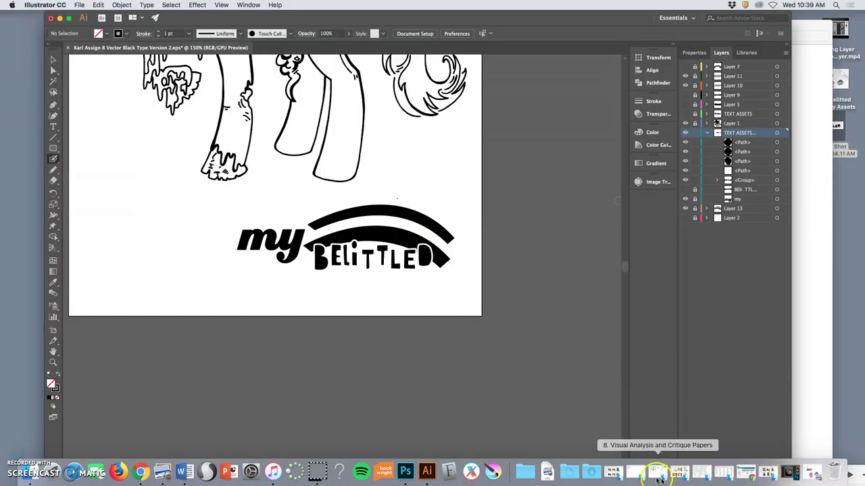
{"action": "left_click", "coordinate": [804, 473]}
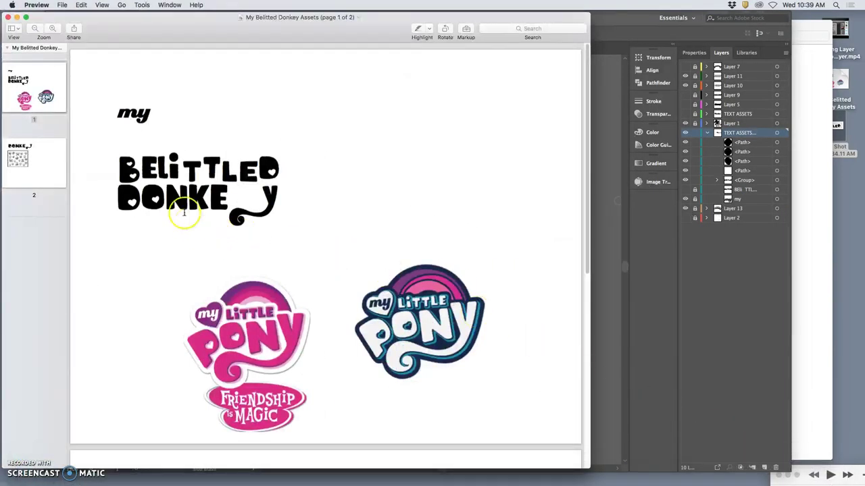
{"action": "left_click", "coordinate": [47, 157]}
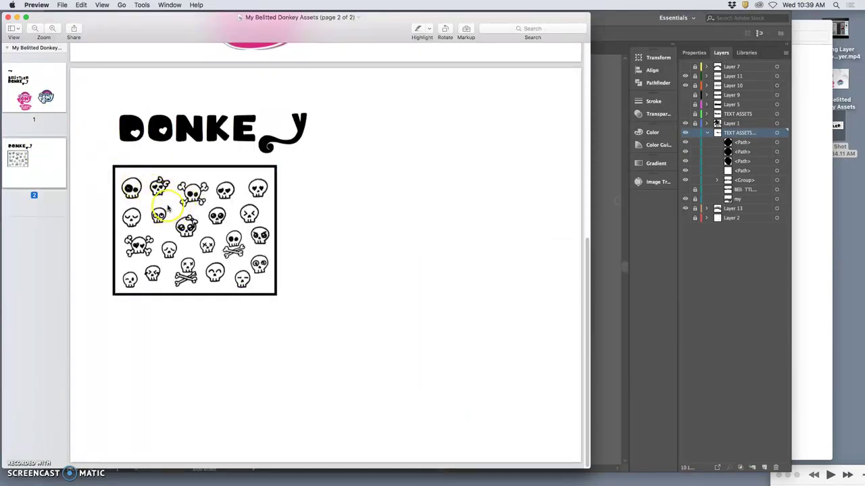
{"action": "scroll", "coordinate": [169, 208], "scroll_direction": "up", "scroll_amount": 10}
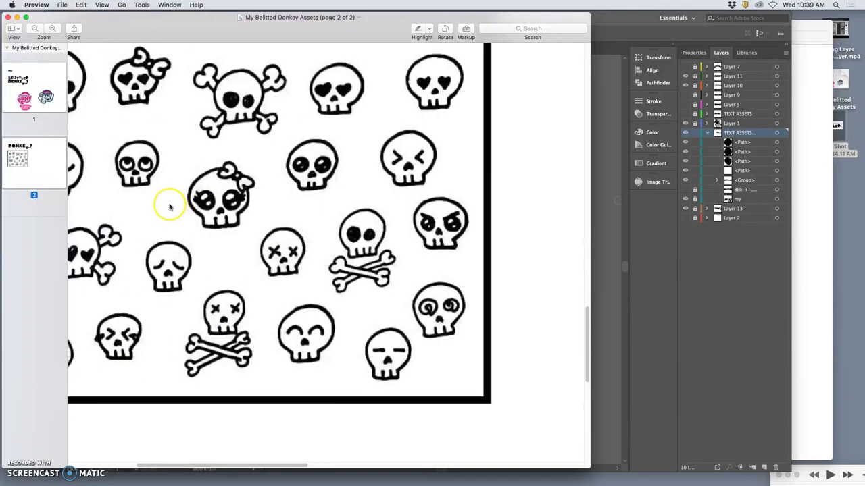
{"action": "scroll", "coordinate": [169, 208], "scroll_direction": "left", "scroll_amount": 5}
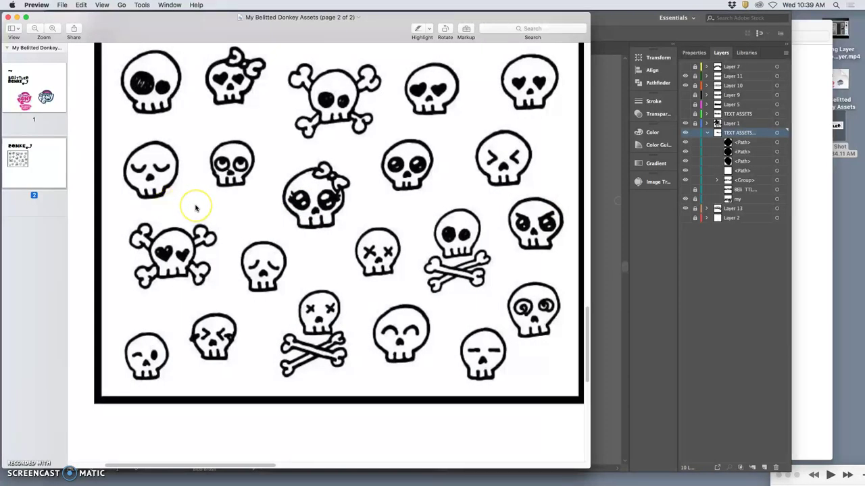
{"action": "scroll", "coordinate": [196, 208], "scroll_direction": "up", "scroll_amount": 2}
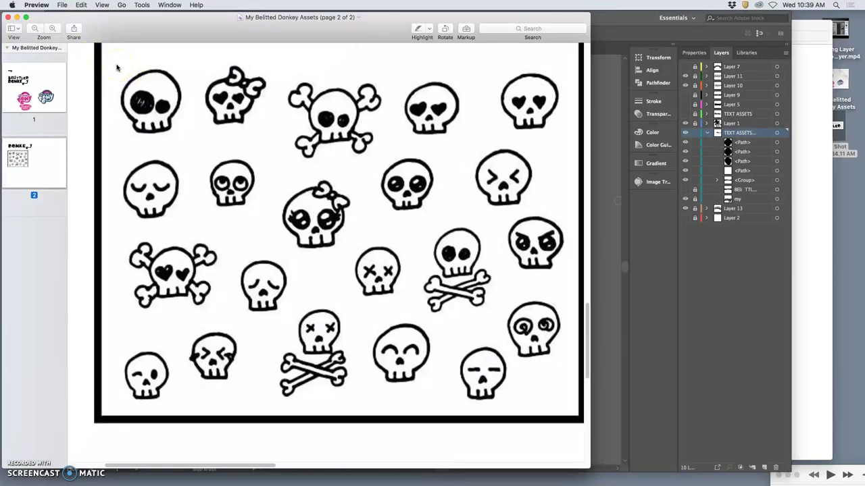
Step: Capture a screenshot of the first skull on page 2 and place it in the Illustrator document beneath the pony's legs
{"action": "scroll", "coordinate": [116, 67], "scroll_direction": "up", "scroll_amount": 6}
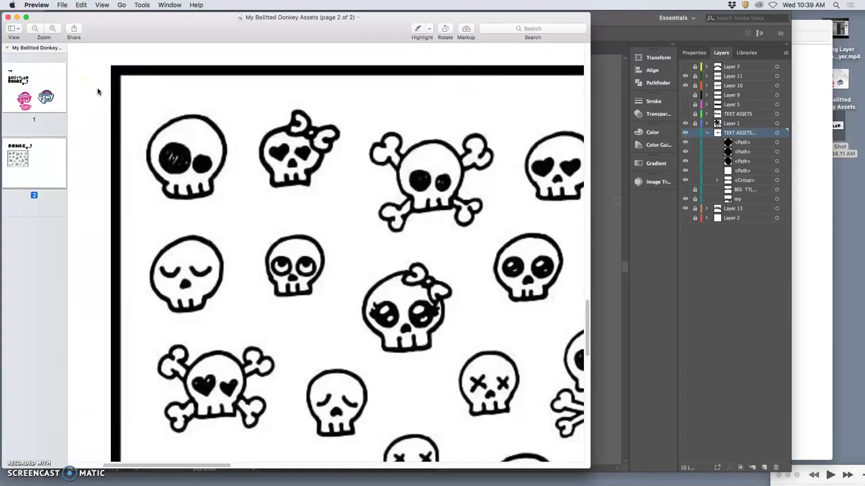
{"action": "left_click_drag", "start_coordinate": [143, 116], "coordinate": [240, 210]}
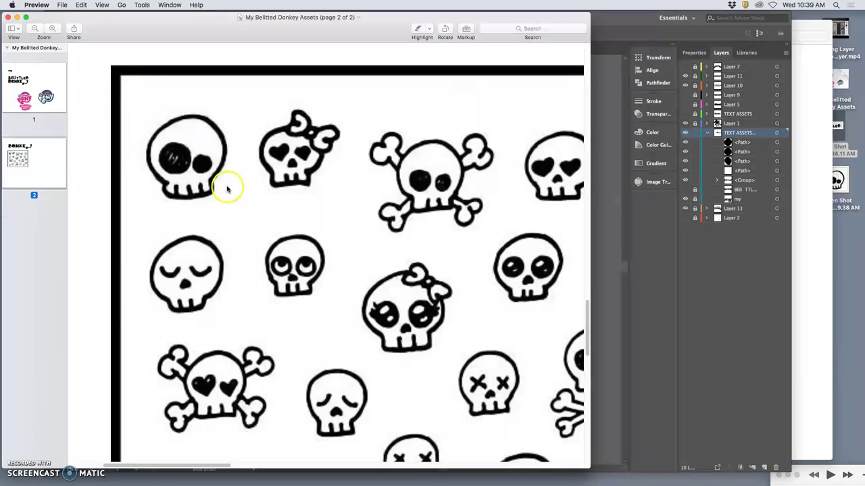
{"action": "key", "text": "F11"}
{"action": "key", "text": "F11"}
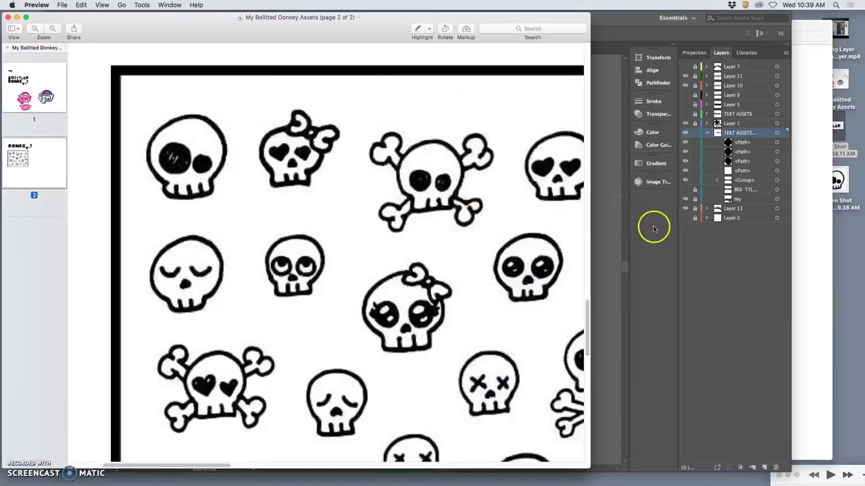
{"action": "left_click", "coordinate": [662, 265]}
{"action": "left_click_drag", "start_coordinate": [847, 190], "coordinate": [217, 272]}
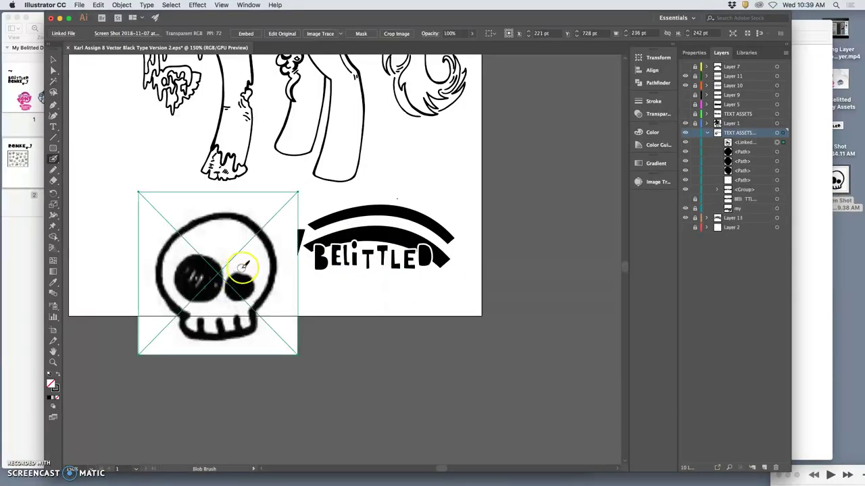
Step: Trace the placed skull image with the Black and White Logo preset, keeping Ignore White off, and expand the tracing
{"action": "left_click", "coordinate": [339, 33]}
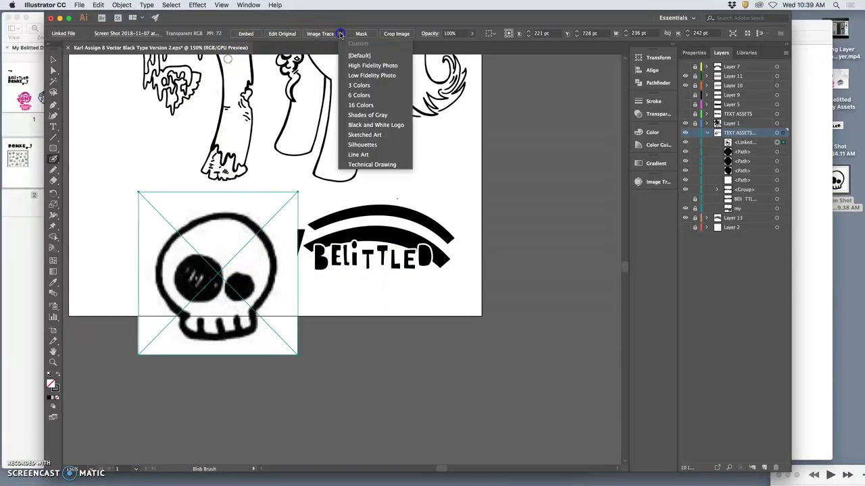
{"action": "left_click", "coordinate": [373, 125]}
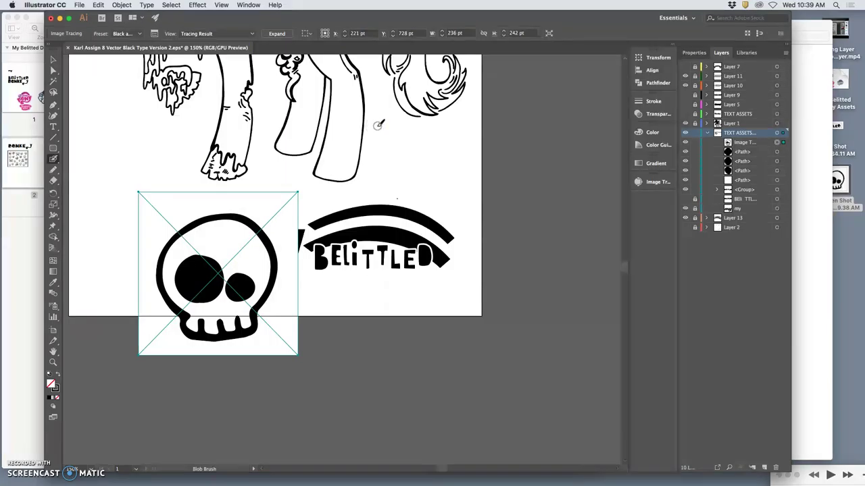
{"action": "left_click", "coordinate": [156, 34]}
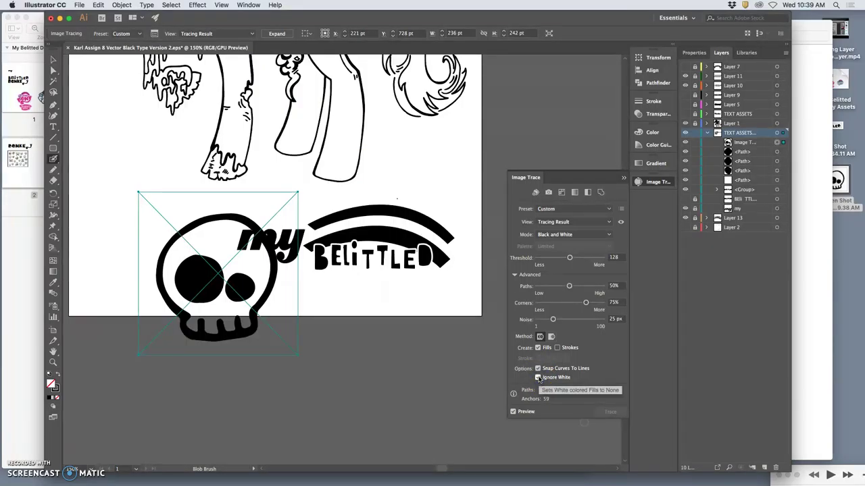
{"action": "left_click", "coordinate": [538, 378]}
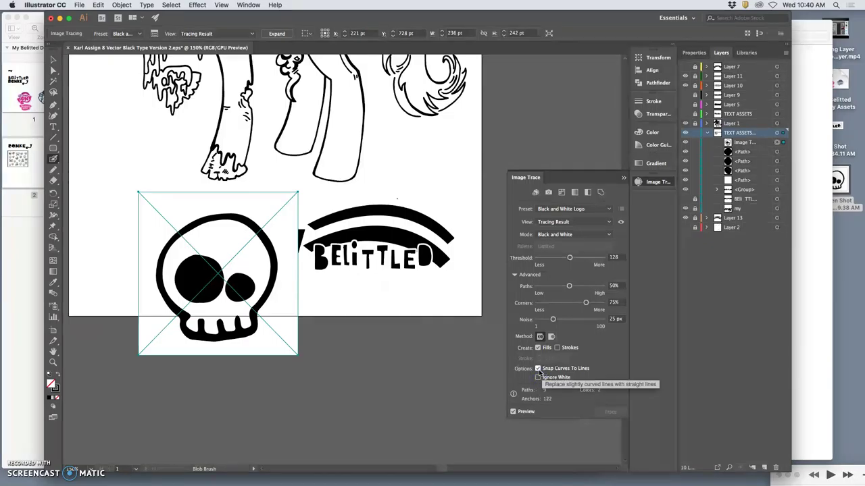
{"action": "left_click", "coordinate": [539, 377]}
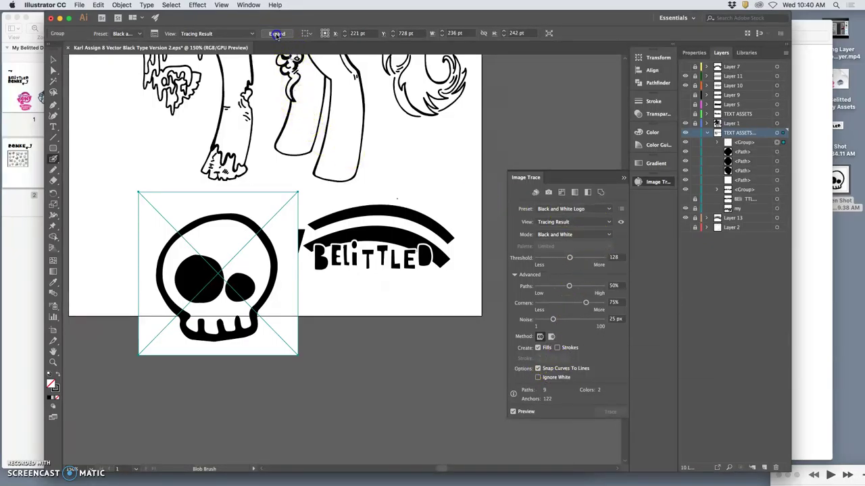
{"action": "left_click", "coordinate": [276, 34]}
Step: Delete the white background shape surrounding the expanded skull
{"action": "left_click", "coordinate": [54, 70]}
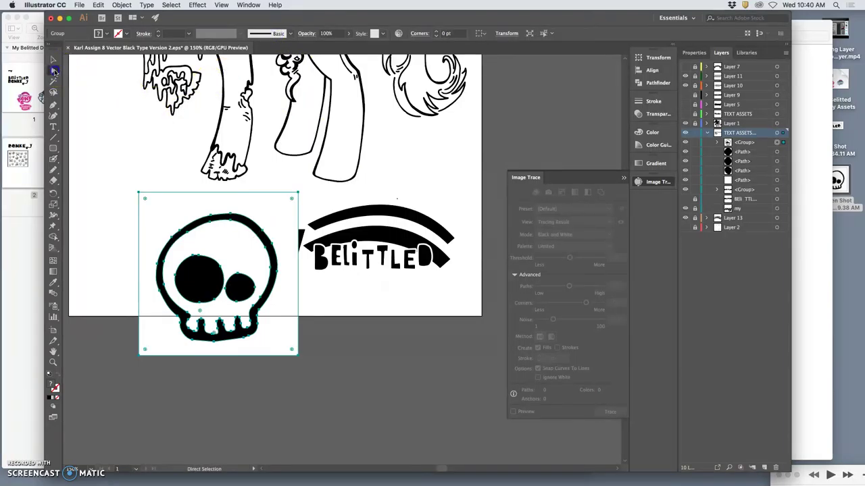
{"action": "left_click", "coordinate": [175, 146]}
{"action": "left_click", "coordinate": [167, 215]}
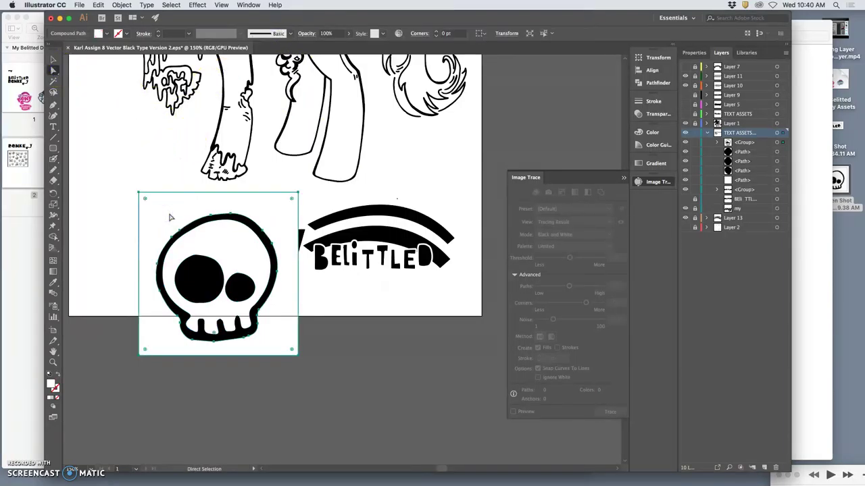
{"action": "key", "text": "Delete"}
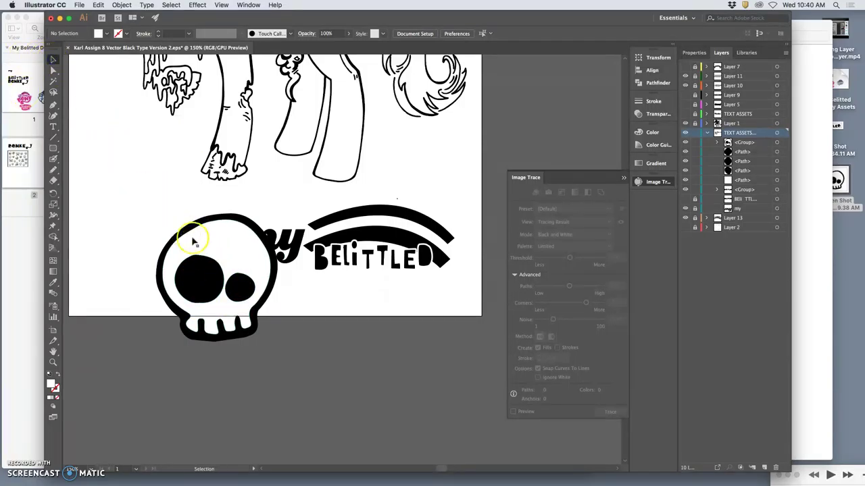
Step: Shrink the skull to about 39 × 42 pt above the right end of the arched stripes and paste a copy of it
{"action": "left_click_drag", "start_coordinate": [236, 222], "coordinate": [346, 193]}
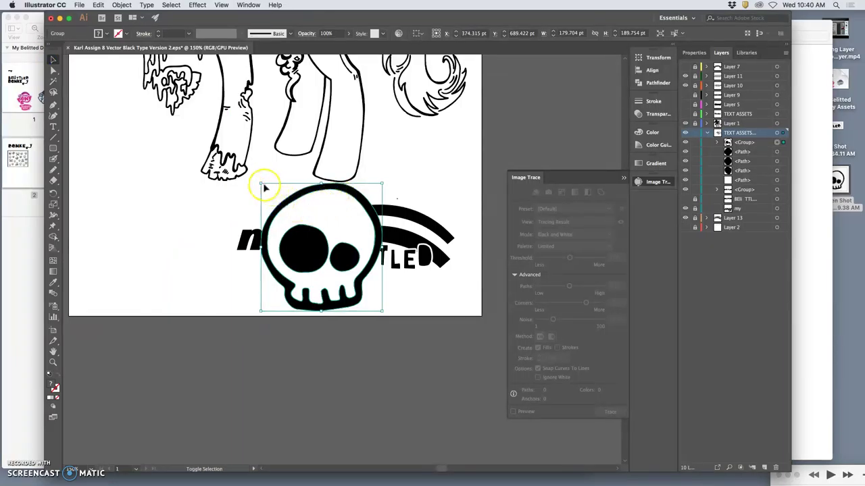
{"action": "left_click_drag", "start_coordinate": [260, 184], "coordinate": [432, 202]}
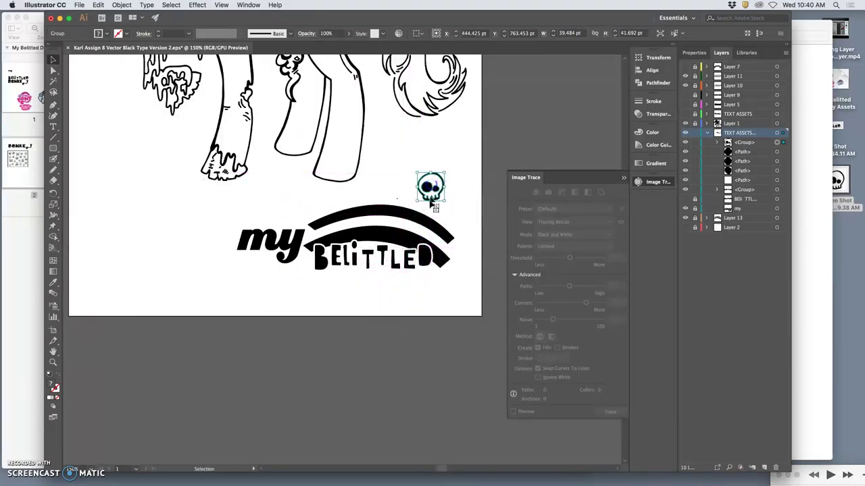
{"action": "key", "text": "a"}
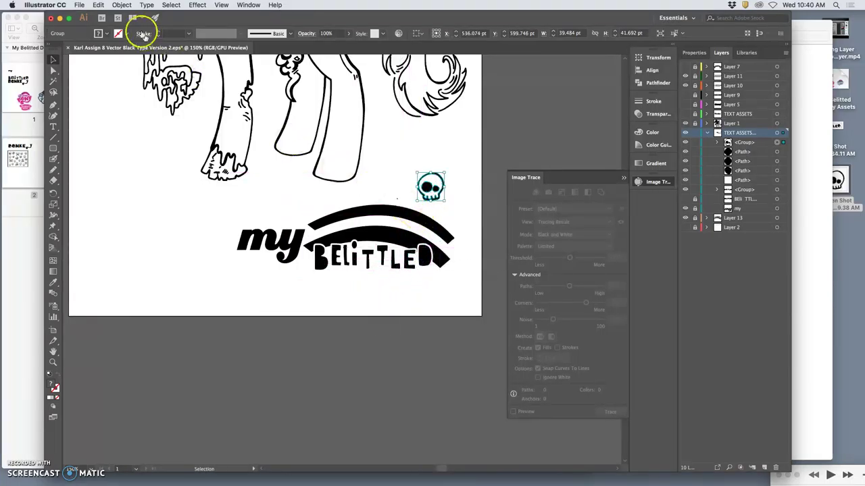
{"action": "left_click", "coordinate": [98, 4]}
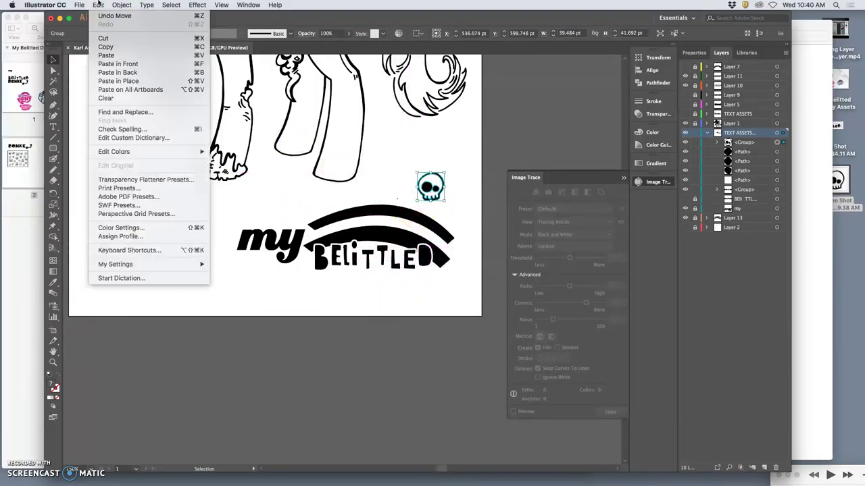
{"action": "left_click", "coordinate": [108, 55]}
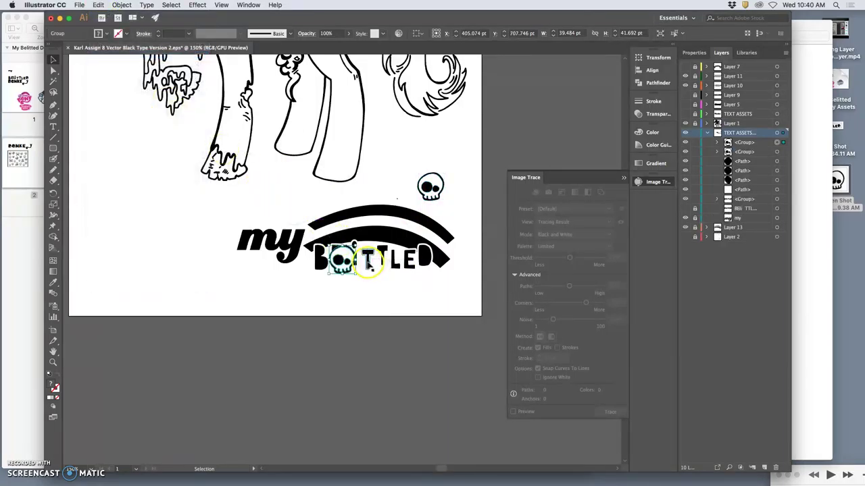
Step: Scale the pasted skull down to about 8.8 × 9 pt and fit it, slightly tilted, in the upper bowl of the B
{"action": "key", "text": "super+equal"}
{"action": "key", "text": "super+equal"}
{"action": "key", "text": "super+equal"}
{"action": "key", "text": "super+equal"}
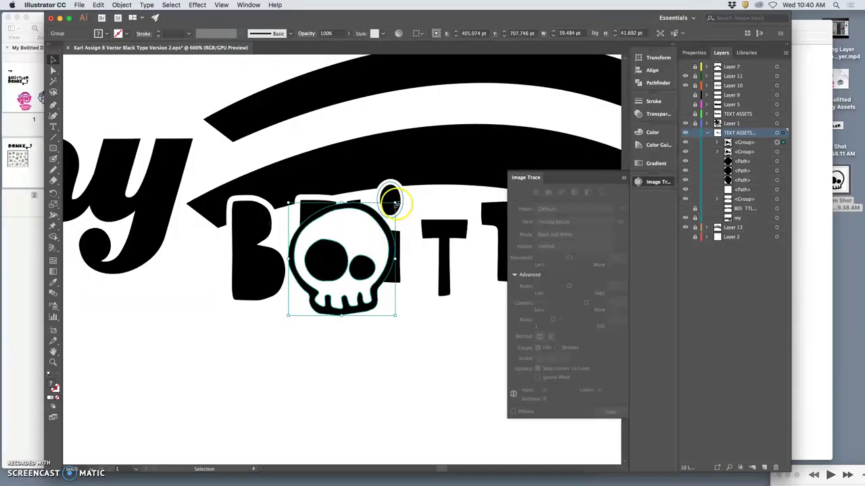
{"action": "left_click_drag", "start_coordinate": [395, 201], "coordinate": [264, 240]}
{"action": "left_click", "coordinate": [263, 237]}
{"action": "left_click", "coordinate": [266, 237]}
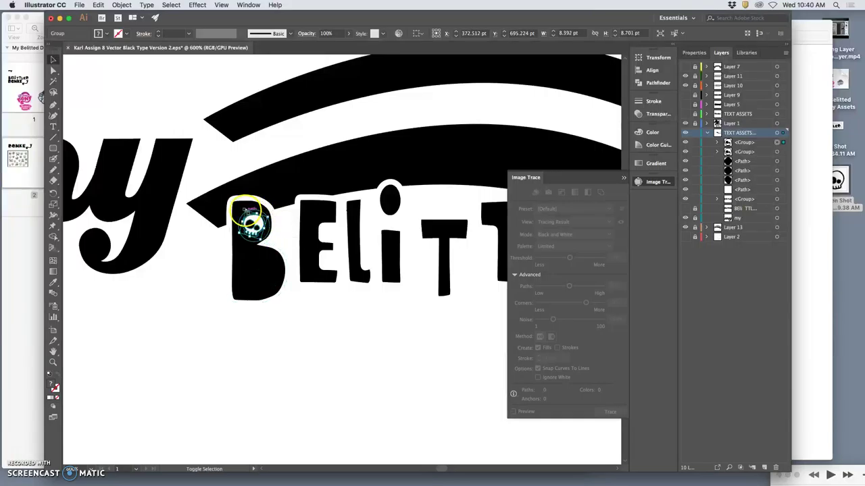
{"action": "left_click_drag", "start_coordinate": [248, 210], "coordinate": [244, 210]}
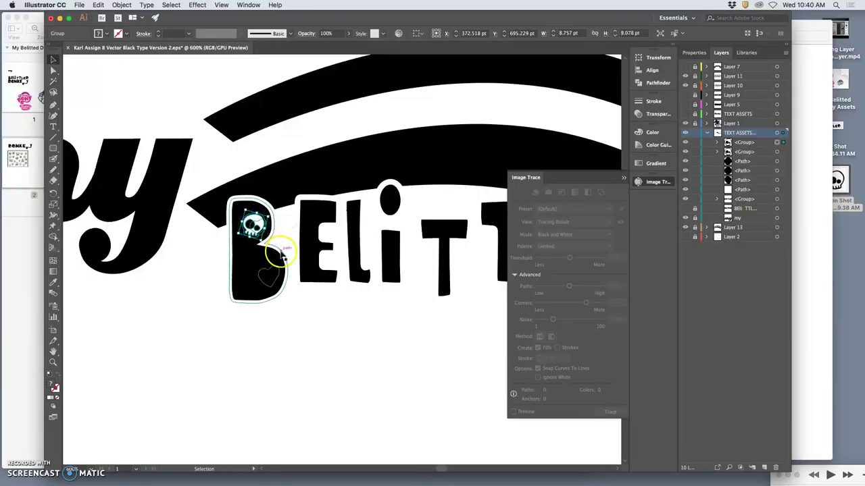
Step: Paste another skull into the lower bowl of the B, flipping, enlarging and tilting it to fit
{"action": "key", "text": "cmd+v"}
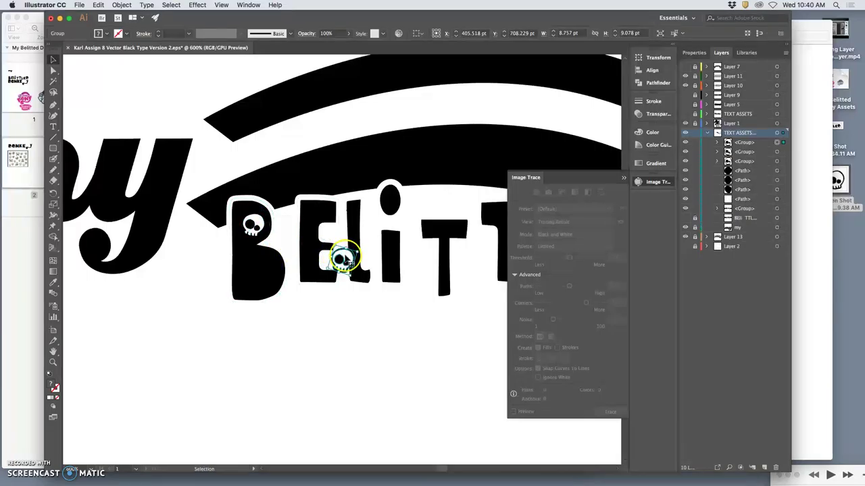
{"action": "left_click_drag", "start_coordinate": [344, 255], "coordinate": [302, 260]}
{"action": "left_click_drag", "start_coordinate": [296, 271], "coordinate": [262, 267]}
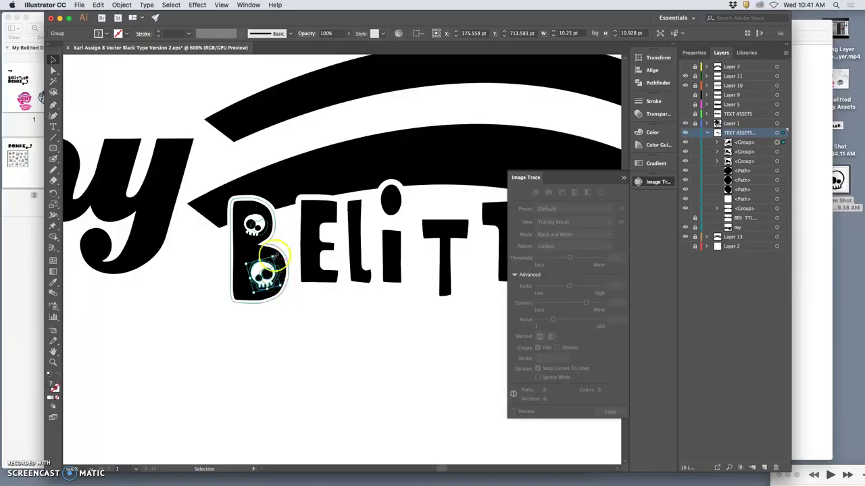
{"action": "left_click_drag", "start_coordinate": [276, 252], "coordinate": [284, 259]}
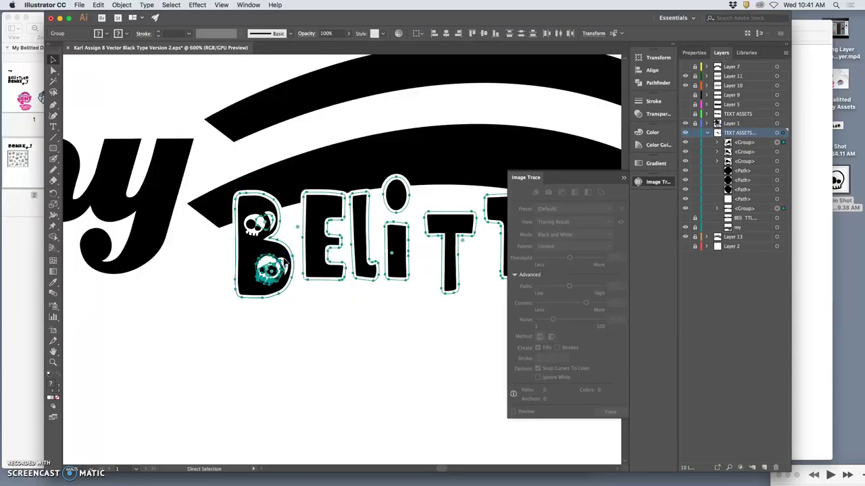
Step: Undo the accidental move of the BELiTTLED lettering and lock the lettering group and its black cover paths
{"action": "key", "text": "super+z"}
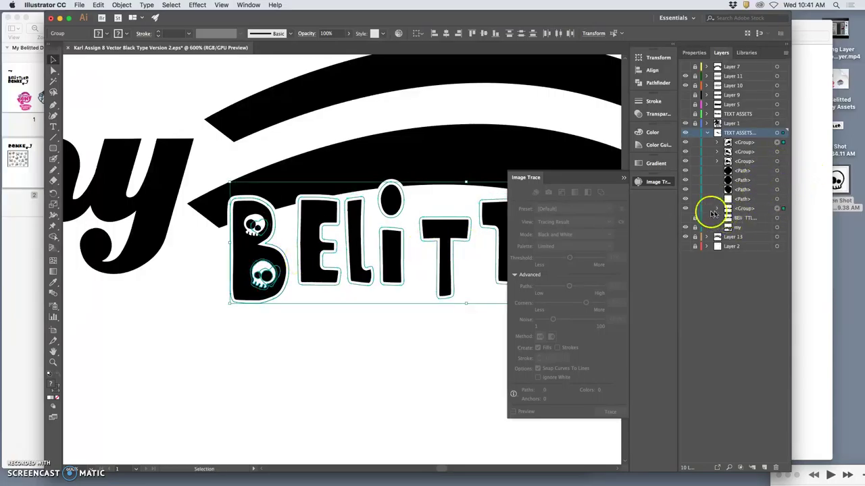
{"action": "left_click", "coordinate": [695, 210]}
{"action": "left_click", "coordinate": [695, 189]}
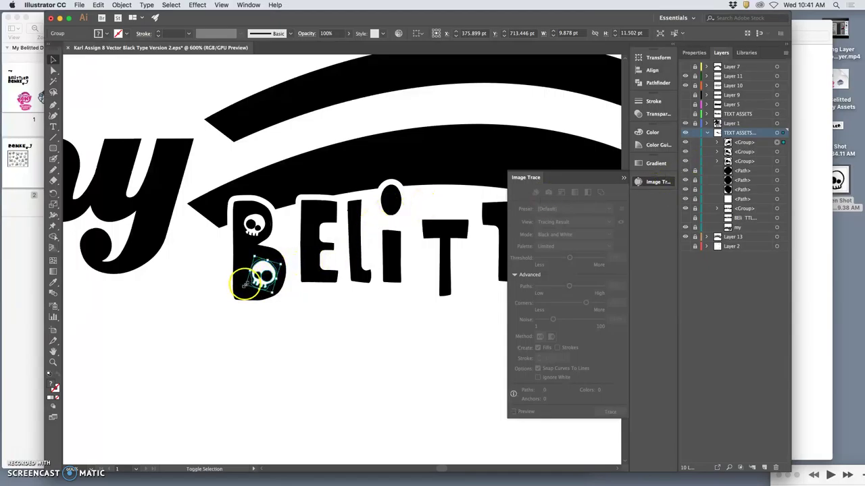
Step: Enlarge the skull in the lower bowl of the B to about 10.8 × 12.6 pt and adjust its position
{"action": "left_click_drag", "start_coordinate": [245, 285], "coordinate": [273, 277]}
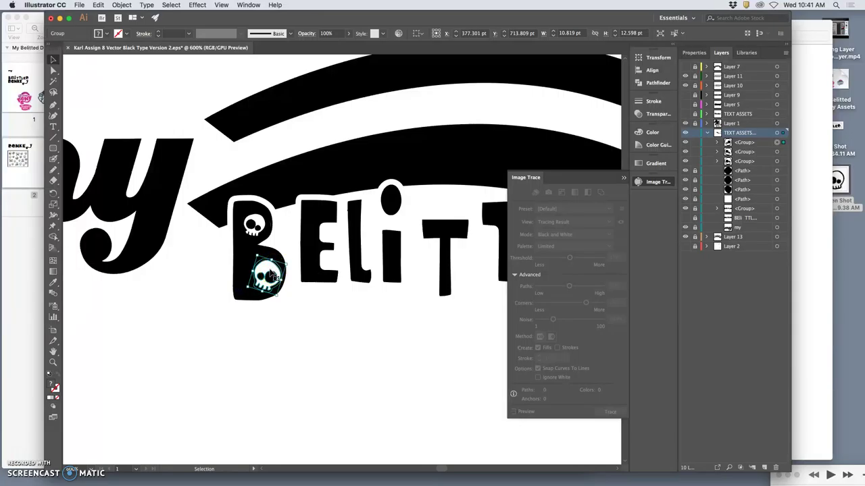
{"action": "left_click", "coordinate": [311, 300]}
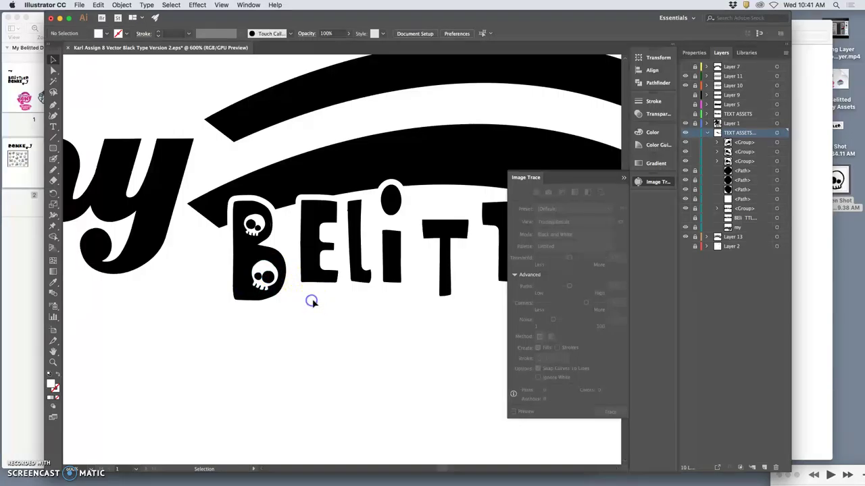
Step: Copy the skull from the lower bowl of the B and position the duplicate inside the D
{"action": "scroll", "coordinate": [394, 295], "scroll_direction": "right", "scroll_amount": 5}
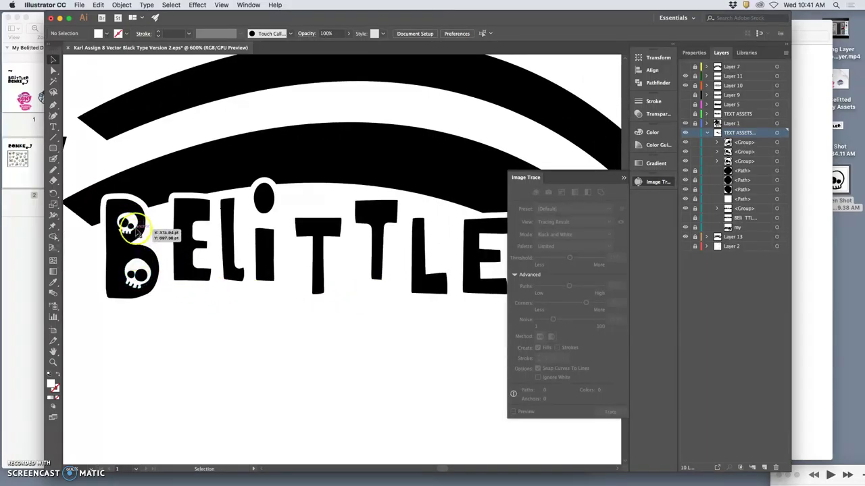
{"action": "left_click", "coordinate": [136, 269]}
{"action": "key", "text": "super+c"}
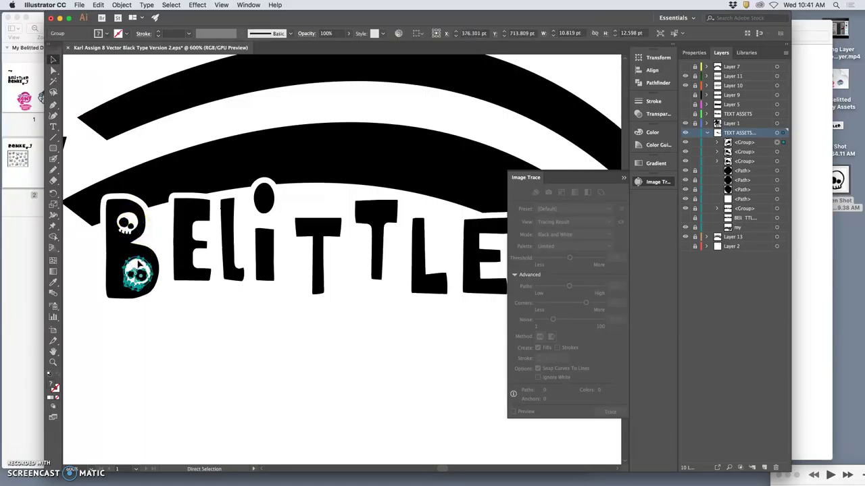
{"action": "key", "text": "super+v"}
{"action": "key", "text": "v"}
{"action": "scroll", "coordinate": [323, 277], "scroll_direction": "right", "scroll_amount": 5}
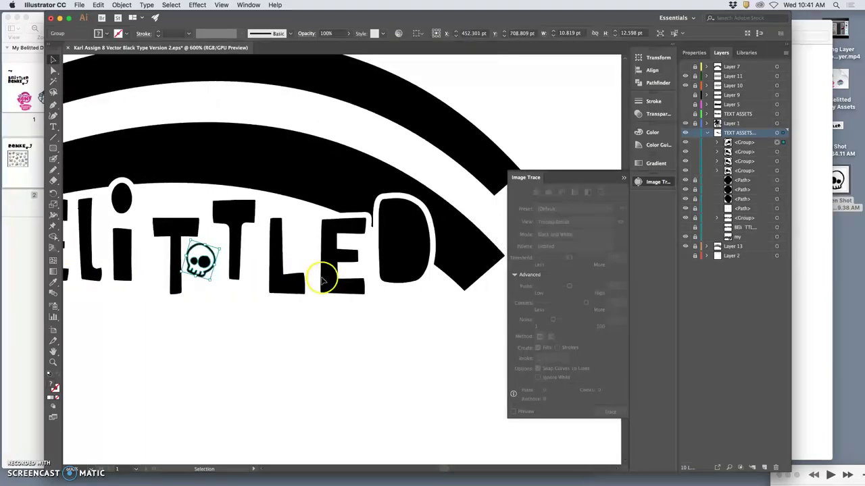
{"action": "left_click_drag", "start_coordinate": [200, 256], "coordinate": [406, 254]}
{"action": "left_click", "coordinate": [407, 317]}
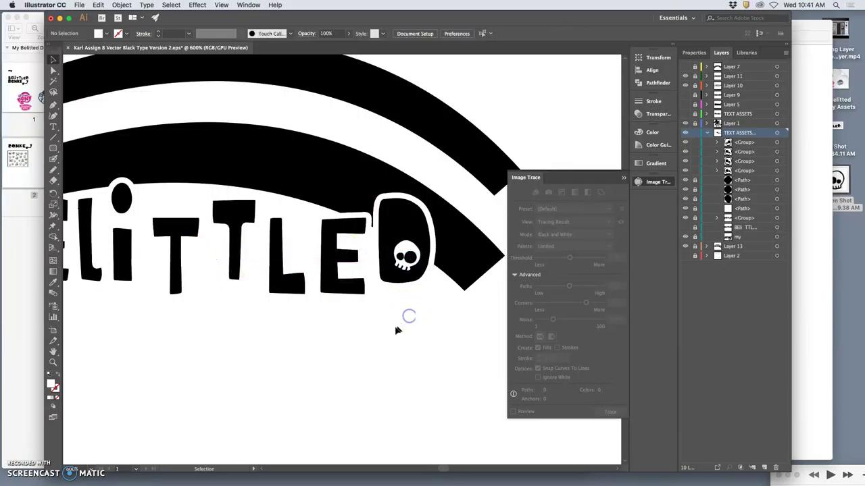
{"action": "key", "text": "super+minus"}
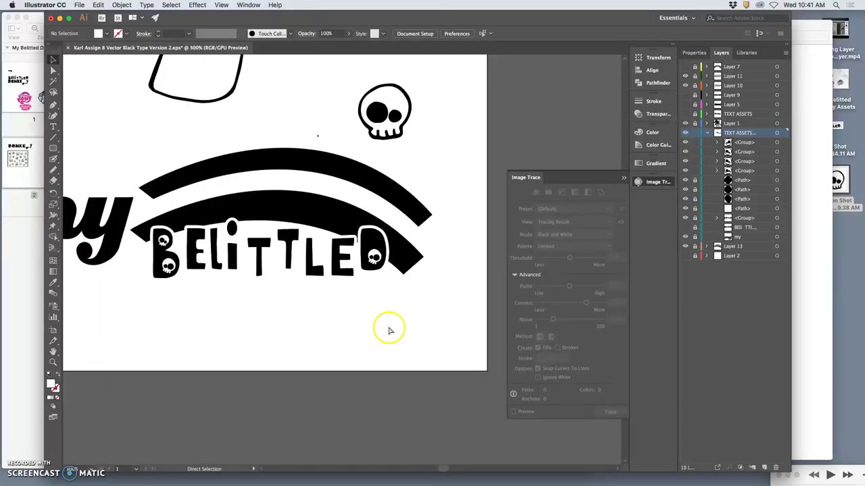
Step: Select the skull inside the D and set the Blob Brush default size to 4 pt
{"action": "key", "text": "super+equal"}
{"action": "key", "text": "super+equal"}
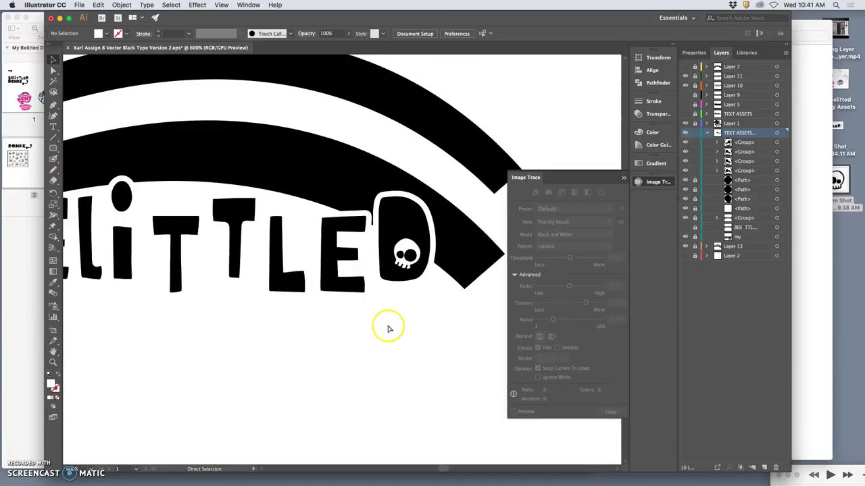
{"action": "left_click", "coordinate": [407, 256]}
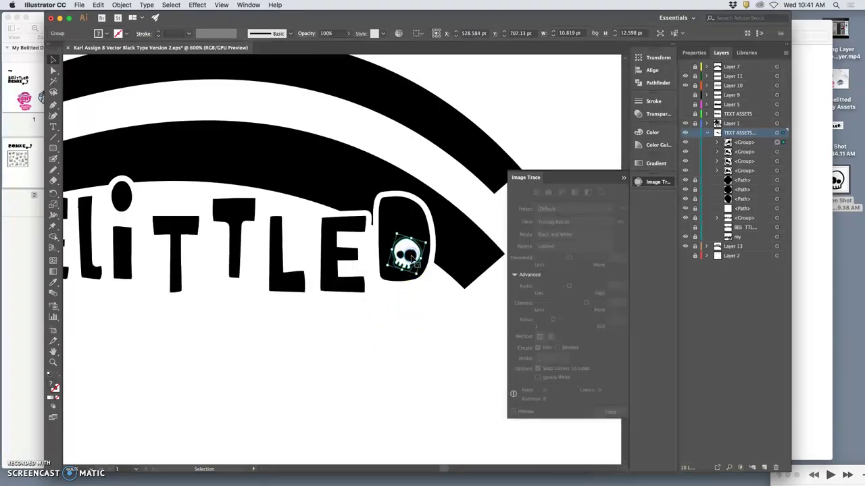
{"action": "key", "text": "super+equal"}
{"action": "key", "text": "super+equal"}
{"action": "key", "text": "super+equal"}
{"action": "key", "text": "super+equal"}
{"action": "key", "text": "super+equal"}
{"action": "key", "text": "v"}
{"action": "key", "text": "super+equal"}
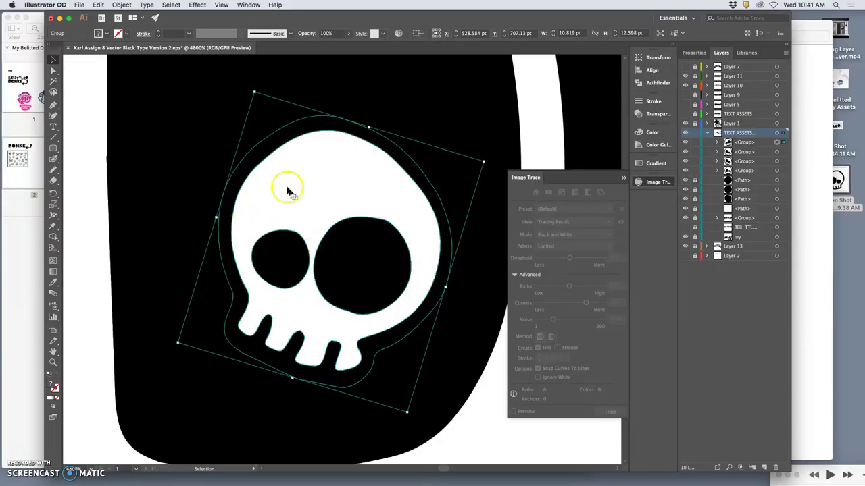
{"action": "left_click", "coordinate": [54, 160]}
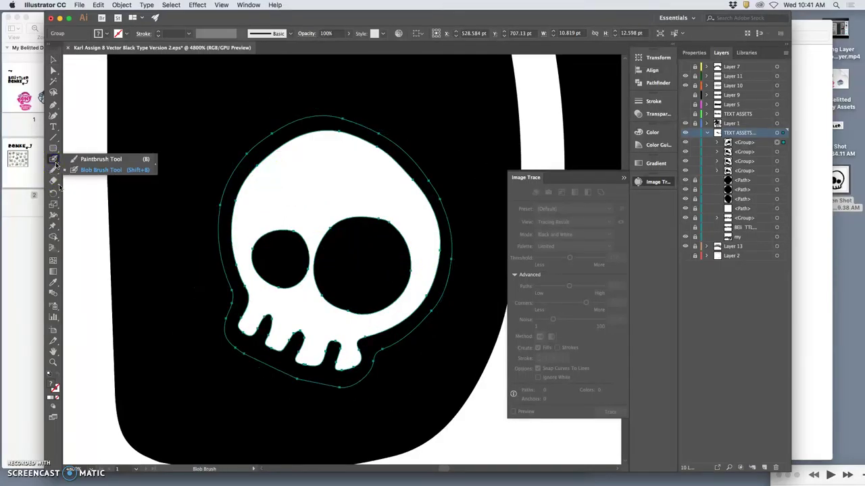
{"action": "left_click", "coordinate": [54, 384]}
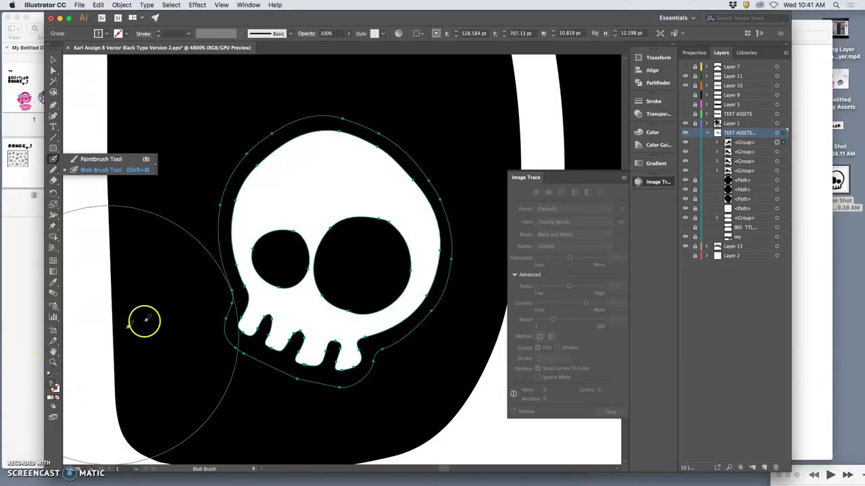
{"action": "left_click", "coordinate": [80, 172]}
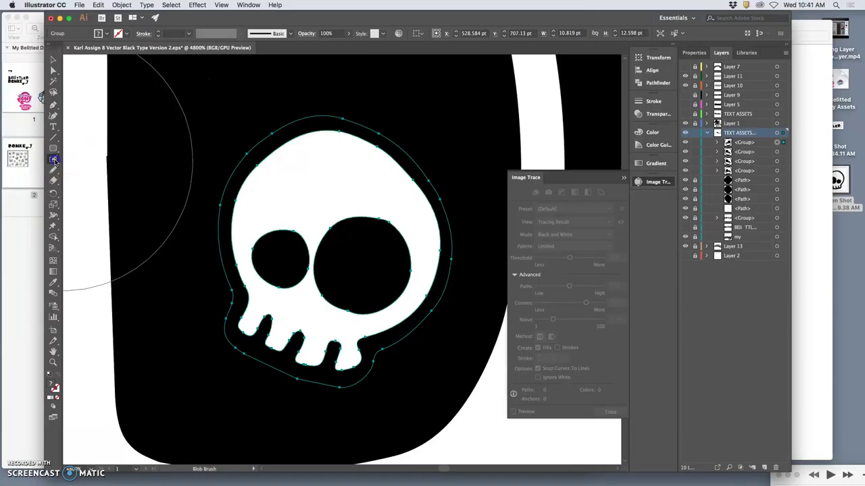
{"action": "double_click", "coordinate": [54, 161]}
{"action": "left_click_drag", "start_coordinate": [352, 320], "coordinate": [350, 320]}
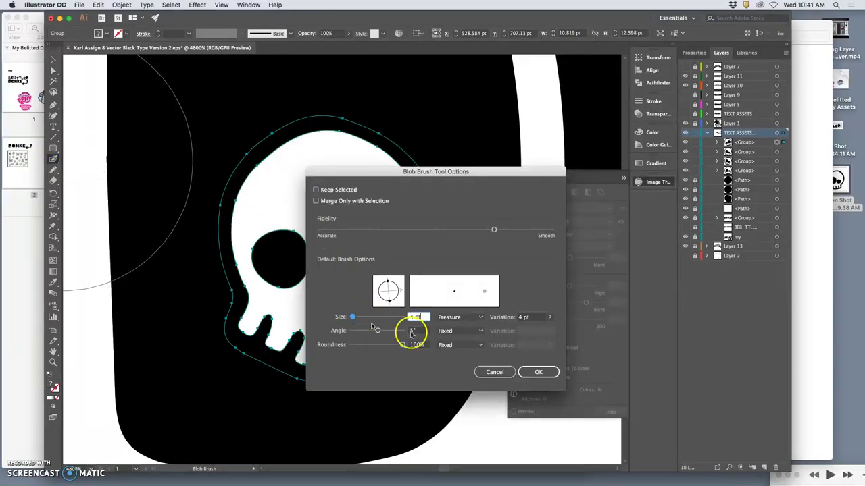
{"action": "left_click", "coordinate": [539, 371]}
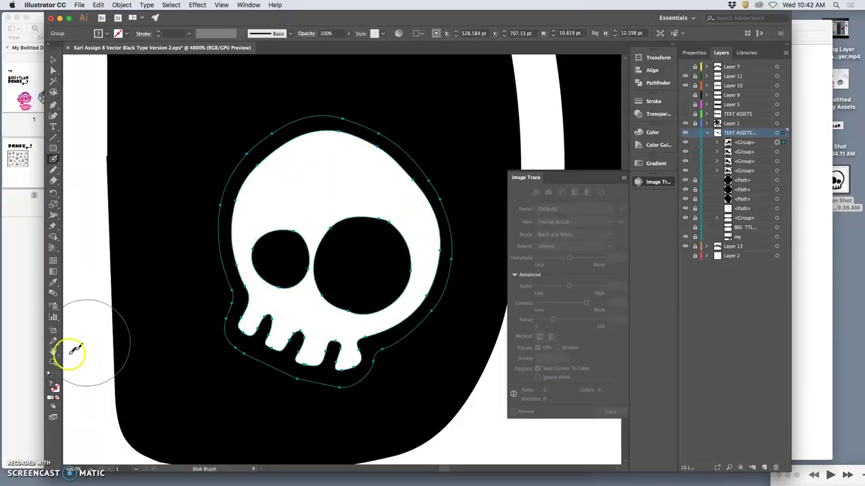
Step: Paint a white brow over the upper part of the larger eye of the skull in the D with the Blob Brush
{"action": "left_click", "coordinate": [51, 398]}
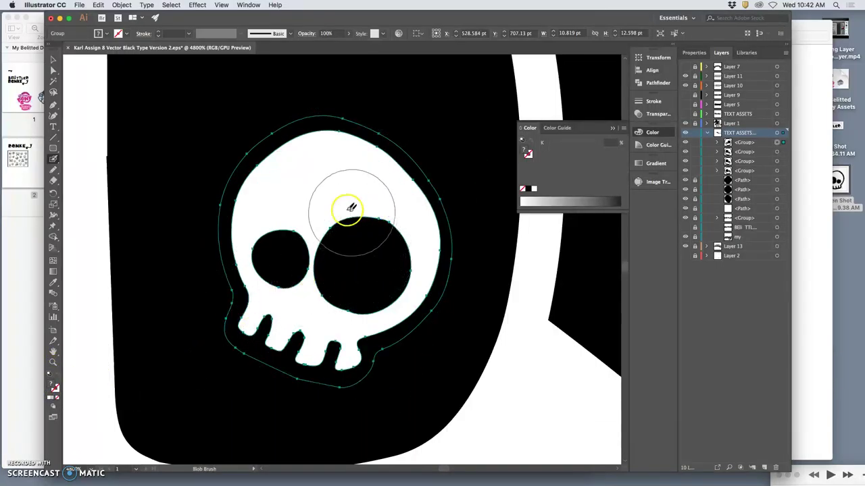
{"action": "mouse_move", "coordinate": [340, 204]}
{"action": "left_mouse_down"}
{"action": "mouse_move", "coordinate": [372, 205]}
{"action": "mouse_move", "coordinate": [349, 209]}
{"action": "left_mouse_up"}
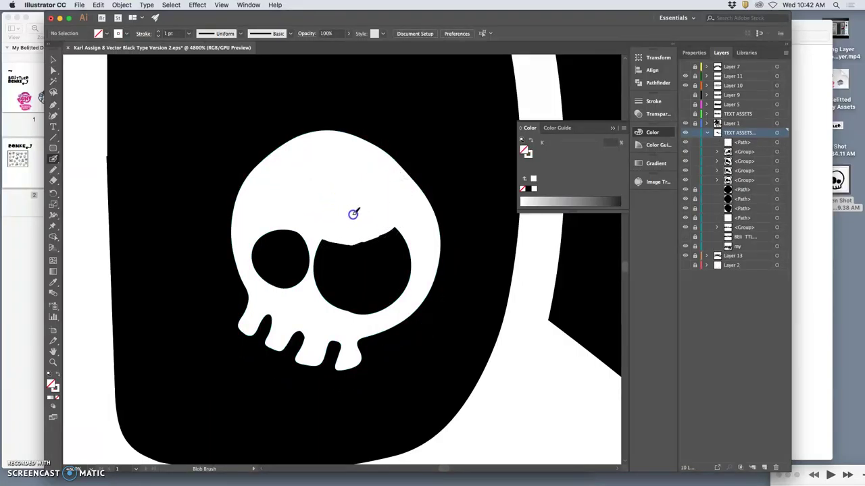
{"action": "left_click_drag", "start_coordinate": [373, 201], "coordinate": [363, 204]}
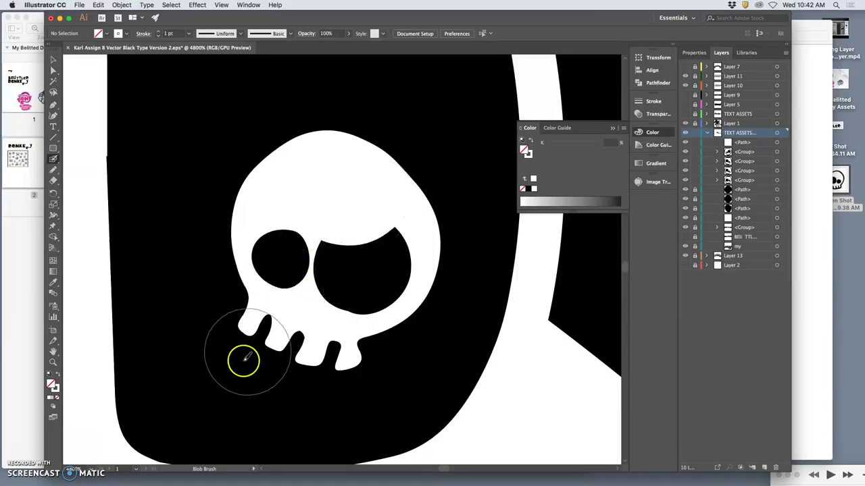
Step: Examine the skull with the painted brow at reduced magnification against the skulls in the B
{"action": "key", "text": "super+minus"}
{"action": "key", "text": "super+minus"}
{"action": "key", "text": "super+minus"}
{"action": "key", "text": "super+minus"}
{"action": "key", "text": "super+minus"}
{"action": "key", "text": "super+minus"}
{"action": "key", "text": "super+minus"}
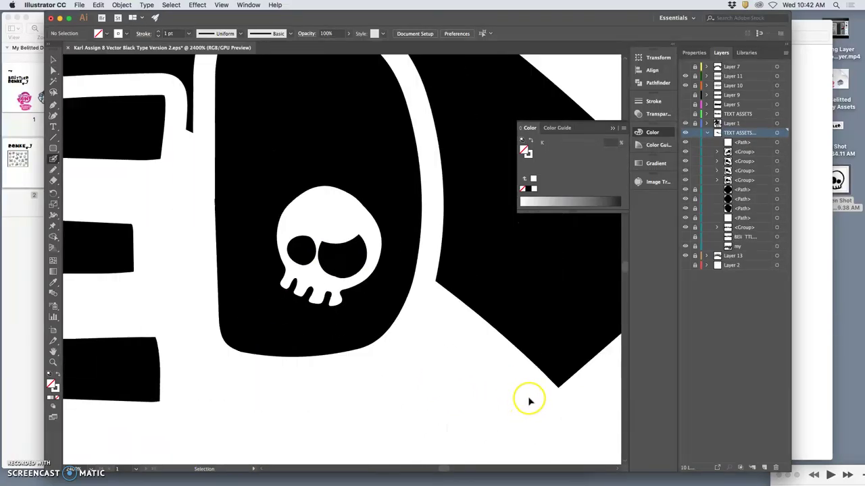
{"action": "key", "text": "super+minus"}
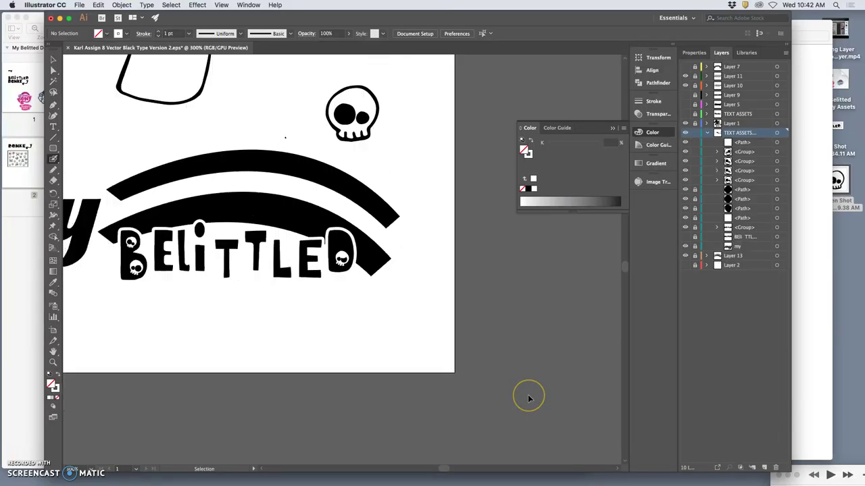
{"action": "key", "text": "super+plus"}
{"action": "key", "text": "super+plus"}
{"action": "key", "text": "super+plus"}
{"action": "key", "text": "super+plus"}
{"action": "key", "text": "super+plus"}
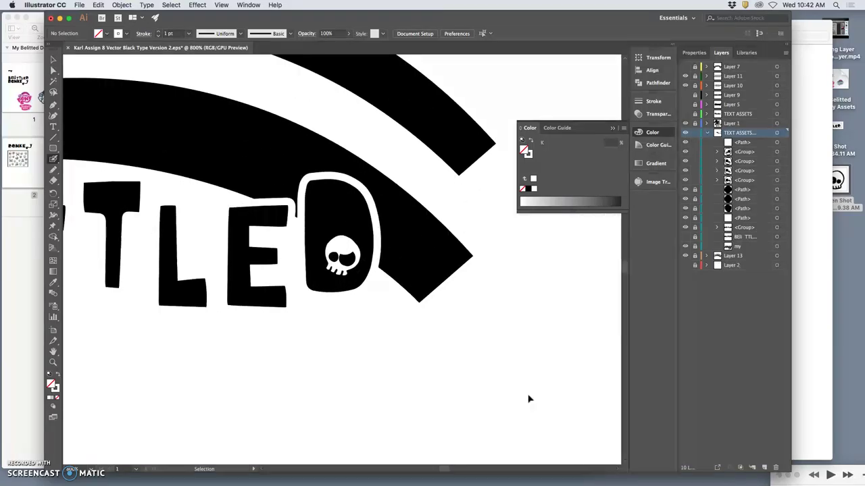
Step: Undo the white brow painted over the eye of the skull in the D
{"action": "key", "text": "shift+b"}
{"action": "key", "text": "super+z"}
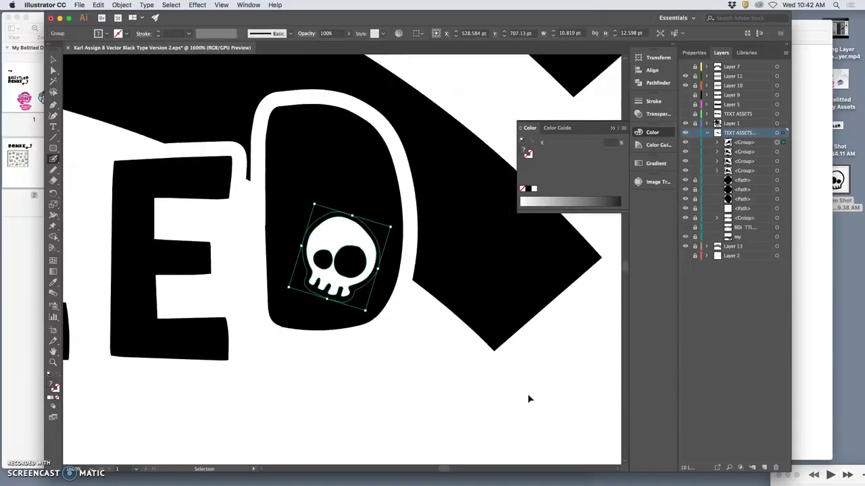
{"action": "key", "text": "shift+b"}
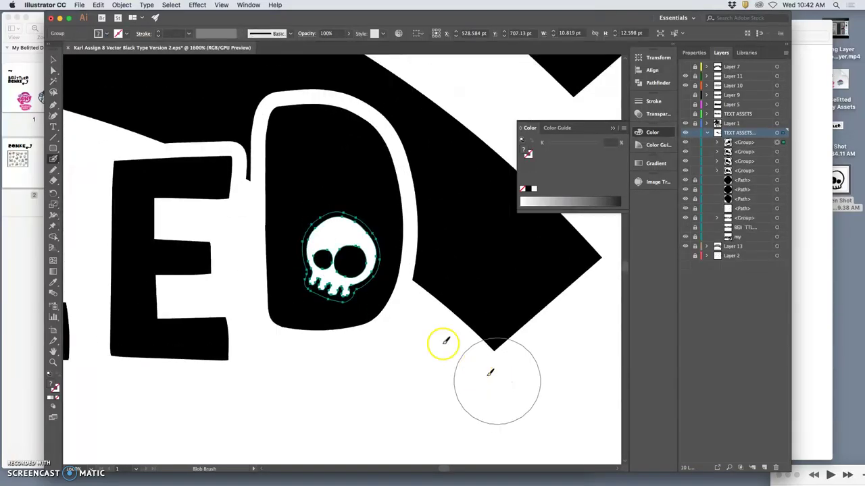
Step: Flip the skull in the D horizontally, place it back in the lower part of the letter and widen it slightly
{"action": "left_click", "coordinate": [52, 59]}
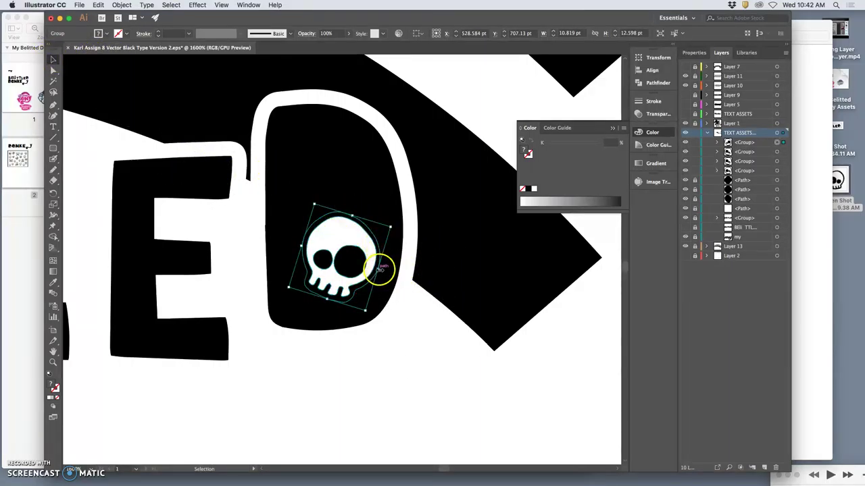
{"action": "left_click_drag", "start_coordinate": [380, 268], "coordinate": [270, 230]}
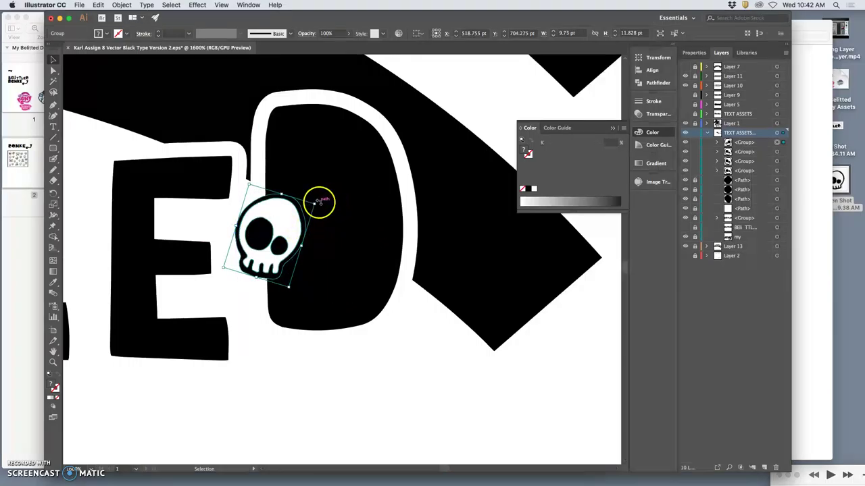
{"action": "left_click_drag", "start_coordinate": [315, 200], "coordinate": [365, 246]}
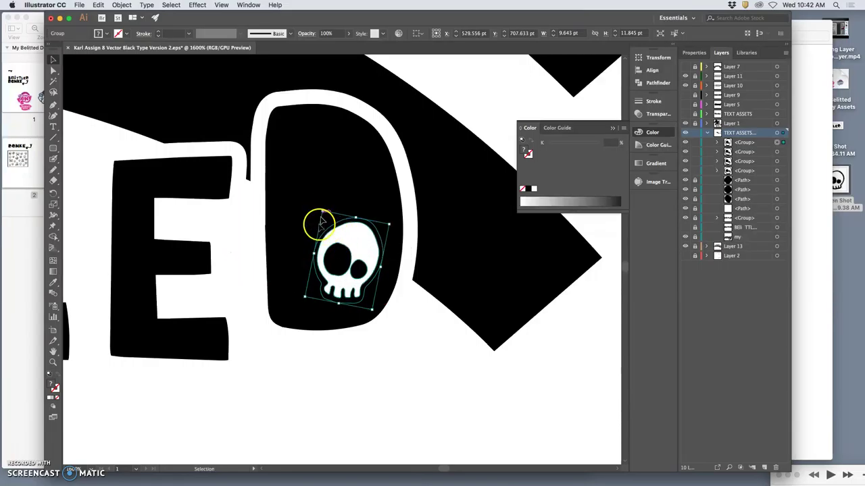
{"action": "left_click_drag", "start_coordinate": [313, 247], "coordinate": [308, 249]}
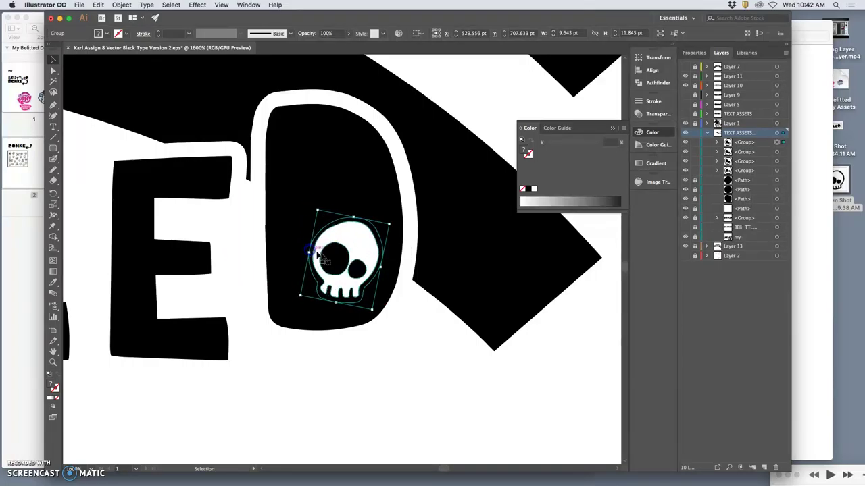
{"action": "left_click", "coordinate": [412, 322]}
Step: Examine the whole logotype, hiding and reshowing its text layer and Layer 13 to check what each contains
{"action": "key", "text": "super+minus"}
{"action": "key", "text": "super+minus"}
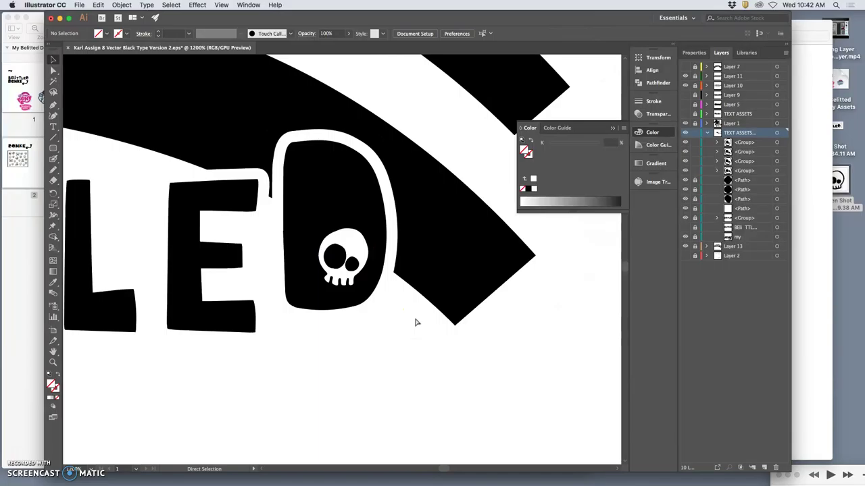
{"action": "key", "text": "super+minus"}
{"action": "key", "text": "super+minus"}
{"action": "key", "text": "super+minus"}
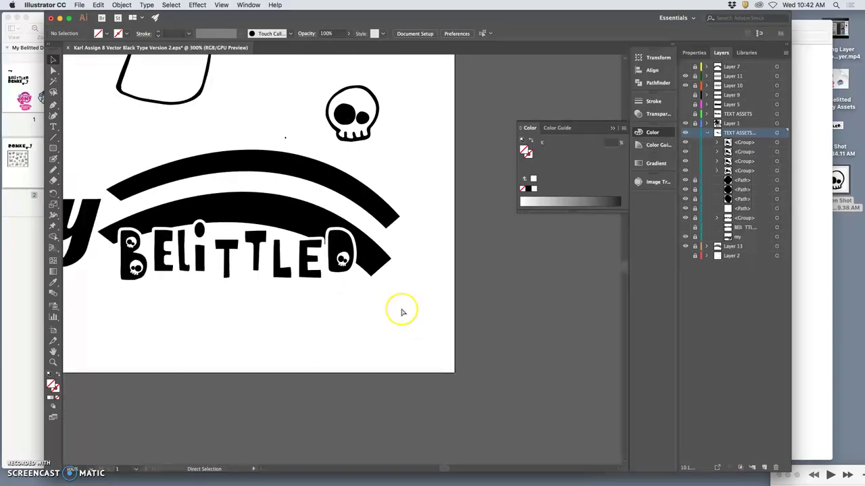
{"action": "scroll", "coordinate": [330, 287], "scroll_direction": "left", "scroll_amount": 3}
{"action": "scroll", "coordinate": [330, 287], "scroll_direction": "left", "scroll_amount": 2}
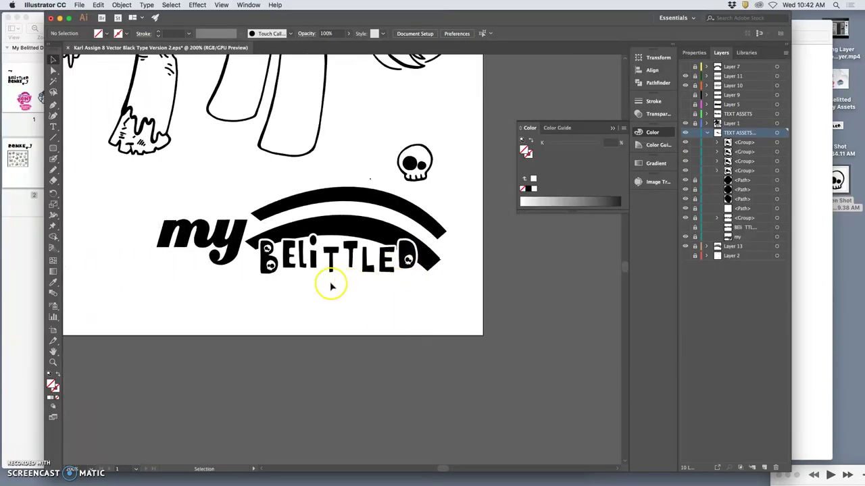
{"action": "scroll", "coordinate": [347, 287], "scroll_direction": "down", "scroll_amount": 1}
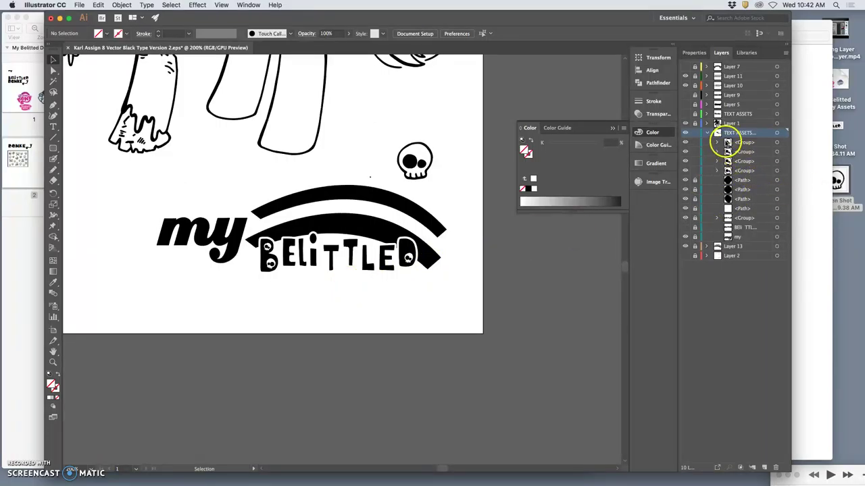
{"action": "left_click", "coordinate": [686, 133]}
{"action": "left_click", "coordinate": [686, 134]}
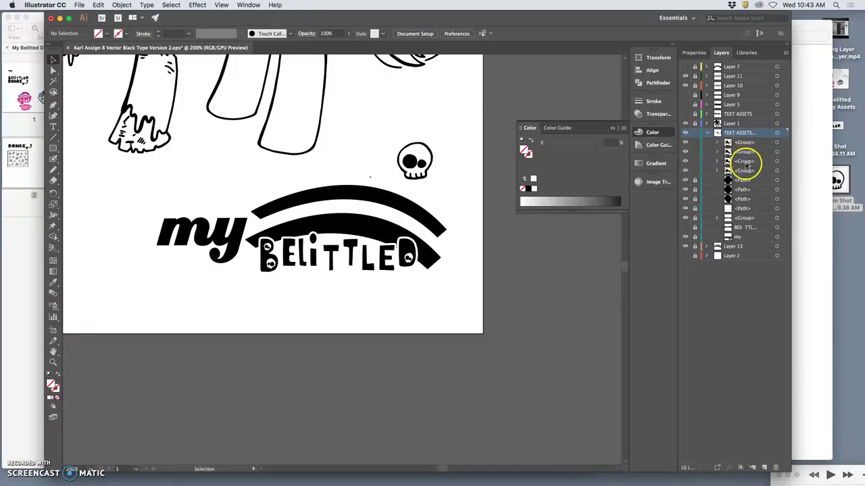
{"action": "left_click", "coordinate": [687, 247]}
{"action": "left_click", "coordinate": [689, 247]}
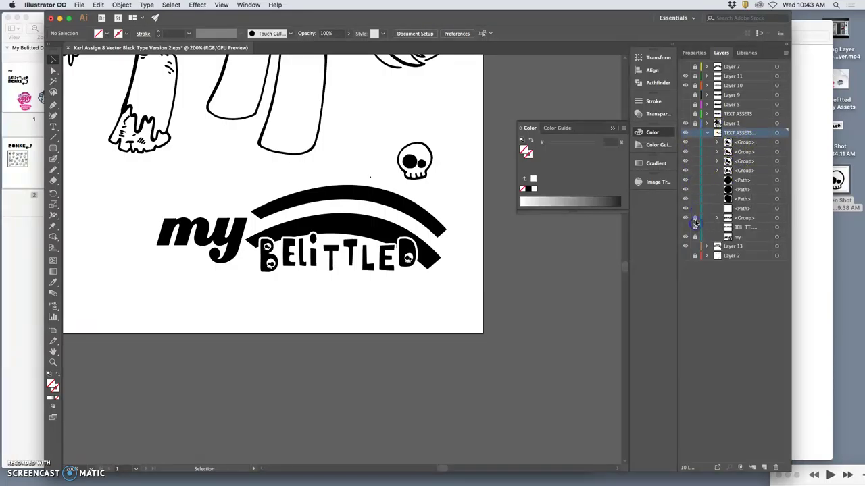
Step: Unlock the lettering group, the hidden BELiTTLED text and the "my" text in the text layer, and collapse the layer
{"action": "left_click", "coordinate": [695, 220]}
{"action": "left_click", "coordinate": [695, 228]}
{"action": "left_click", "coordinate": [695, 237]}
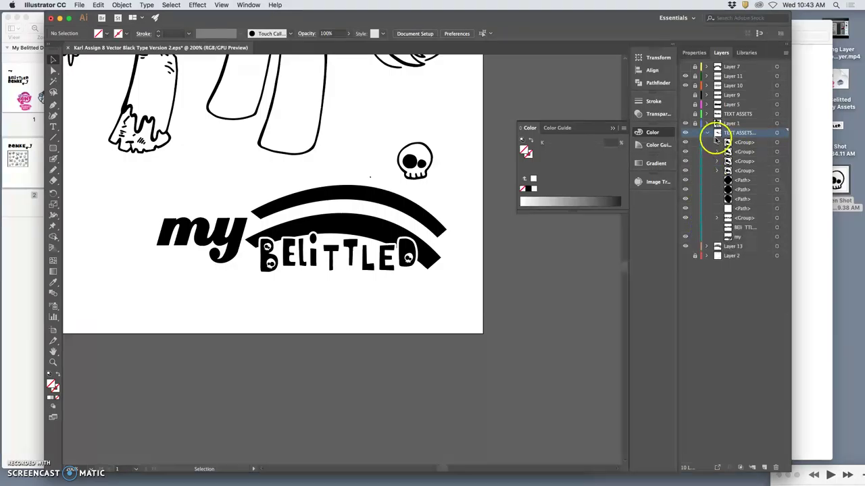
{"action": "left_click", "coordinate": [707, 133]}
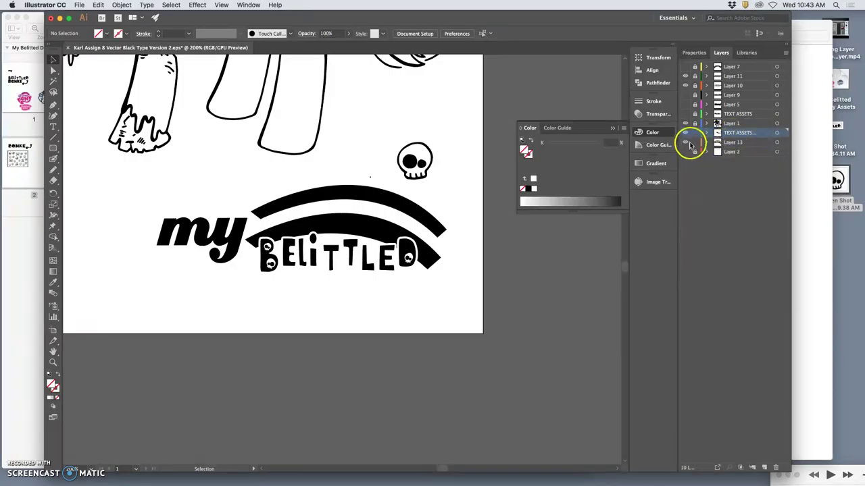
Step: Select all artwork in the text layer and Layer 13 and move it below the artboard's lower-right corner
{"action": "left_click", "coordinate": [776, 133]}
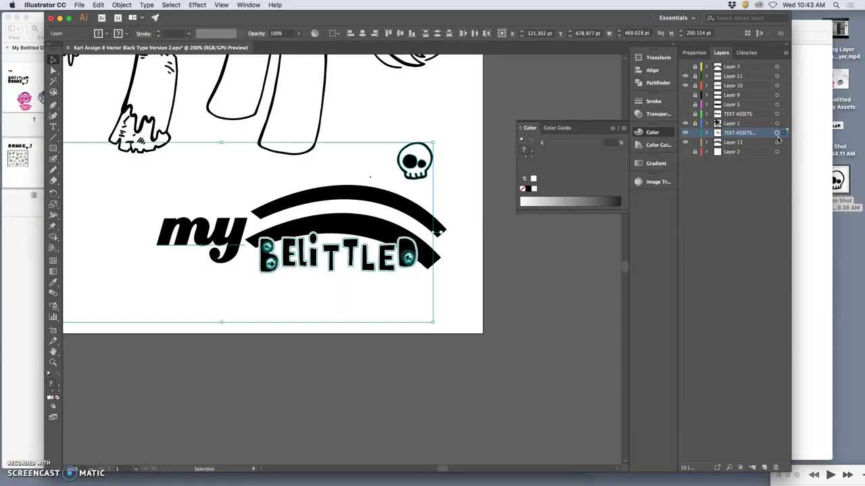
{"action": "key", "text": "super+c"}
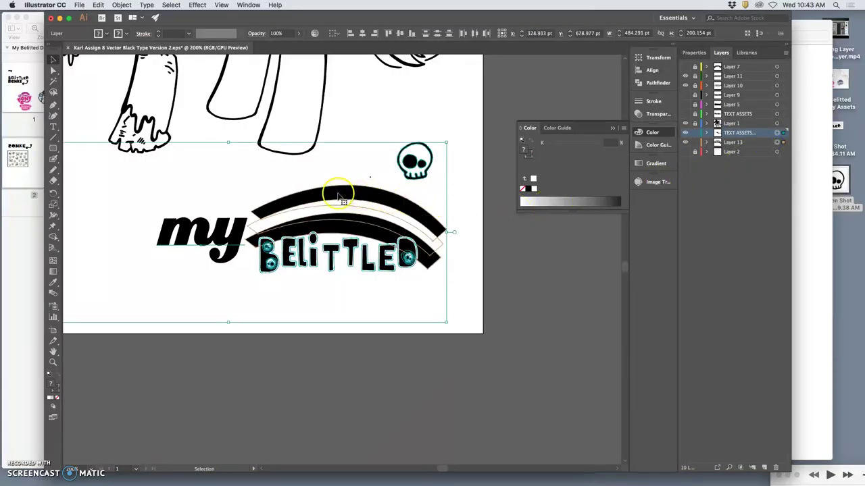
{"action": "left_click_drag", "start_coordinate": [295, 212], "coordinate": [428, 391]}
{"action": "left_click", "coordinate": [526, 299]}
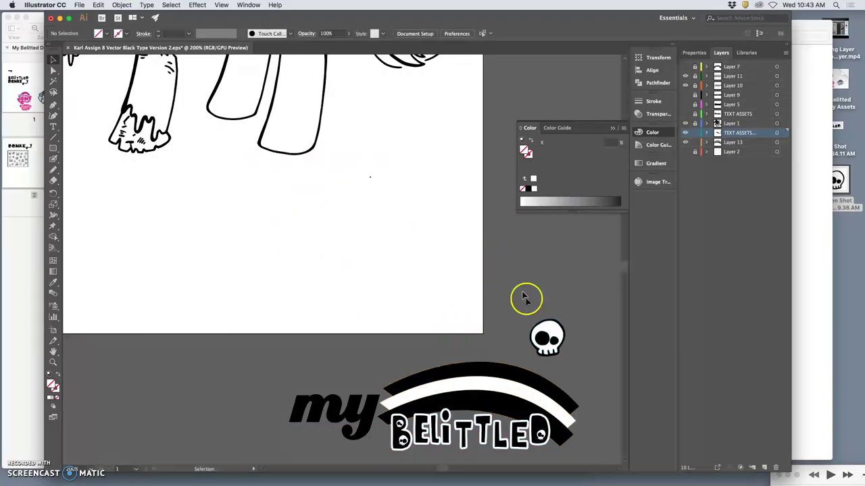
{"action": "scroll", "coordinate": [544, 318], "scroll_direction": "down", "scroll_amount": 2}
{"action": "scroll", "coordinate": [540, 317], "scroll_direction": "down", "scroll_amount": 1}
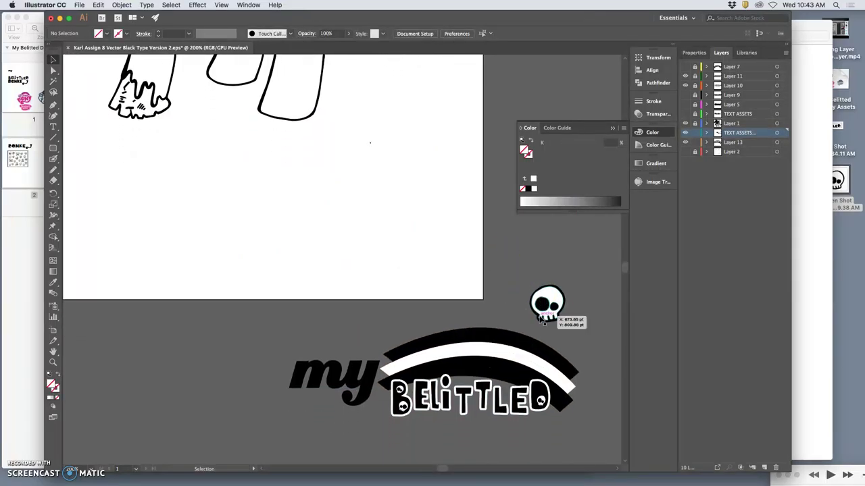
Step: Convert the "my" text to outlines
{"action": "left_click", "coordinate": [376, 386]}
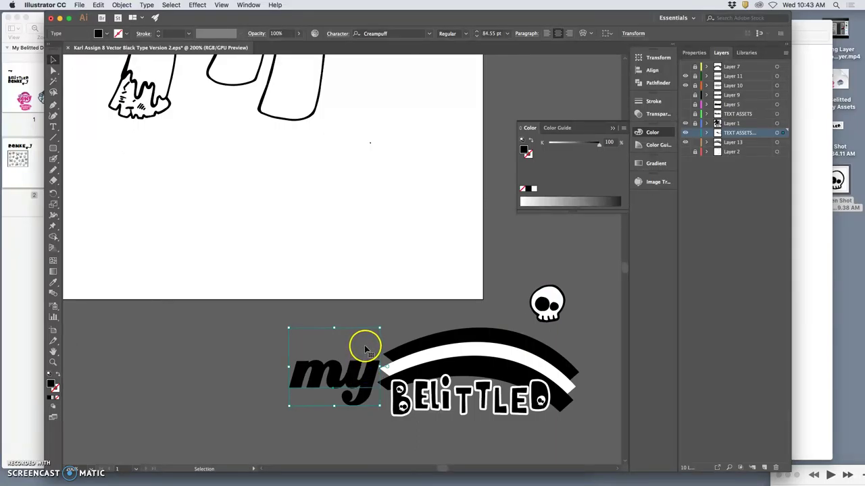
{"action": "right_click", "coordinate": [346, 387]}
{"action": "left_click", "coordinate": [366, 387]}
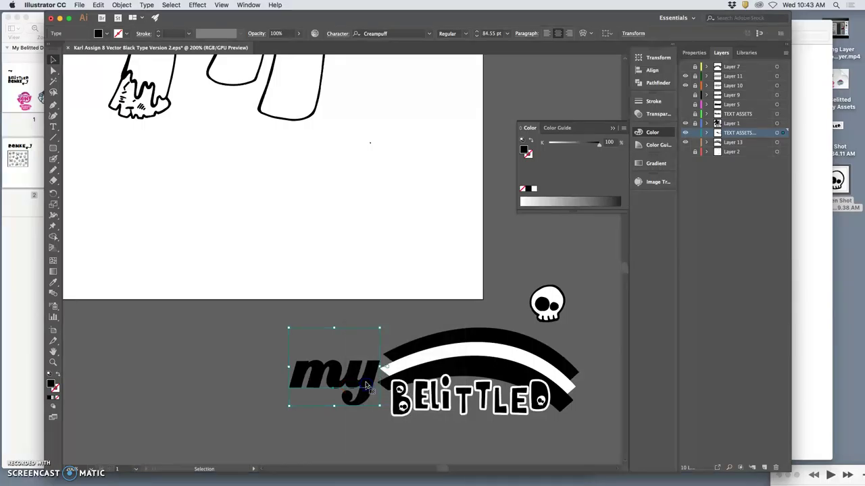
{"action": "right_click", "coordinate": [357, 389]}
{"action": "left_click", "coordinate": [373, 380]}
{"action": "left_click", "coordinate": [373, 379]}
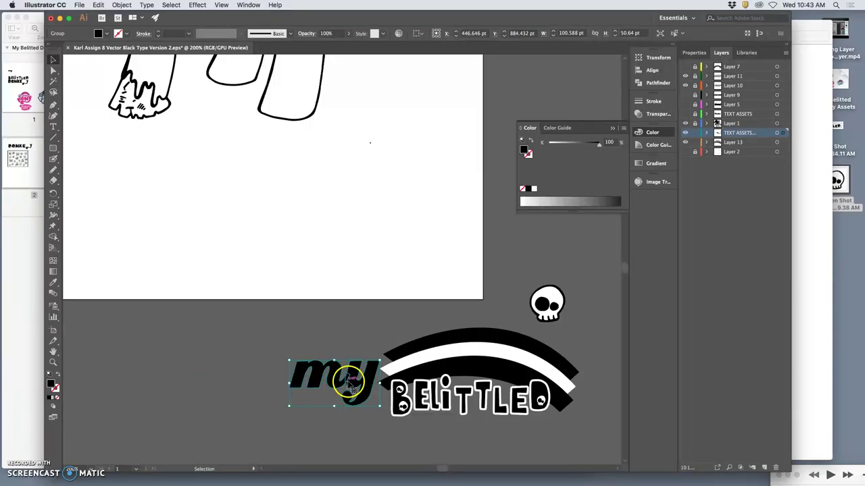
Step: Unite the overlapping outlined letters of "my" into a single shape with Pathfinder
{"action": "key", "text": "super+equal"}
{"action": "key", "text": "super+equal"}
{"action": "key", "text": "super+equal"}
{"action": "key", "text": "super+equal"}
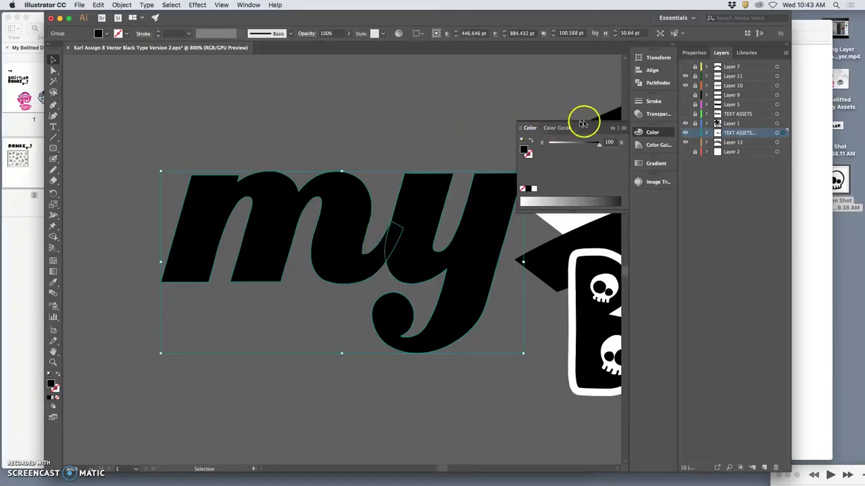
{"action": "left_click", "coordinate": [649, 82]}
{"action": "left_click", "coordinate": [529, 77]}
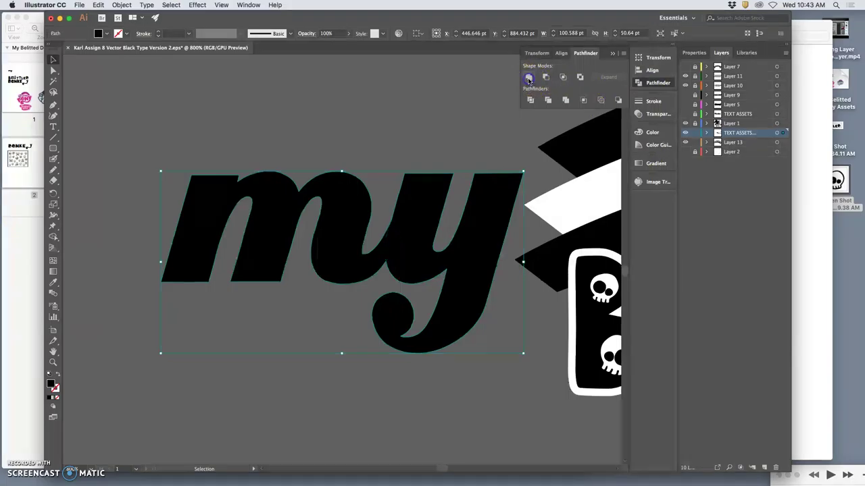
Step: Give the united "my" lettering a white 2 pt stroke around its black fill
{"action": "left_click", "coordinate": [127, 35]}
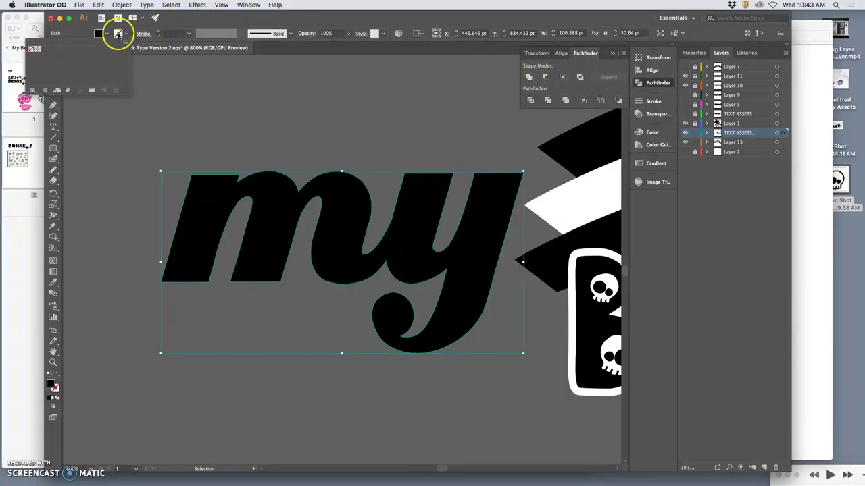
{"action": "left_click", "coordinate": [56, 389]}
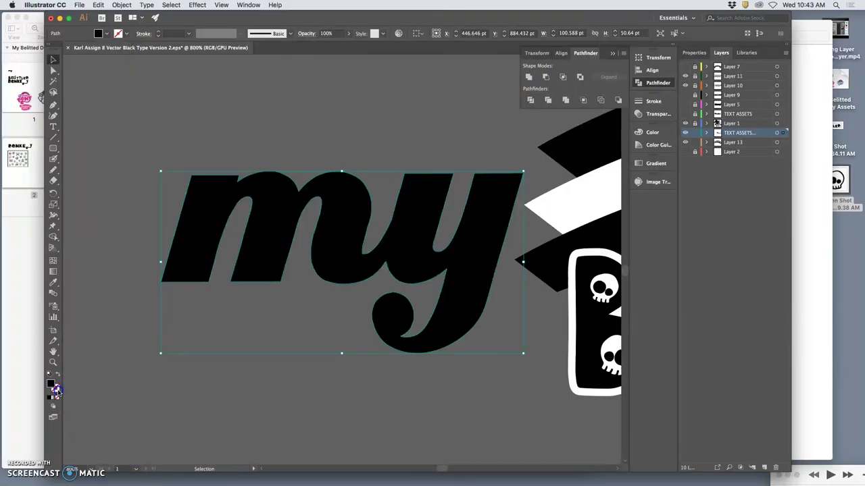
{"action": "double_click", "coordinate": [56, 389]}
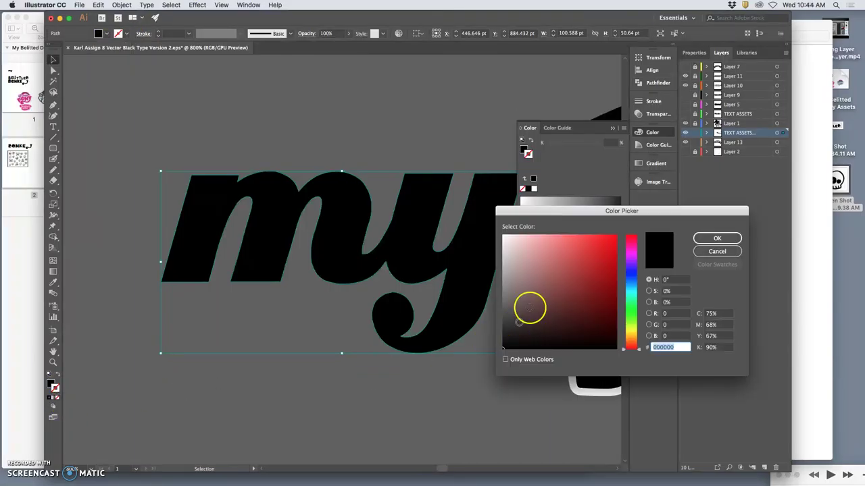
{"action": "left_click_drag", "start_coordinate": [507, 238], "coordinate": [500, 234]}
{"action": "left_click", "coordinate": [715, 237]}
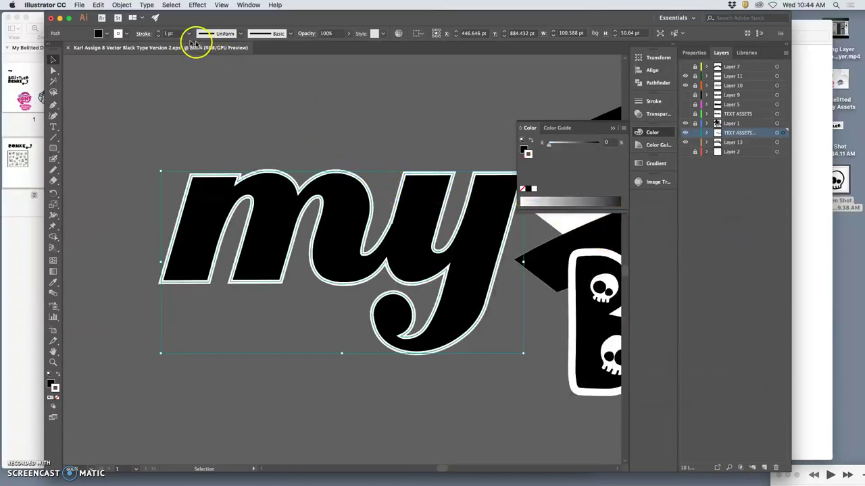
{"action": "left_click", "coordinate": [158, 32]}
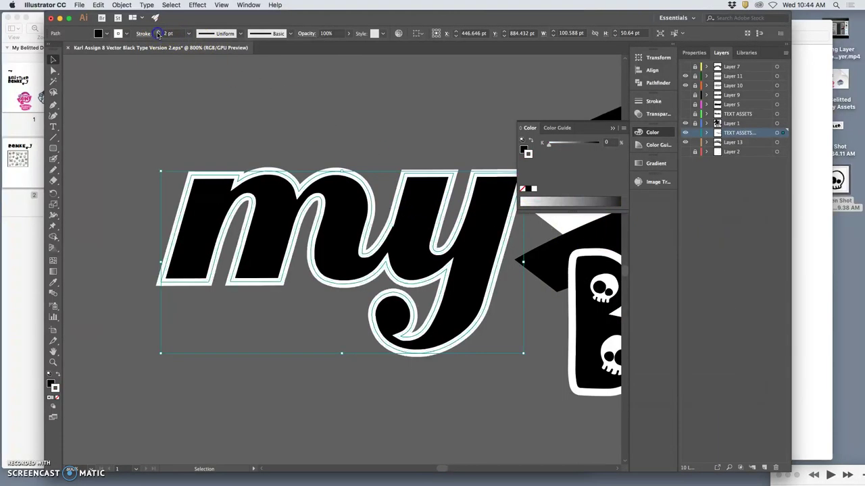
{"action": "left_click", "coordinate": [275, 79]}
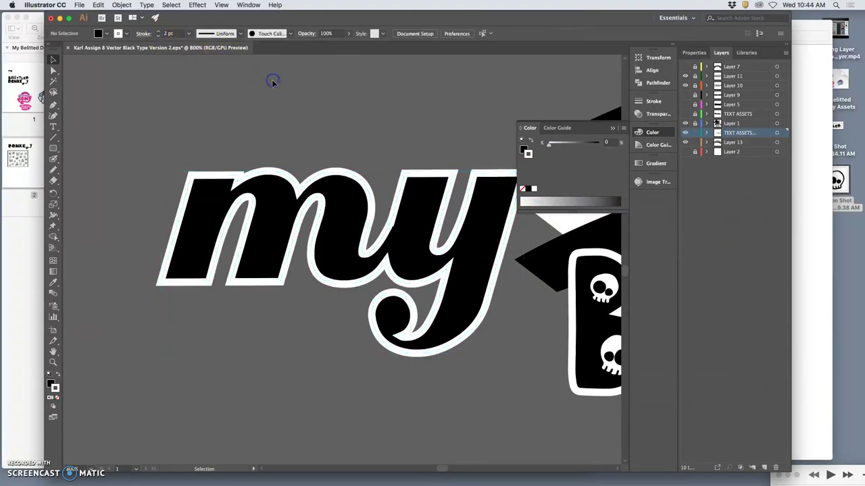
Step: Smooth the kink in the "my" outline where the upper edges of the m and y join, using the Pencil tool
{"action": "left_click", "coordinate": [409, 240]}
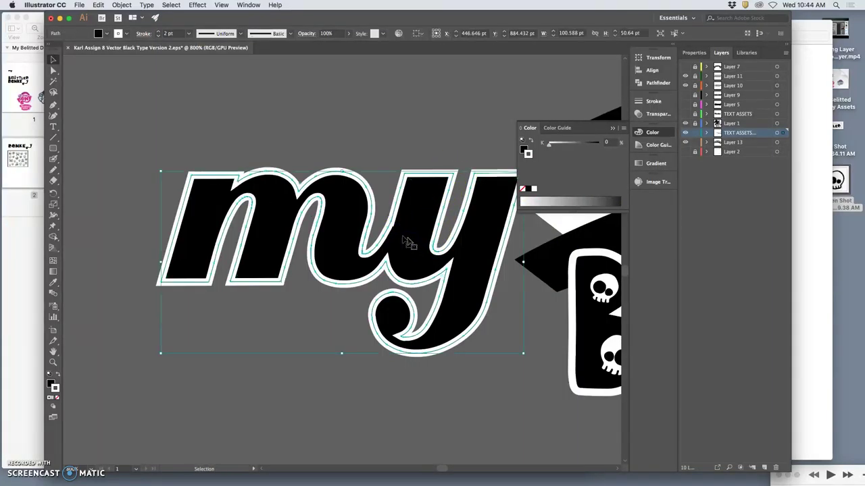
{"action": "left_click", "coordinate": [54, 70]}
{"action": "left_click", "coordinate": [392, 231]}
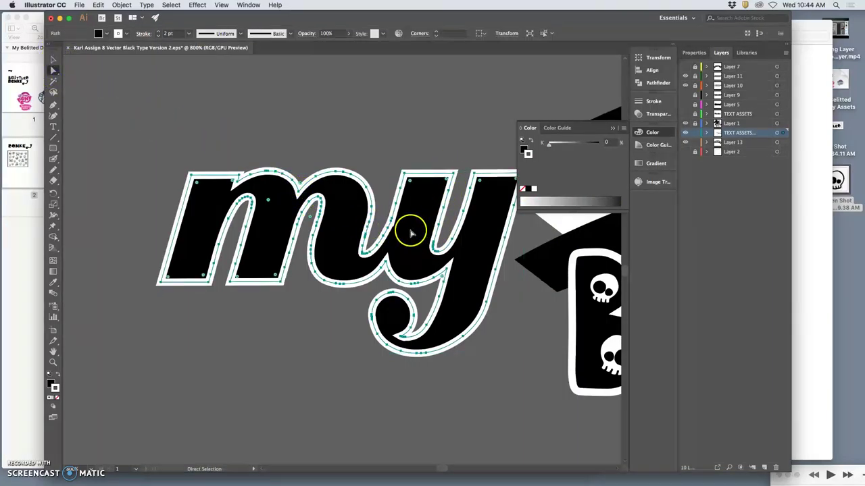
{"action": "key", "text": "super+equal"}
{"action": "key", "text": "super+equal"}
{"action": "key", "text": "super+equal"}
{"action": "scroll", "coordinate": [468, 214], "scroll_direction": "right", "scroll_amount": 3}
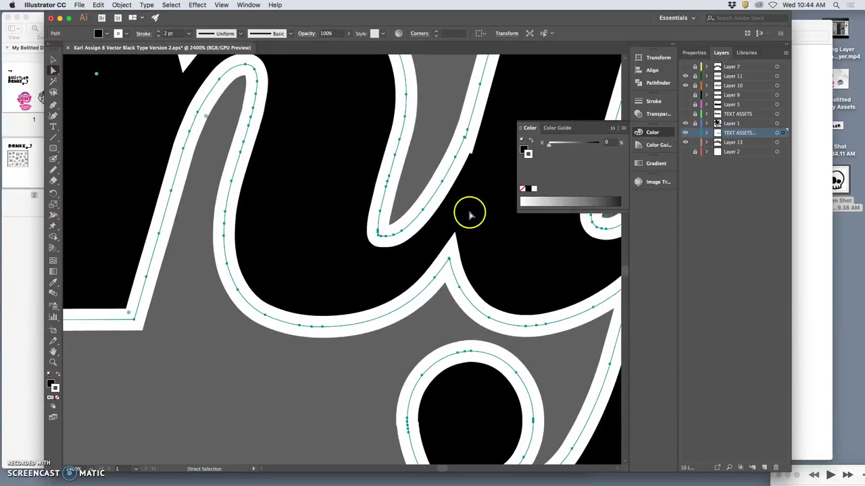
{"action": "key", "text": "super+equal"}
{"action": "scroll", "coordinate": [450, 172], "scroll_direction": "right", "scroll_amount": 4}
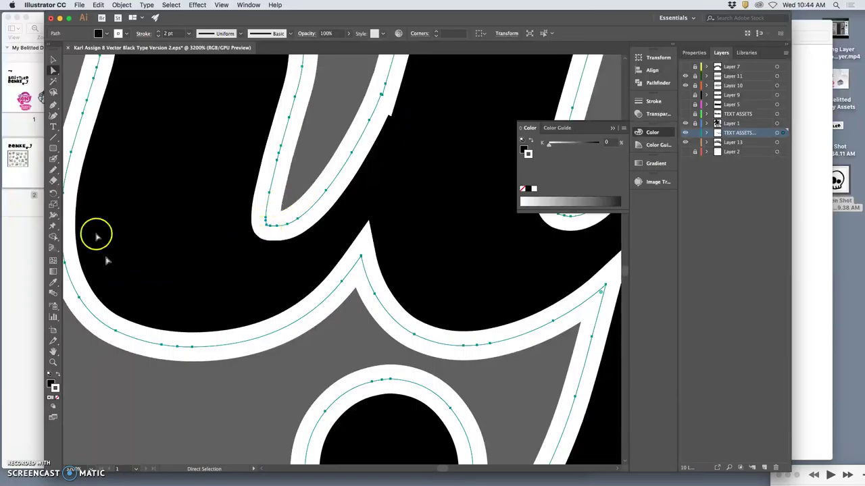
{"action": "left_click", "coordinate": [54, 171]}
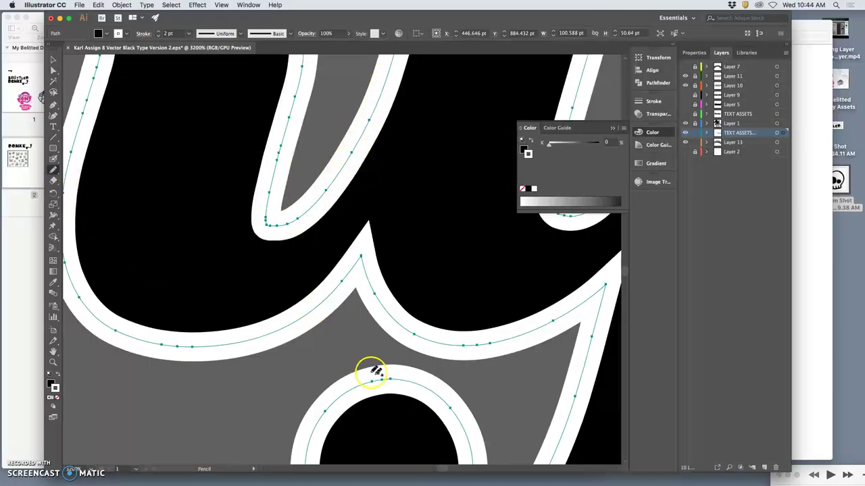
Step: Review the smoothed "my" against the whole logotype, undoing and redoing the last edit to compare
{"action": "left_click", "coordinate": [414, 330], "text": "alt+super"}
{"action": "left_click", "coordinate": [414, 330], "text": "alt+super"}
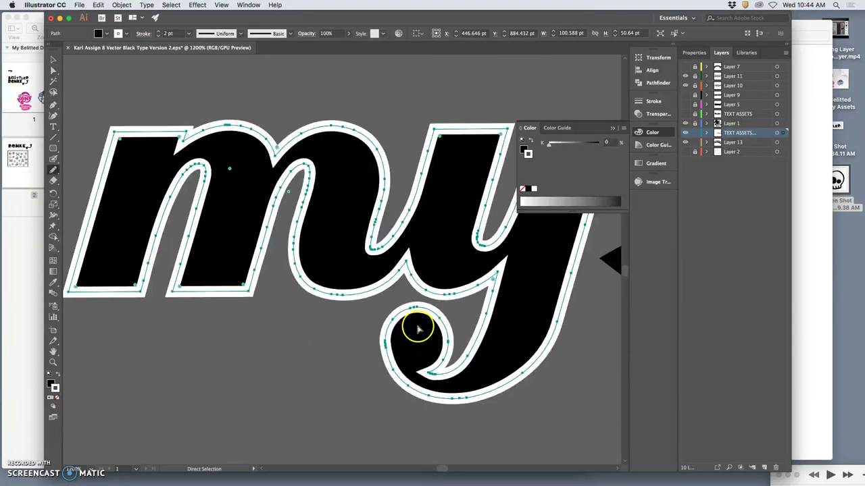
{"action": "left_click", "coordinate": [418, 329], "text": "alt+super"}
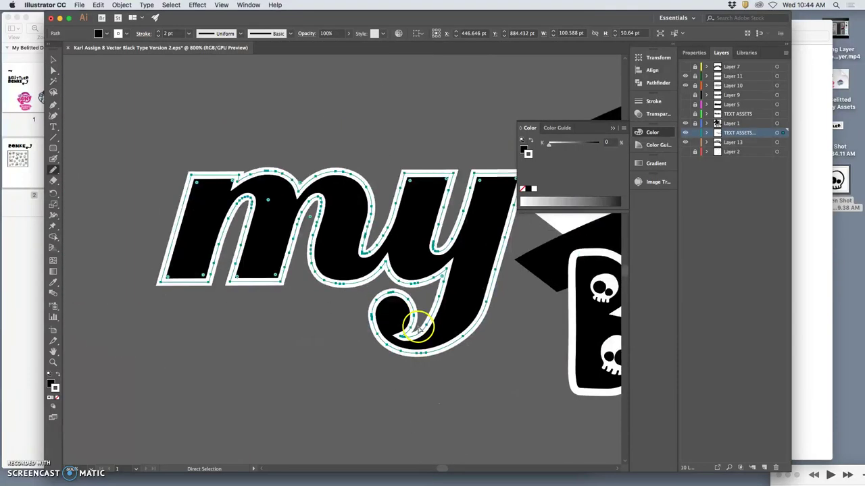
{"action": "left_click", "coordinate": [419, 329], "text": "alt+super"}
{"action": "left_click", "coordinate": [418, 328], "text": "alt+super"}
{"action": "left_click", "coordinate": [418, 328], "text": "alt+super"}
{"action": "left_click", "coordinate": [420, 328], "text": "alt+super"}
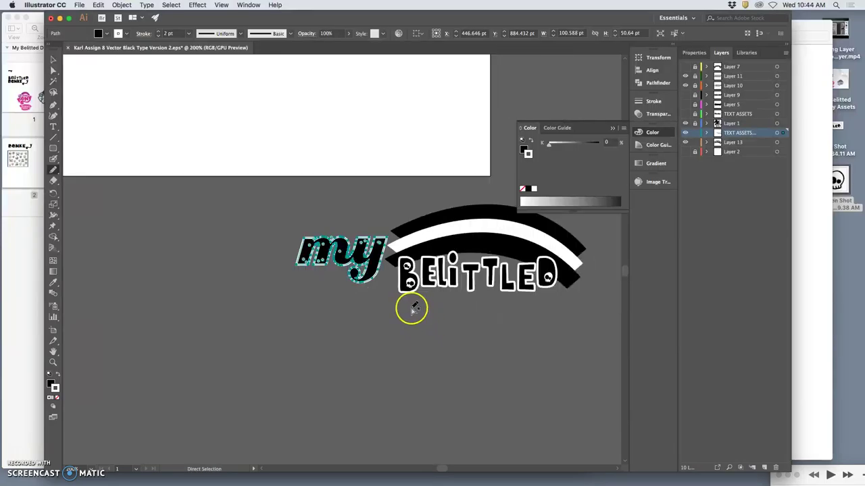
{"action": "key", "text": "super+z"}
{"action": "key", "text": "super+shift+z"}
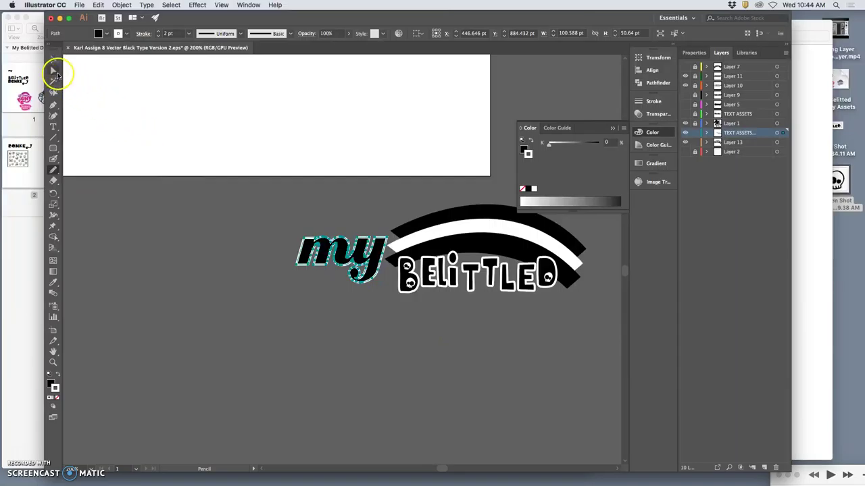
Step: Move the skull onto the right end of the striped arc, just beside the D of "BELiTTLED"
{"action": "left_click", "coordinate": [54, 91]}
{"action": "left_click", "coordinate": [233, 165]}
{"action": "scroll", "coordinate": [356, 230], "scroll_direction": "right", "scroll_amount": 1}
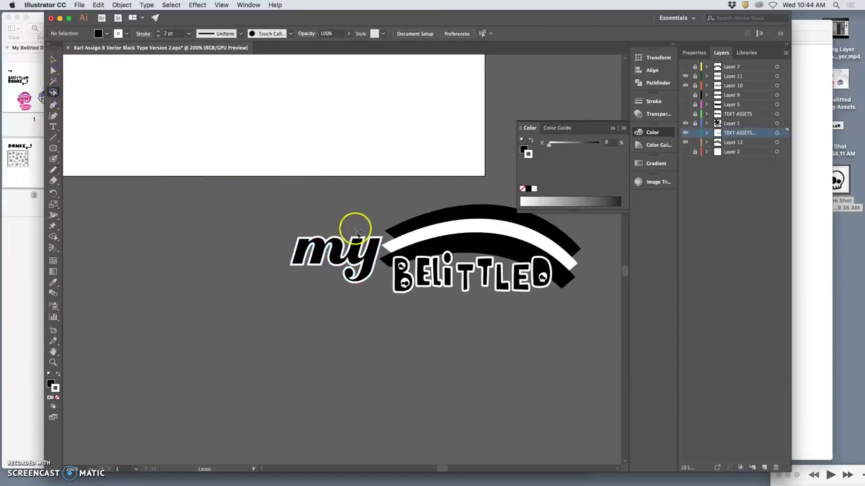
{"action": "scroll", "coordinate": [355, 230], "scroll_direction": "right", "scroll_amount": 3}
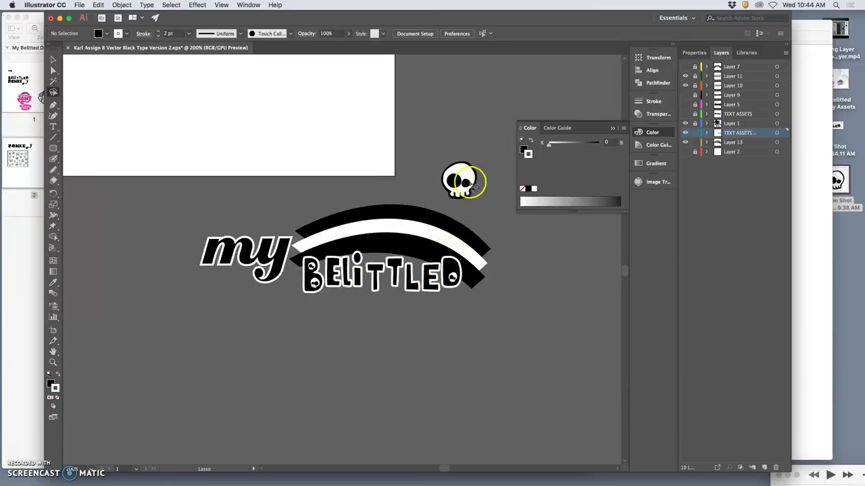
{"action": "left_click", "coordinate": [52, 60]}
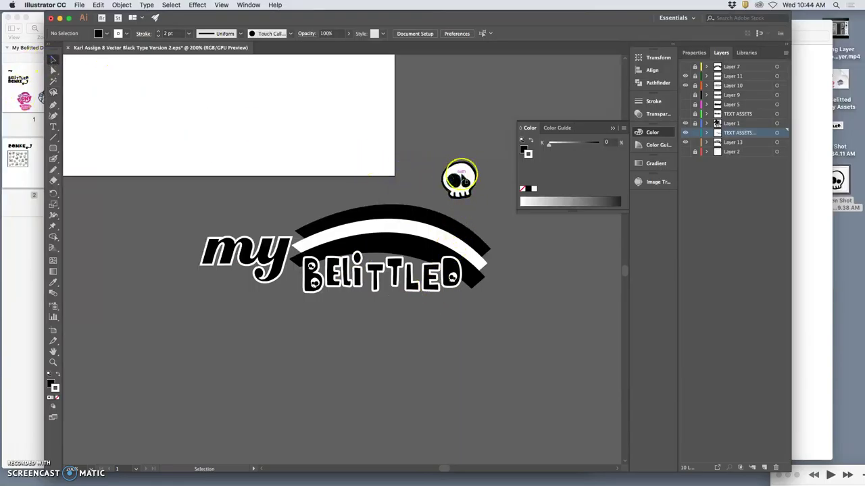
{"action": "left_click_drag", "start_coordinate": [455, 181], "coordinate": [498, 271]}
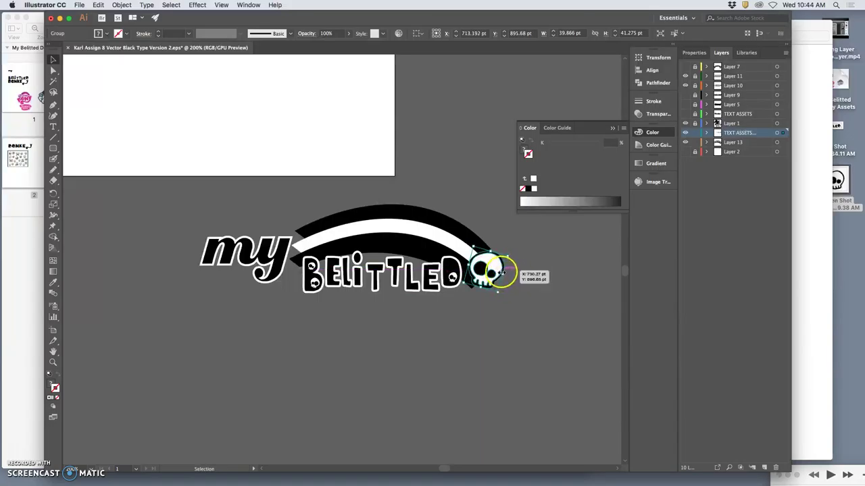
{"action": "left_click", "coordinate": [525, 283]}
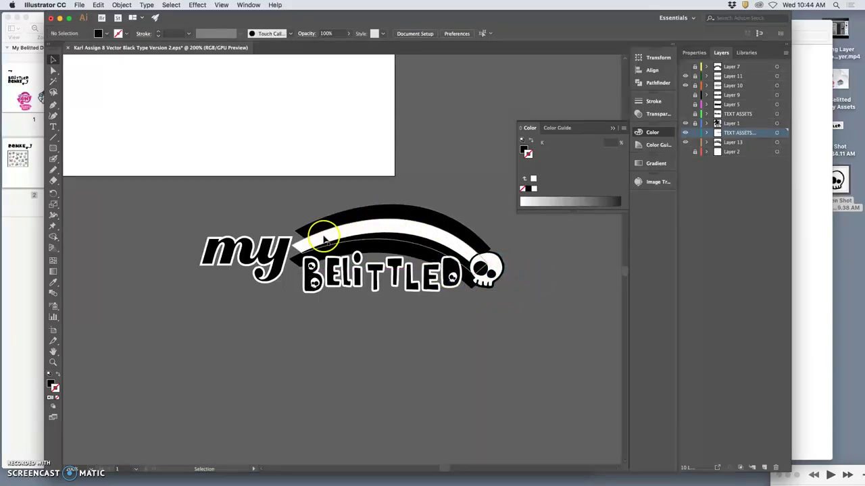